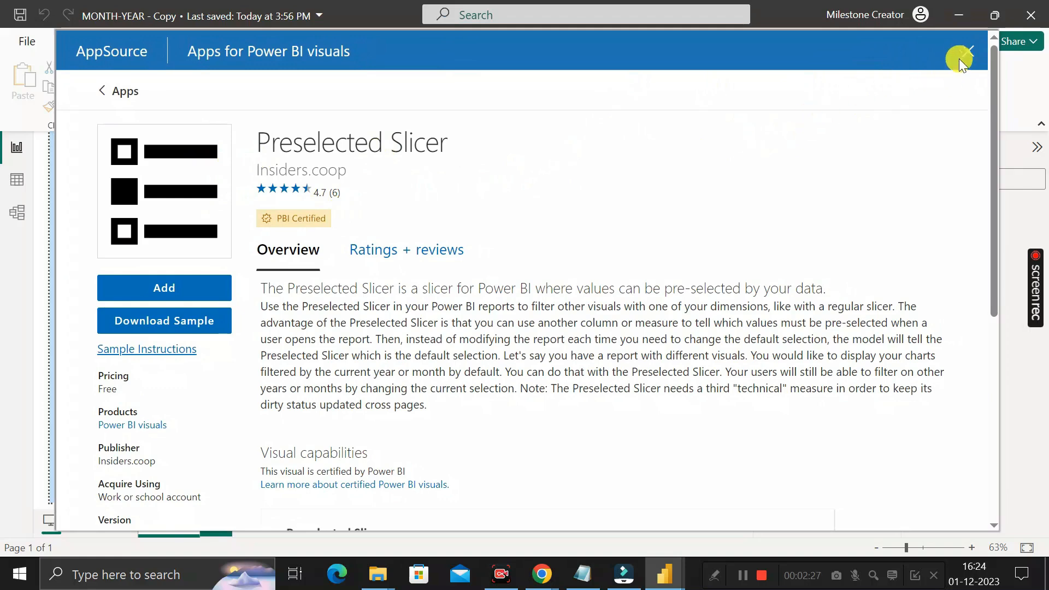
# Close the visuals store page, add a Preselected Slicer to the report, and narrow it to leave a gap beside the bar chart.
pyautogui.click(968, 52)
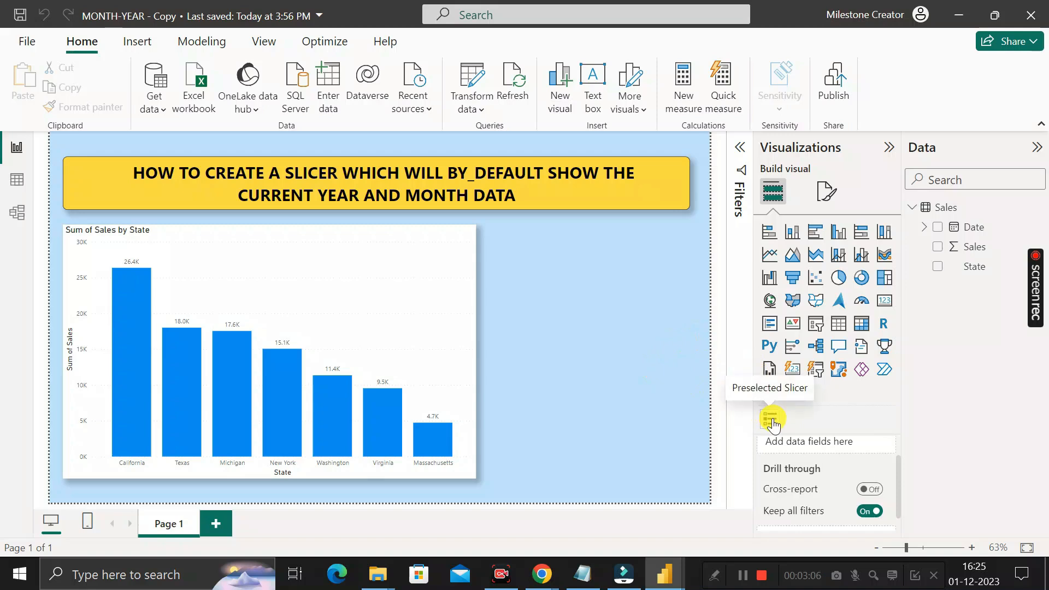
pyautogui.click(772, 421)
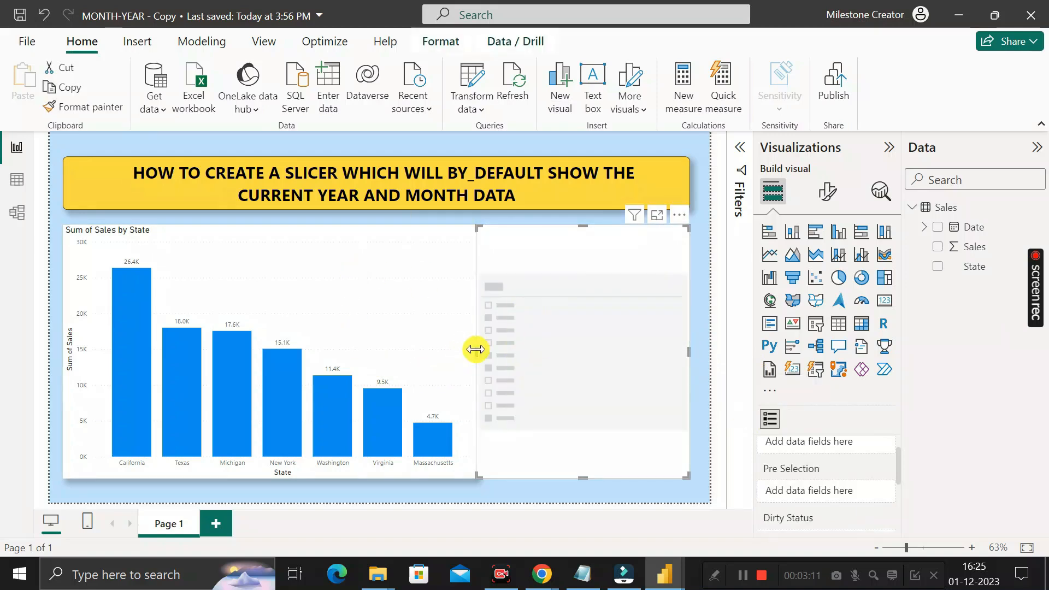
pyautogui.moveTo(474, 350); pyautogui.dragTo(499, 351)
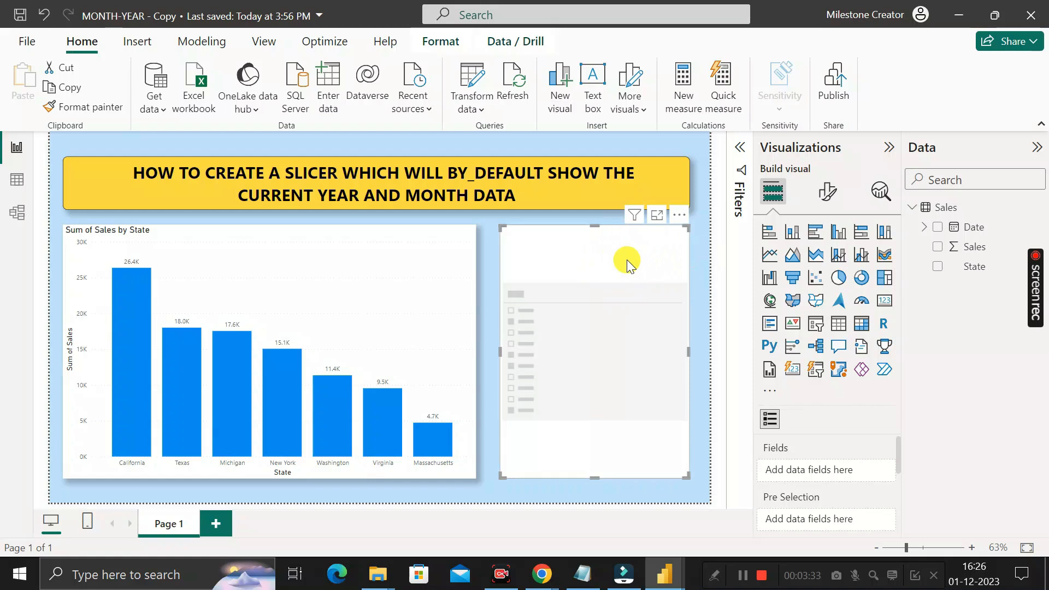
pyautogui.scroll(-1, 796, 470)
pyautogui.scroll(-1, 796, 473)
pyautogui.scroll(-3, 801, 505)
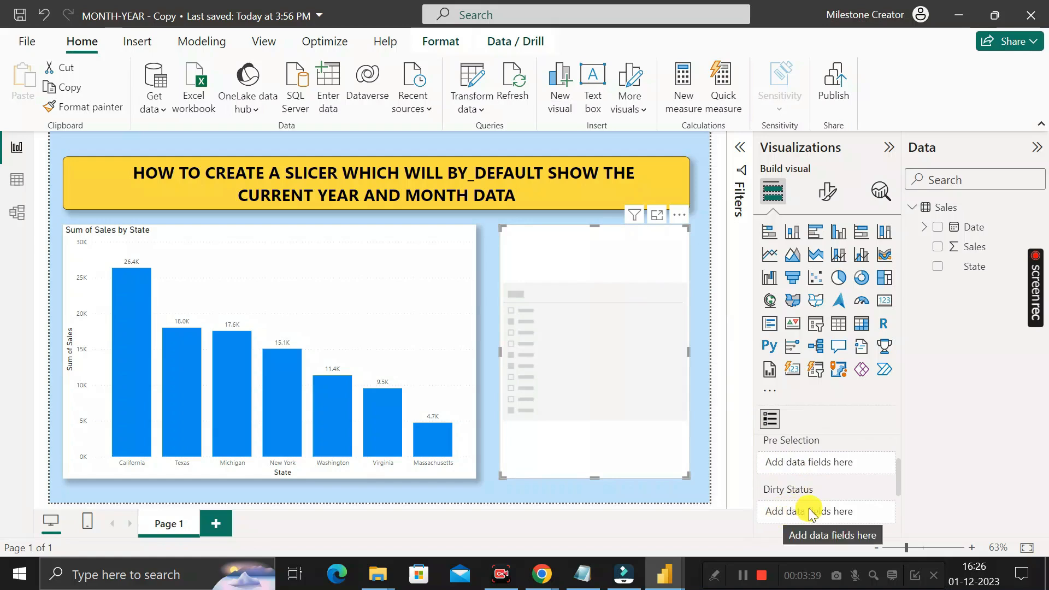
pyautogui.scroll(4, 810, 513)
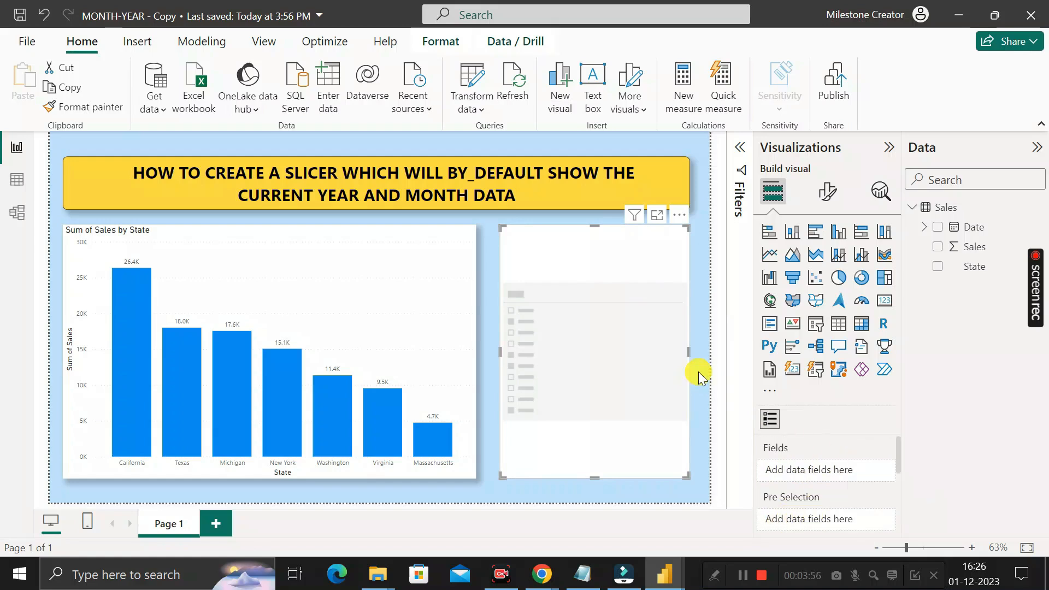
pyautogui.click(698, 371)
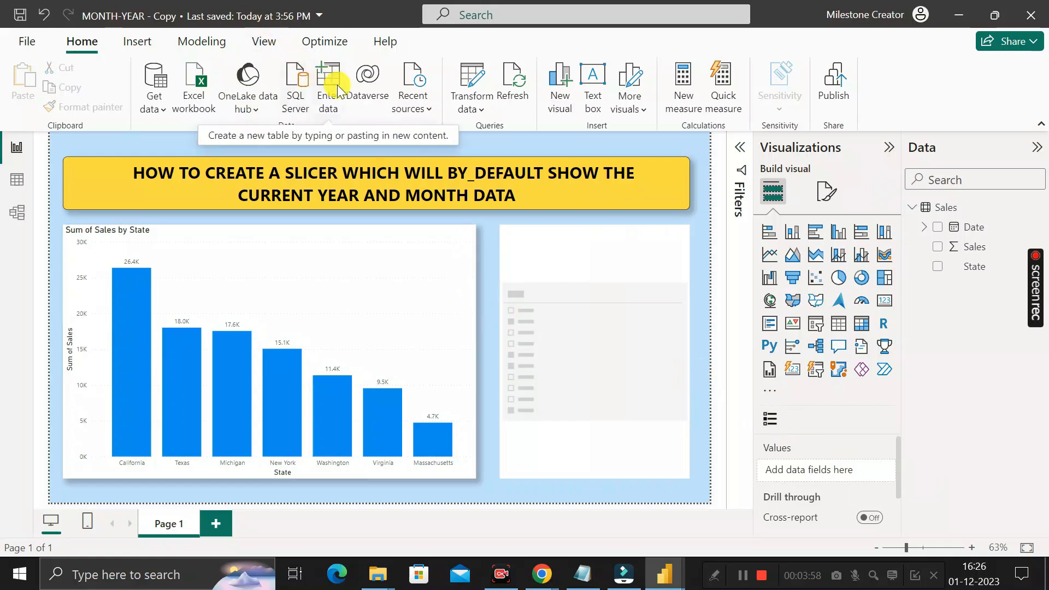
# Open the data transformation editor and duplicate the Date column of the Sales query twice.
pyautogui.click(465, 82)
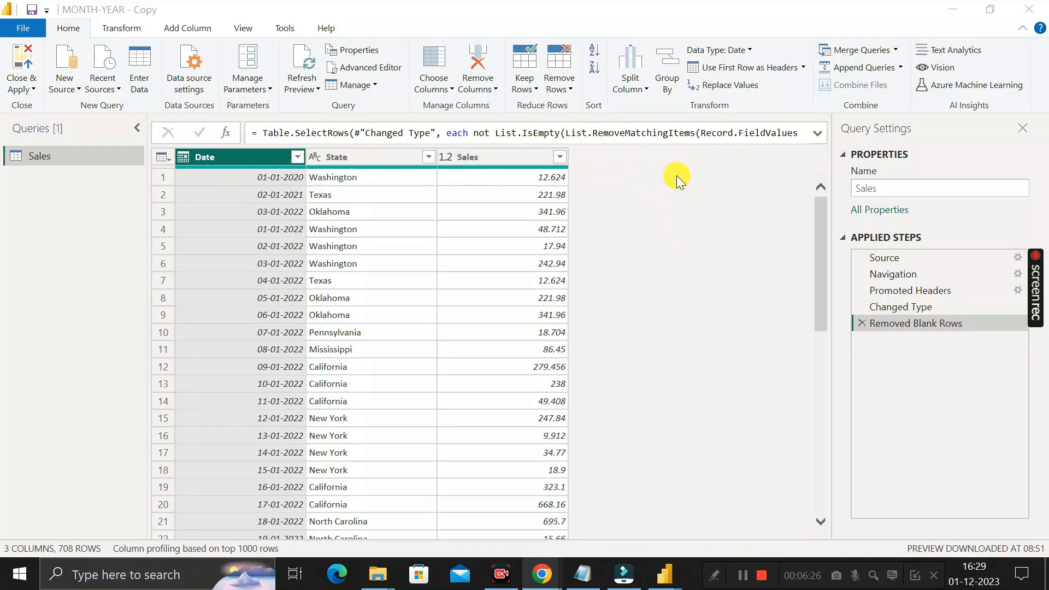
pyautogui.rightClick(230, 156)
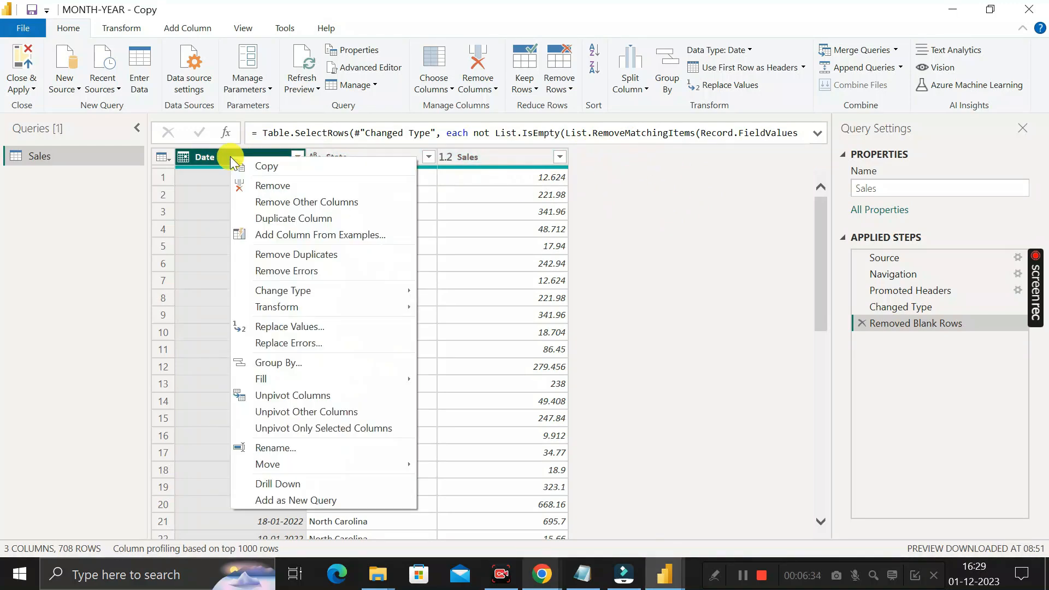
pyautogui.click(286, 218)
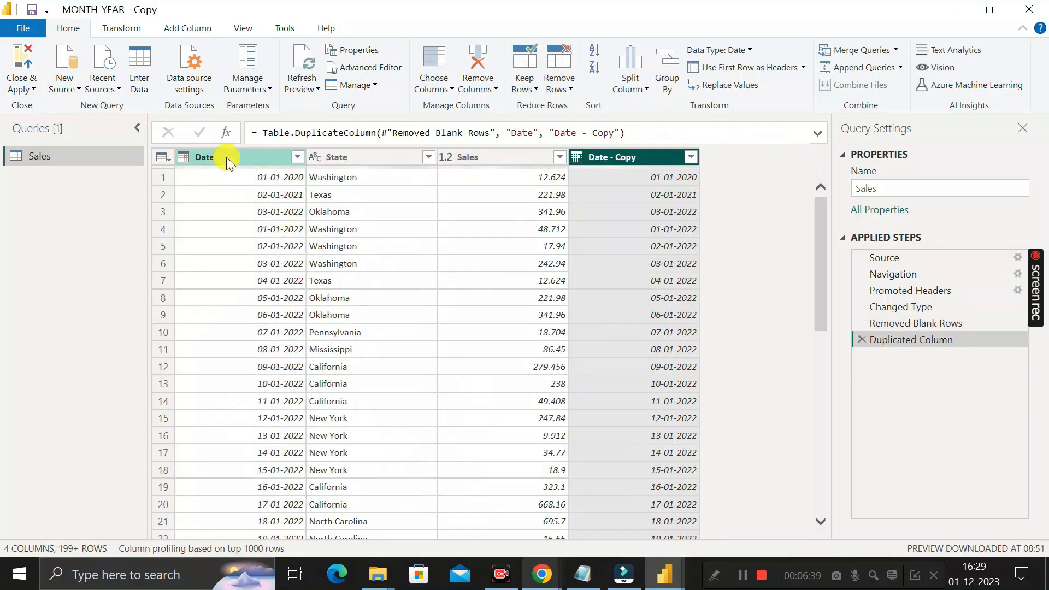
pyautogui.rightClick(228, 160)
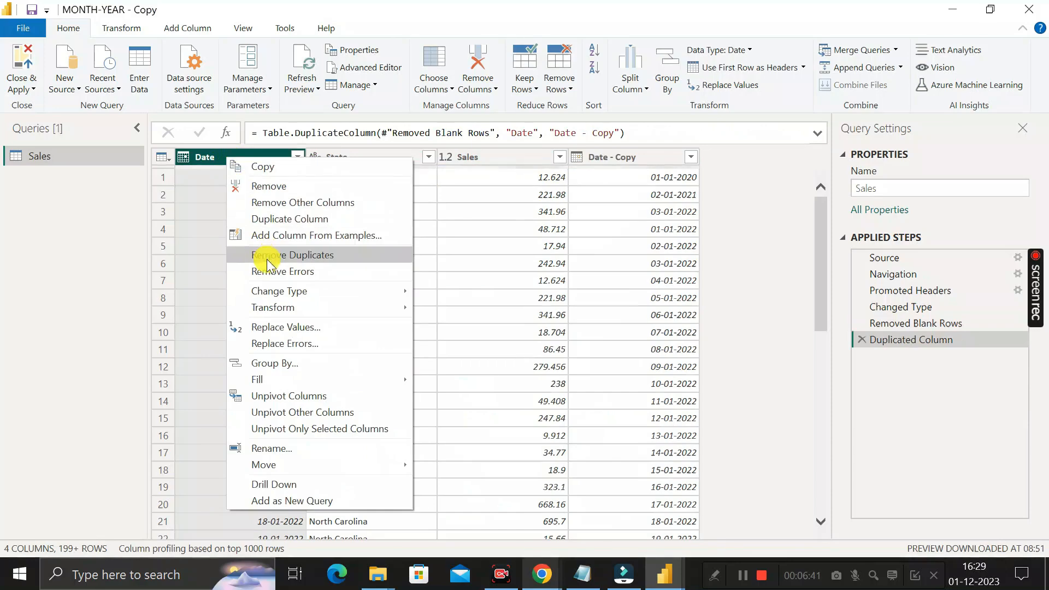
pyautogui.click(277, 220)
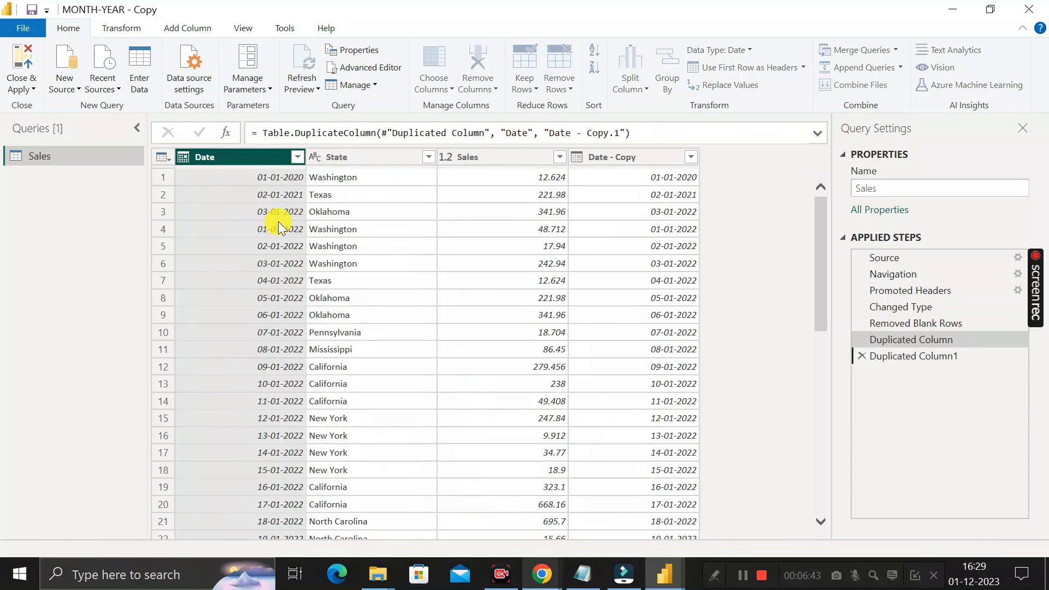
# Rename the two duplicated date columns as Year and Month.
pyautogui.click(602, 156)
pyautogui.doubleClick(602, 155)
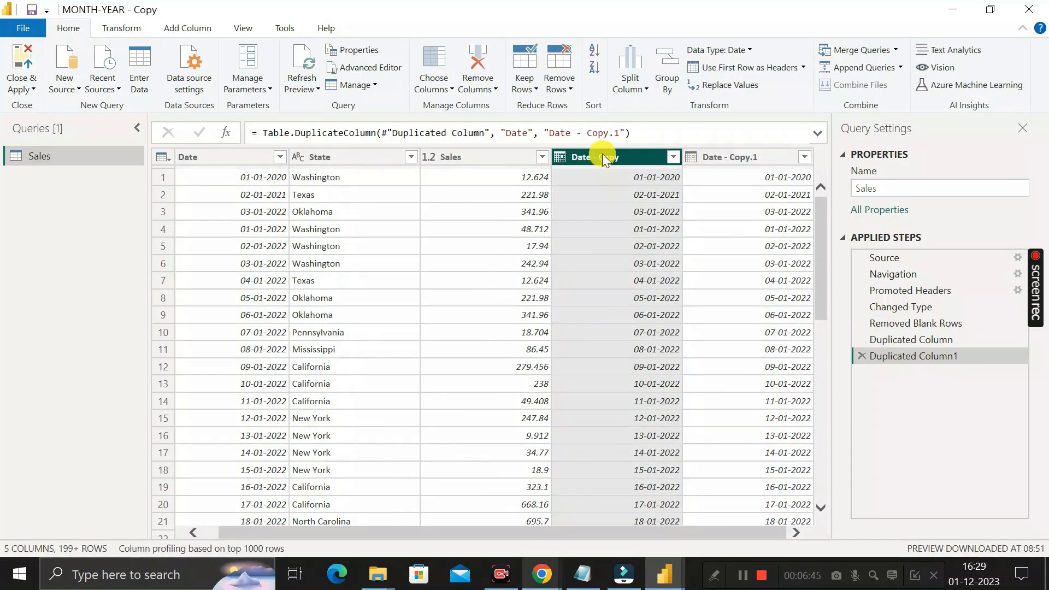
pyautogui.write('Year')
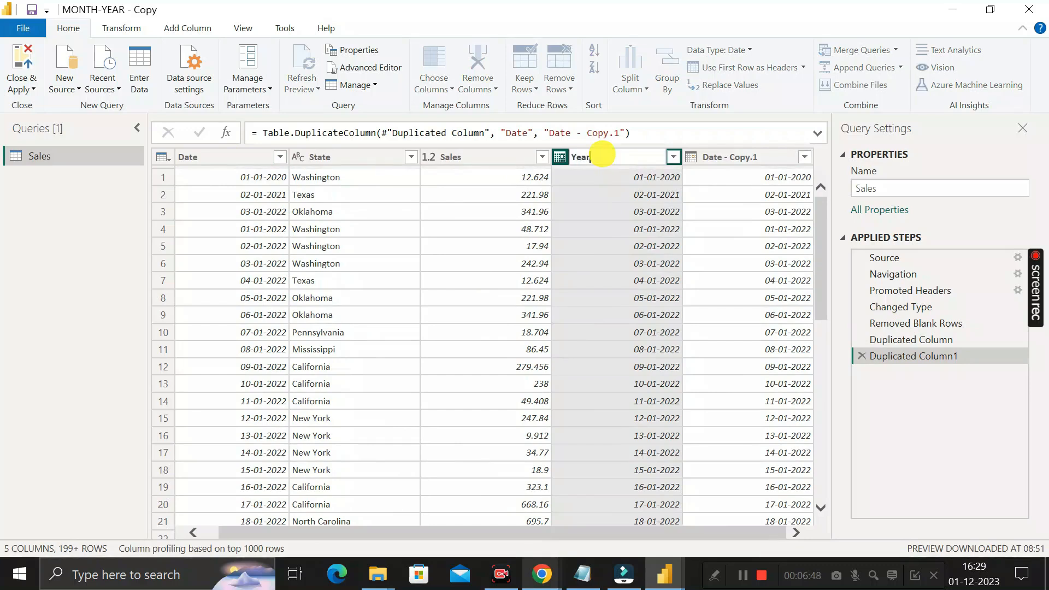
pyautogui.press('Return')
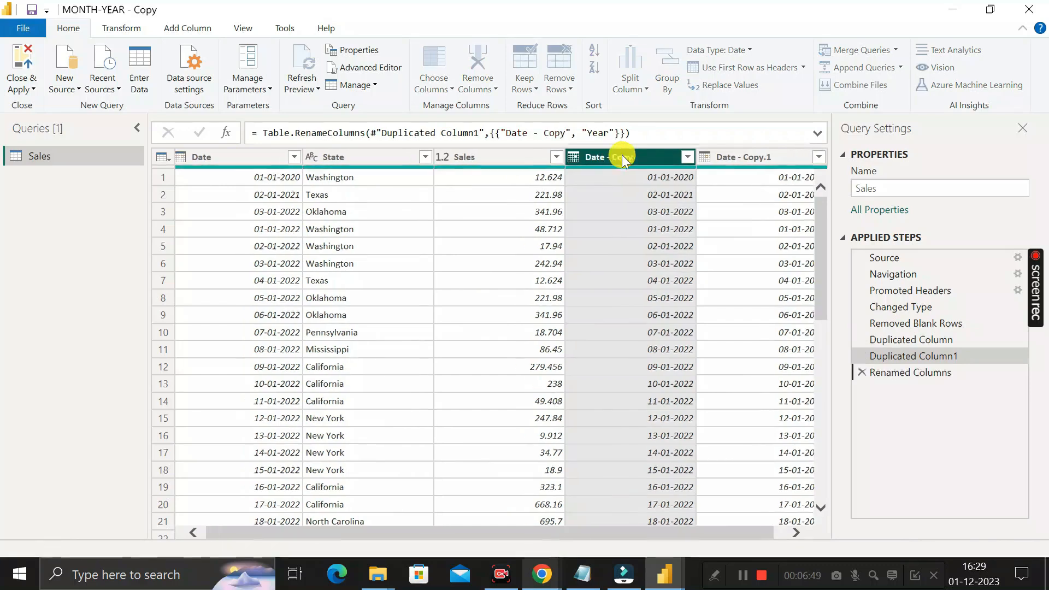
pyautogui.doubleClick(730, 159)
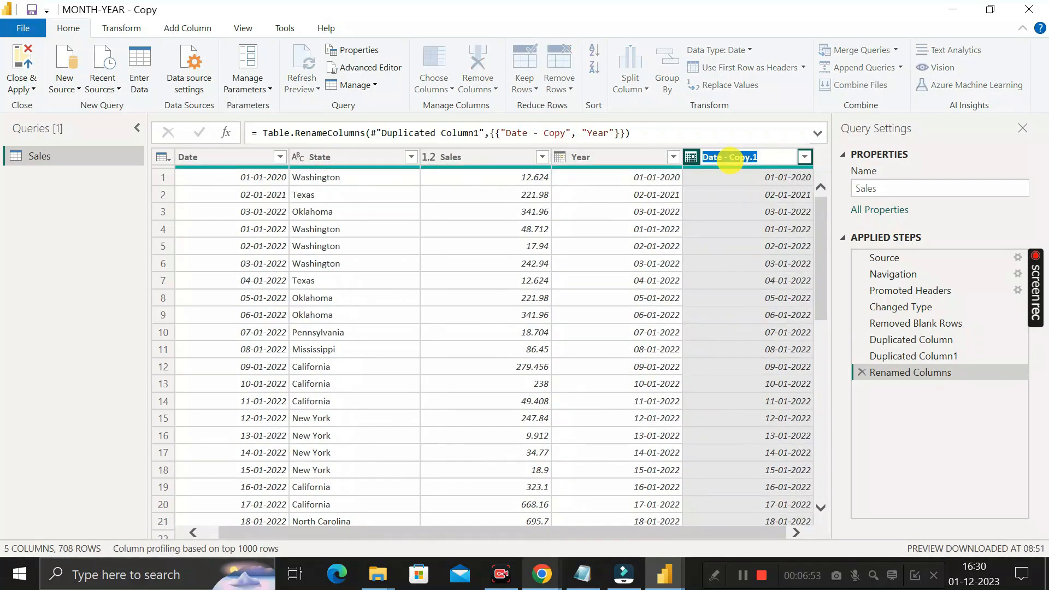
pyautogui.write('Month')
pyautogui.press('Return')
# Transform the Year column's dates into the year only.
pyautogui.click(609, 161)
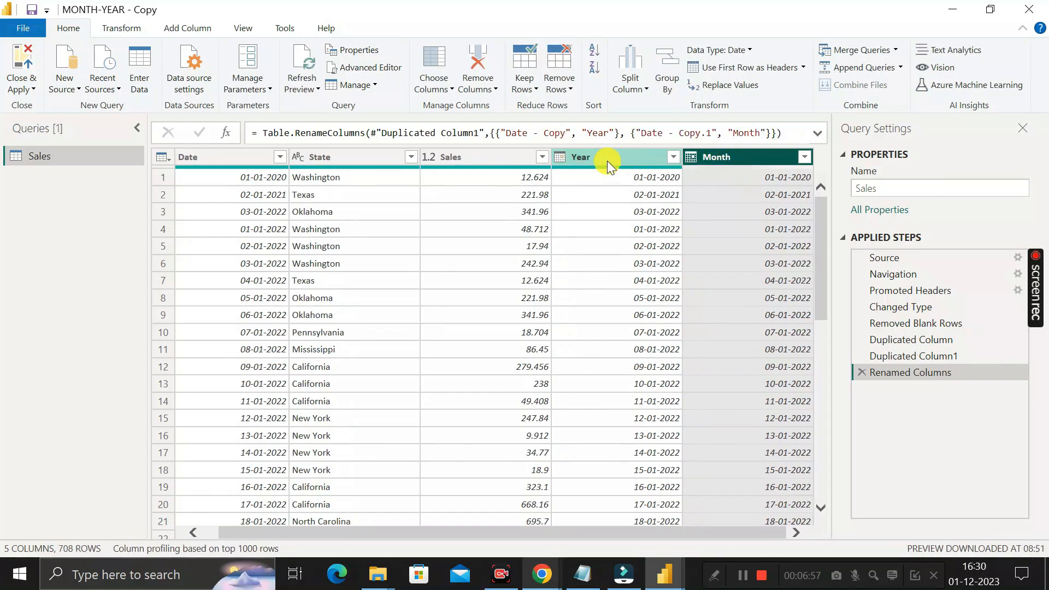
pyautogui.rightClick(605, 159)
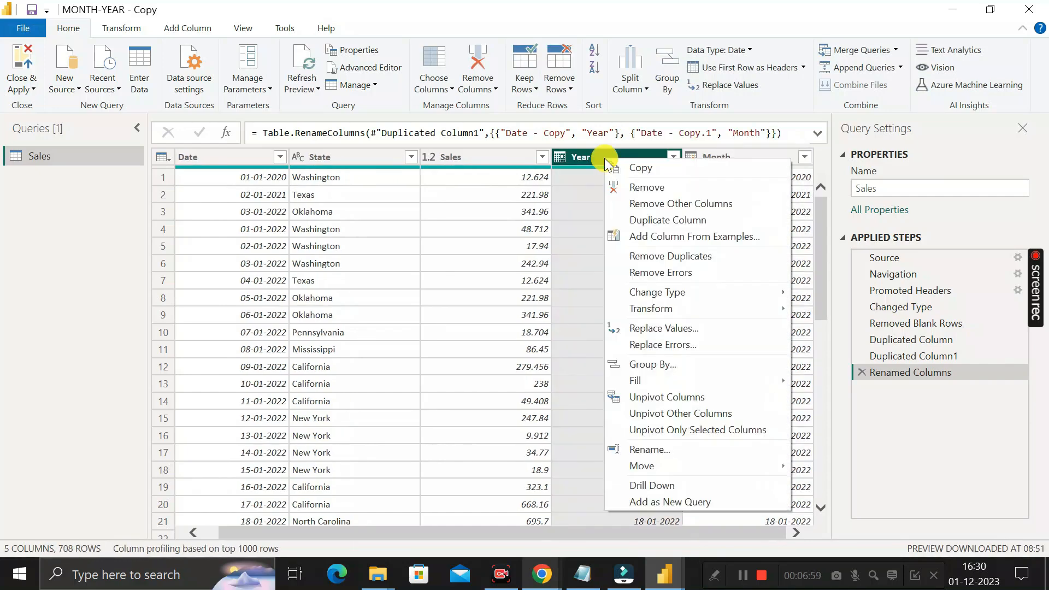
pyautogui.rightClick(618, 157)
pyautogui.moveTo(726, 314)
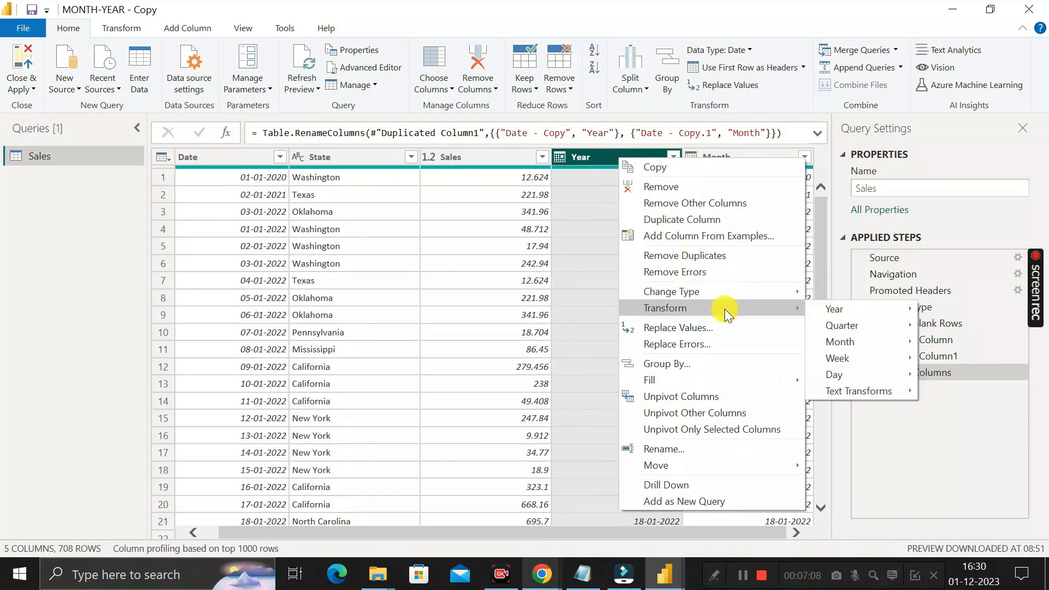
pyautogui.moveTo(901, 310)
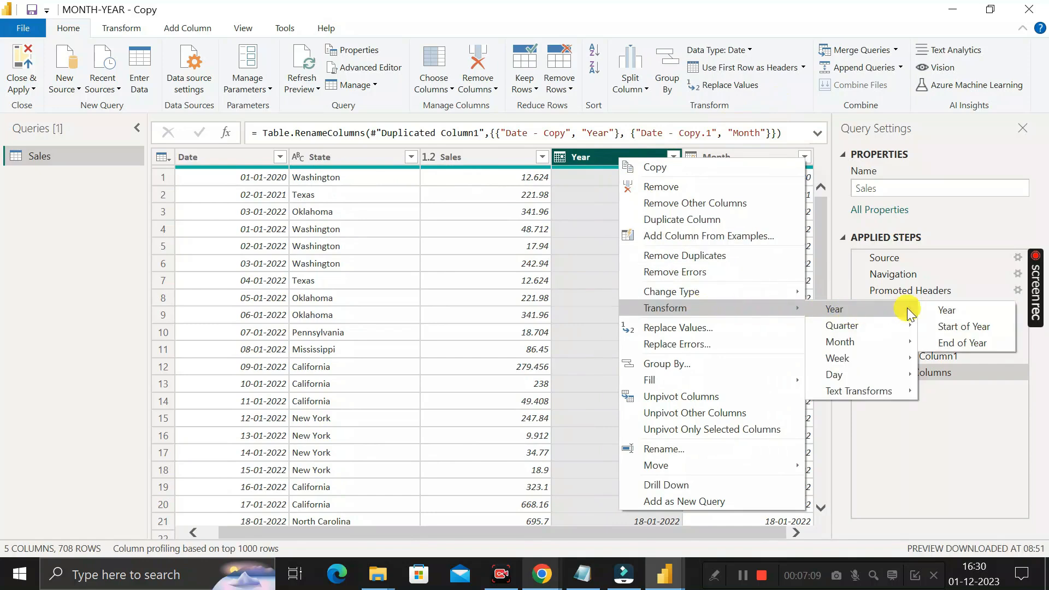
pyautogui.click(949, 309)
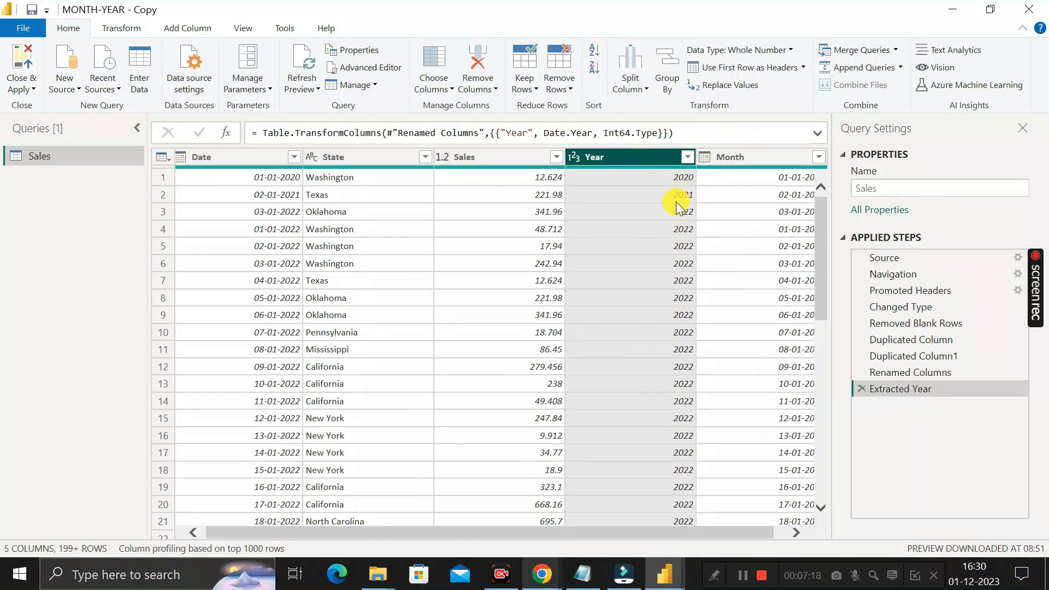
# Transform the Month column's dates into the name of the month.
pyautogui.click(751, 156)
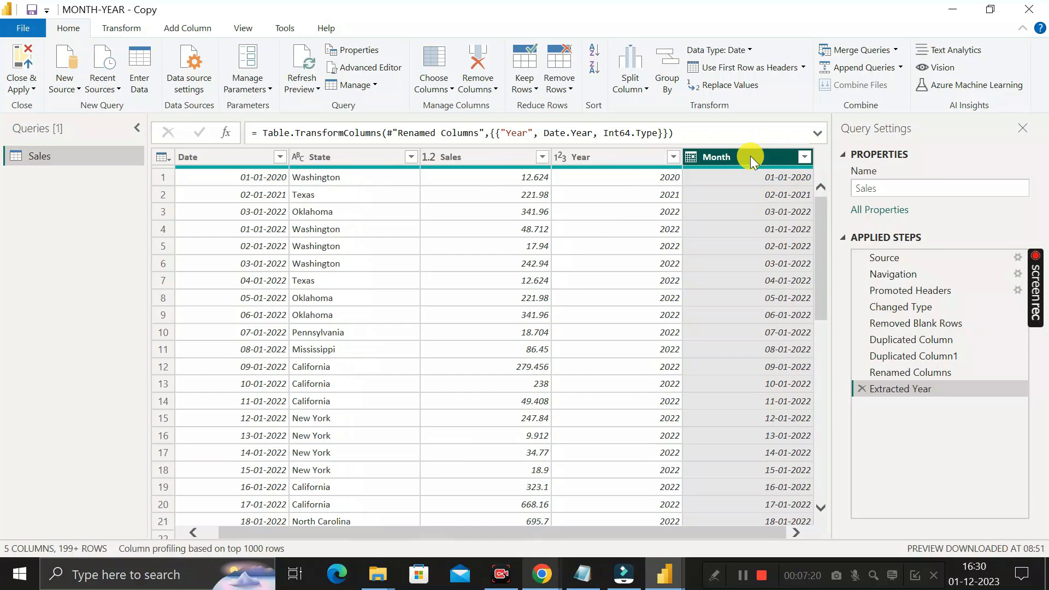
pyautogui.rightClick(750, 155)
pyautogui.moveTo(868, 315)
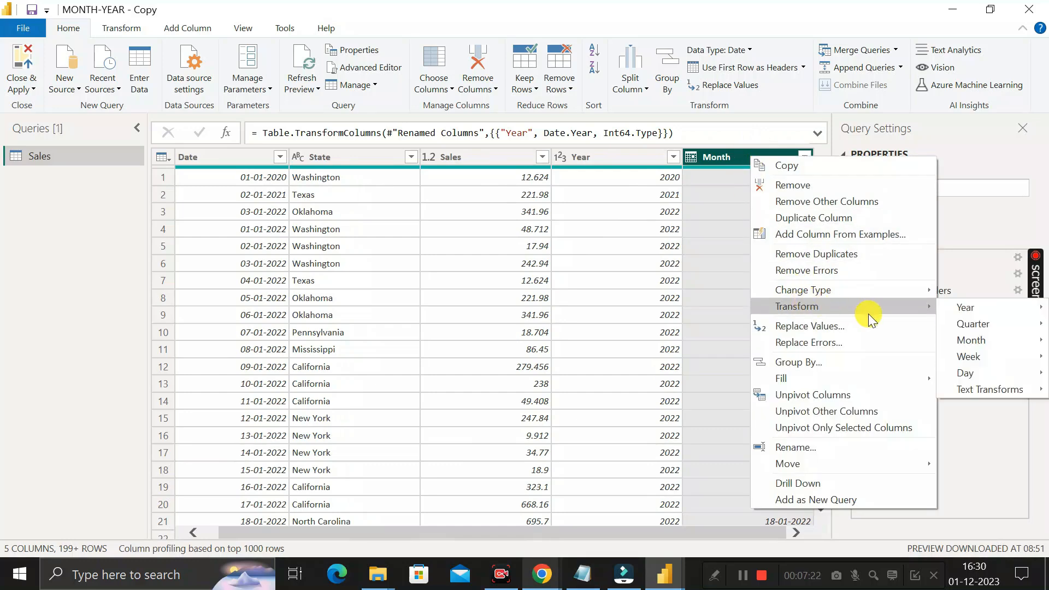
pyautogui.moveTo(979, 344)
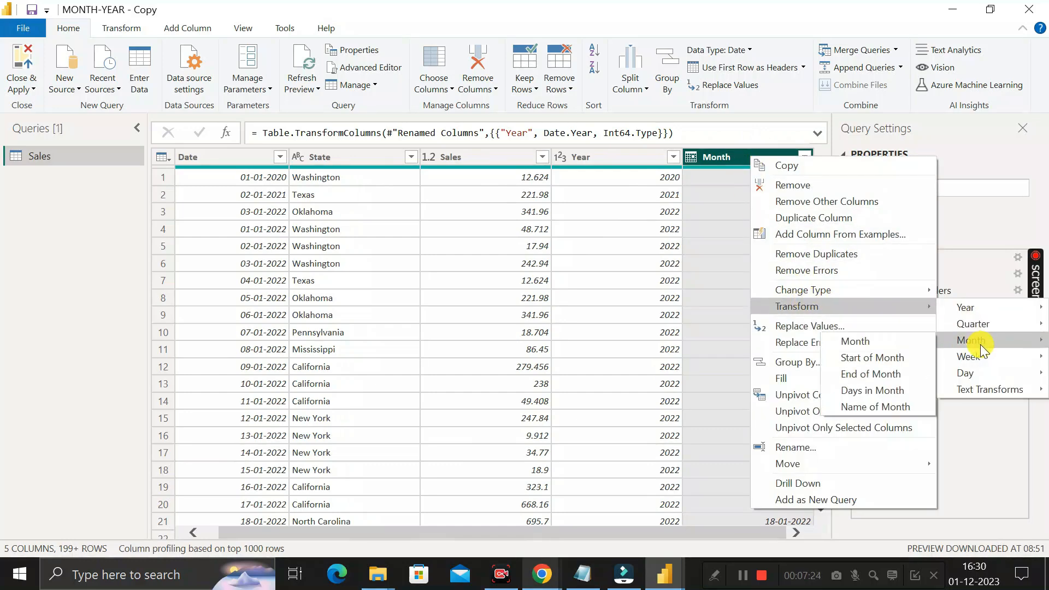
pyautogui.click(876, 406)
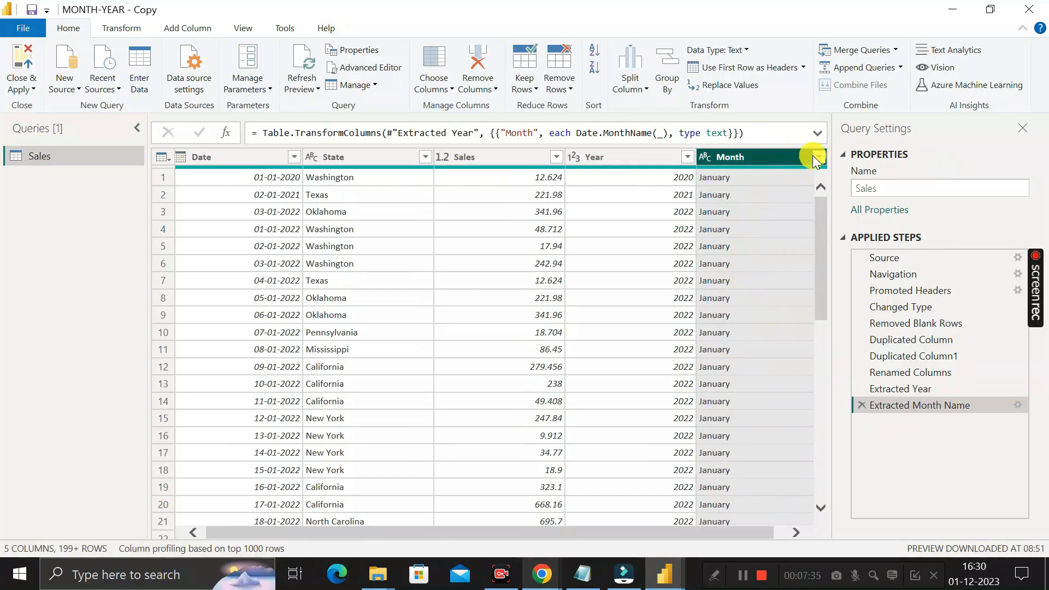
pyautogui.click(814, 157)
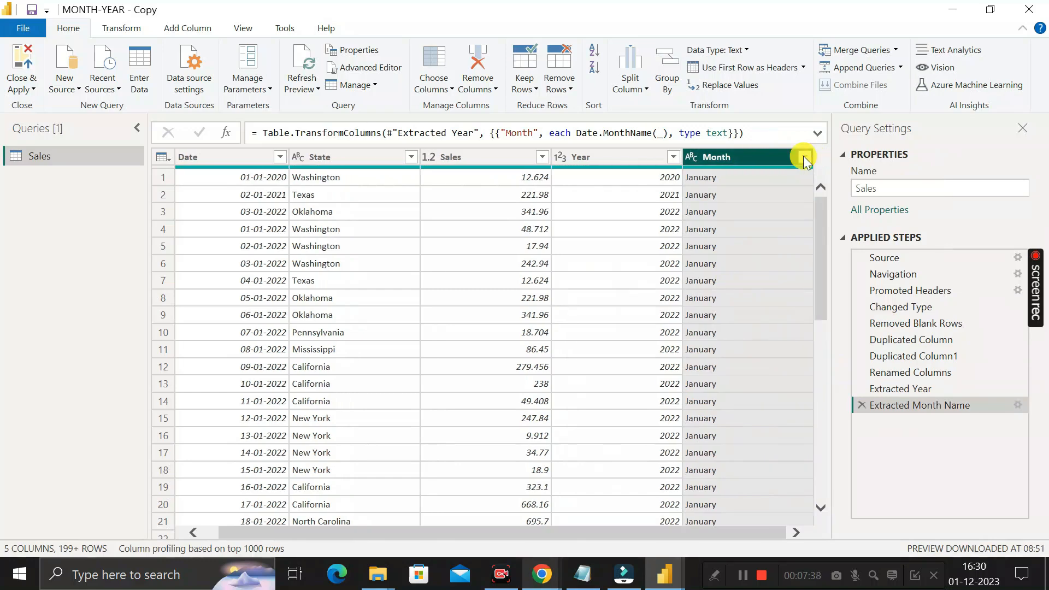
# Merge the Year and Month columns, in that order, using a custom hyphen "-" as the separator.
pyautogui.click(628, 159)
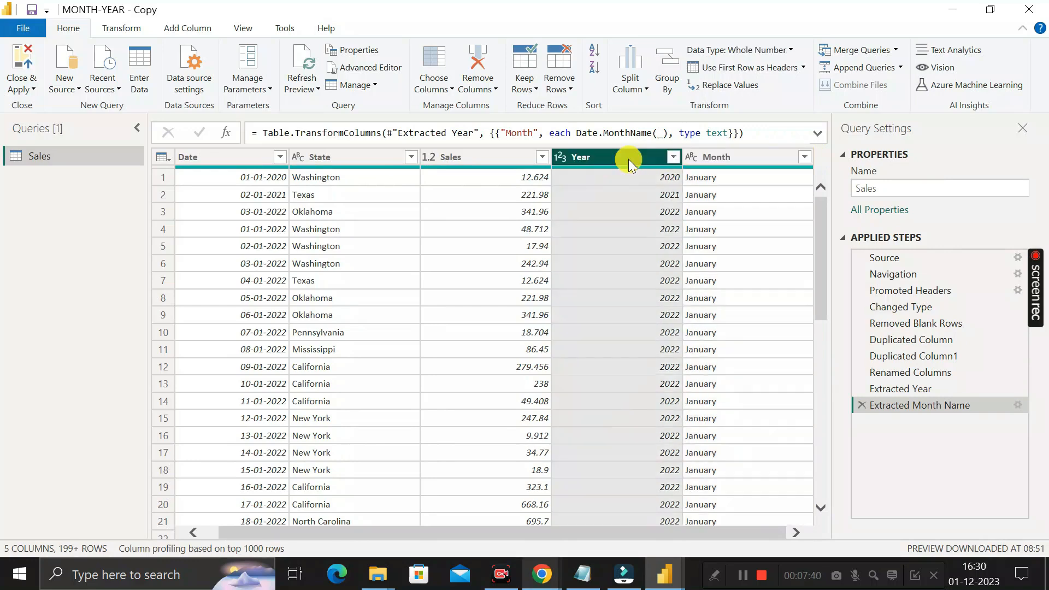
pyautogui.keyDown('ctrl'); pyautogui.click(726, 156); pyautogui.keyUp('ctrl')
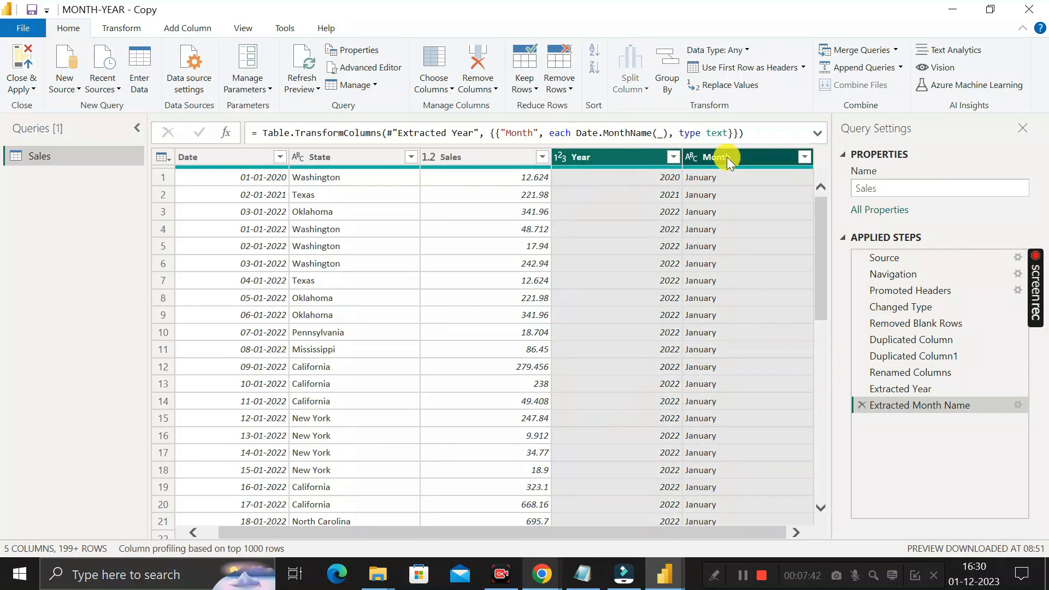
pyautogui.rightClick(726, 157)
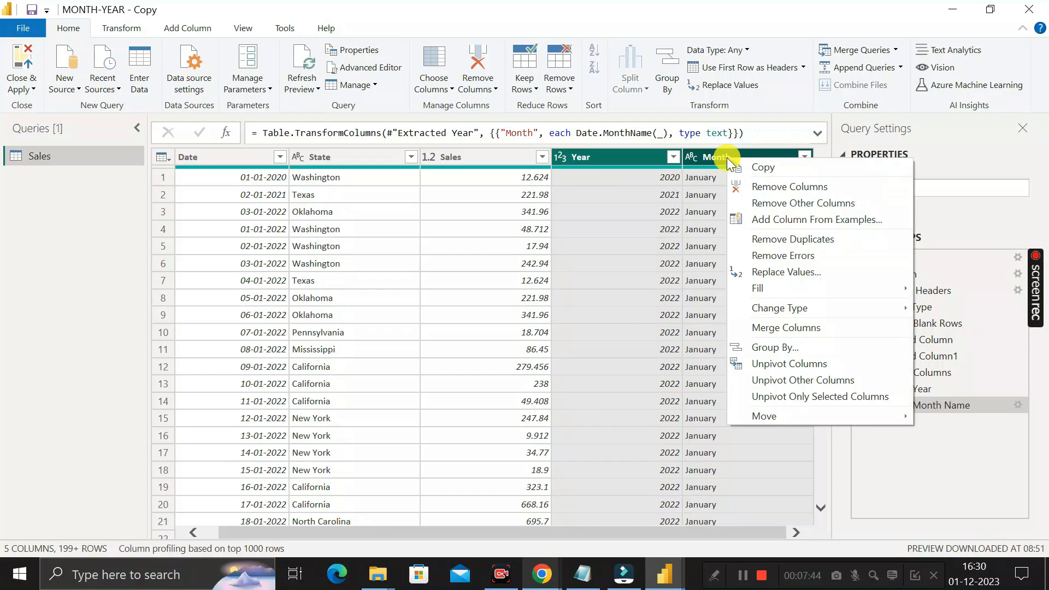
pyautogui.click(779, 326)
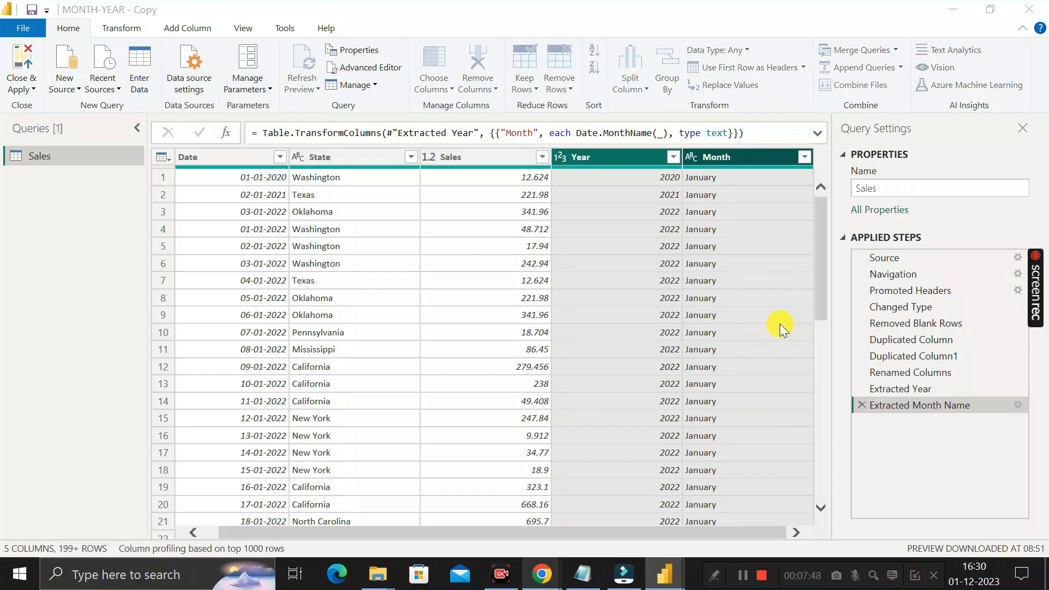
pyautogui.click(437, 262)
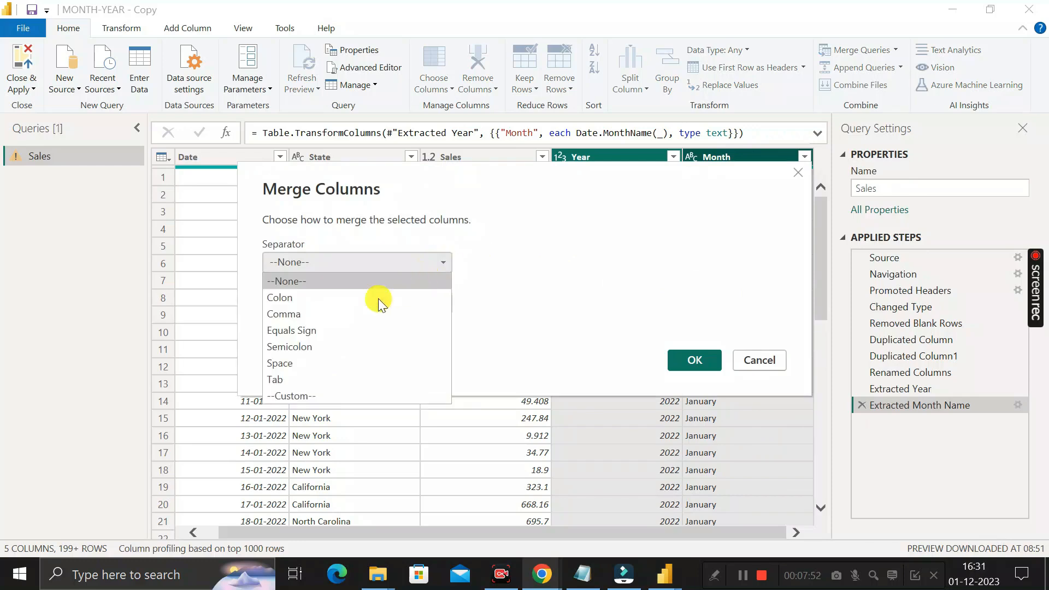
pyautogui.click(281, 396)
pyautogui.click(299, 289)
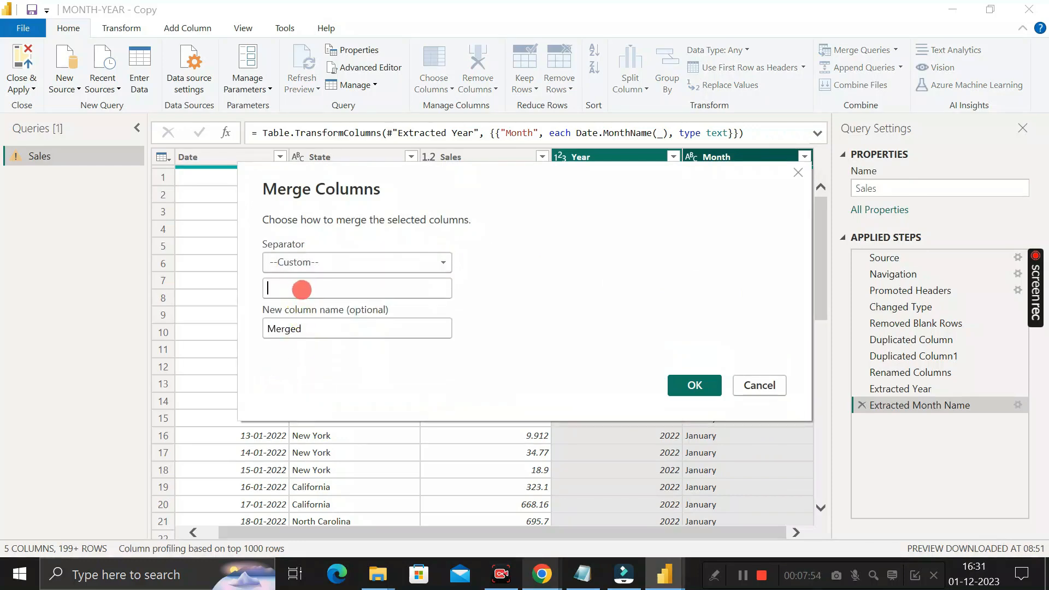
pyautogui.write('-')
pyautogui.click(694, 385)
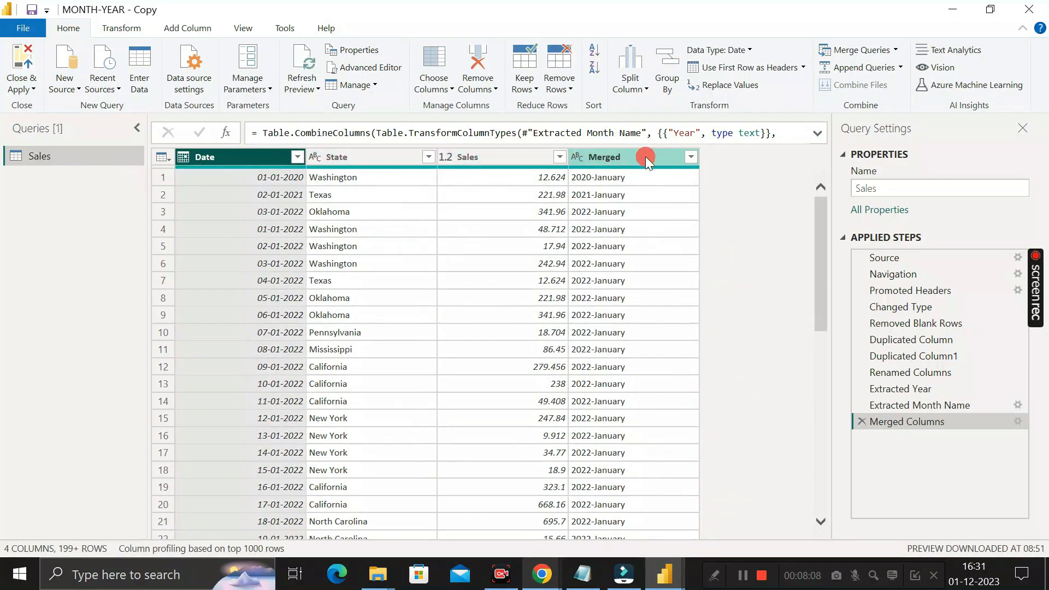
# Rename the merged column as Year_Month.
pyautogui.click(645, 157)
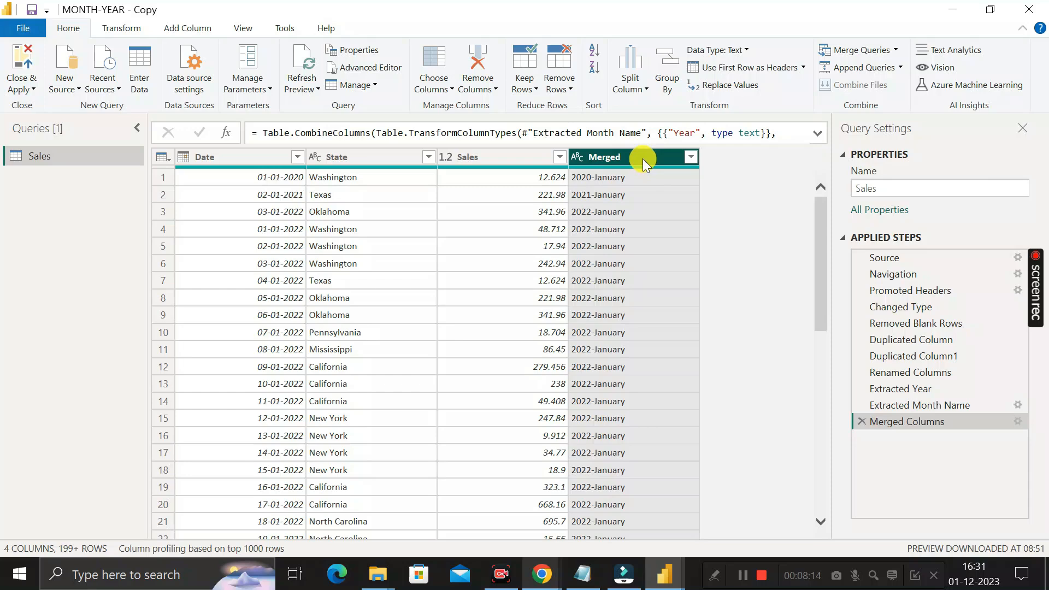
pyautogui.doubleClick(611, 157)
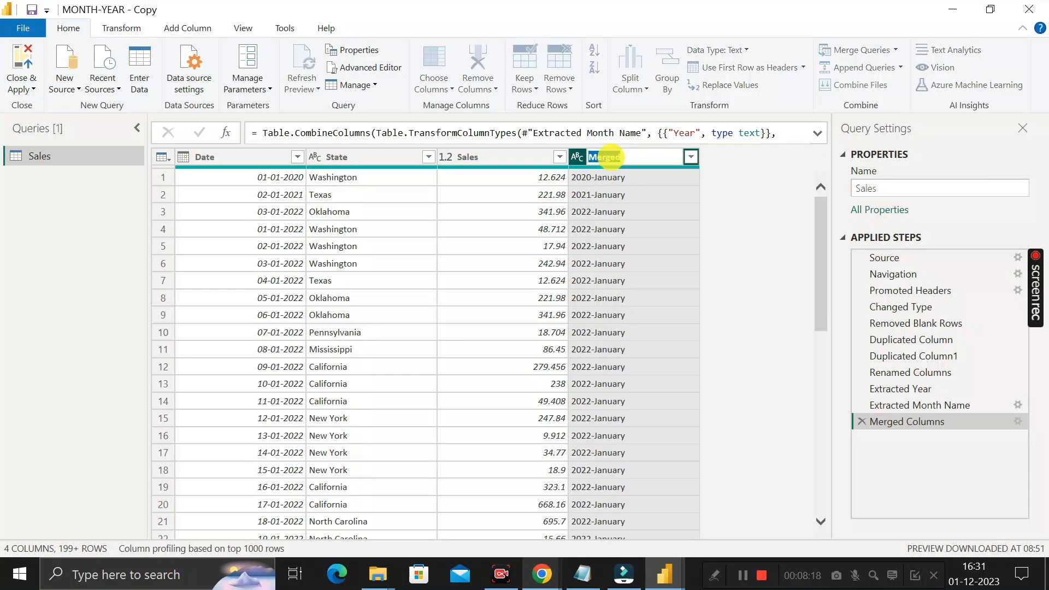
pyautogui.write('Ye')
pyautogui.press('Return')
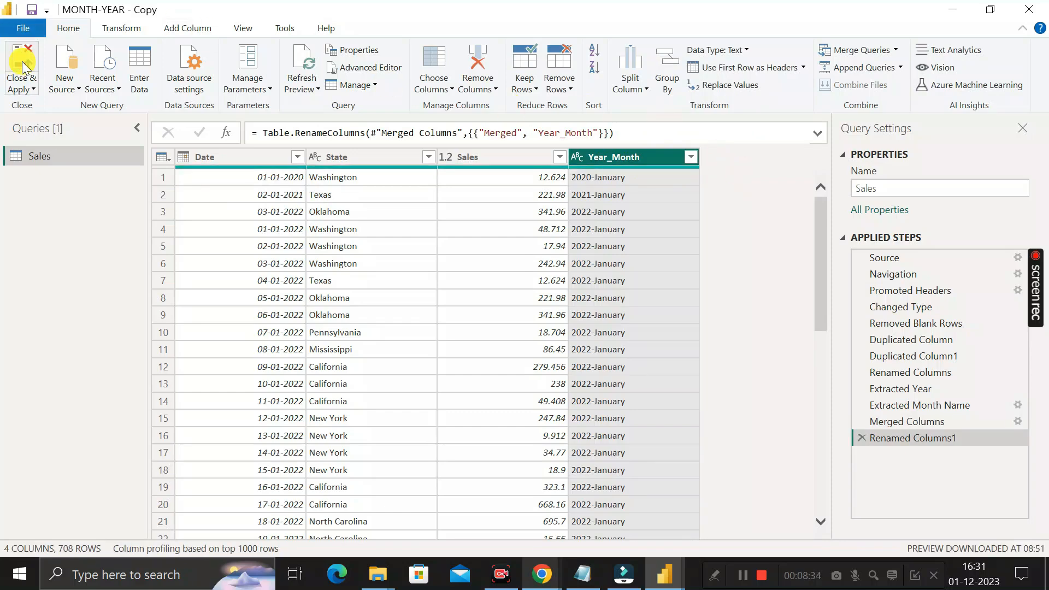
# Close the query editor and apply its pending changes to the report.
pyautogui.click(24, 67)
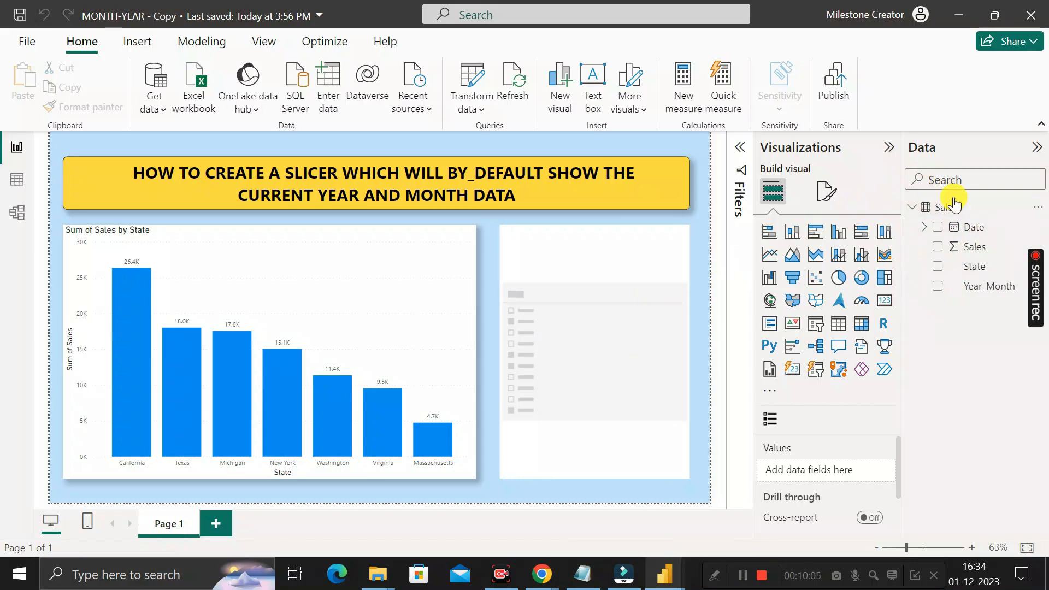
# Add the calculated column Year_Month_Code = FORMAT('Sales'[Date],"YYYYMM") to the Sales table and check its values in the table view.
pyautogui.moveTo(950, 208)
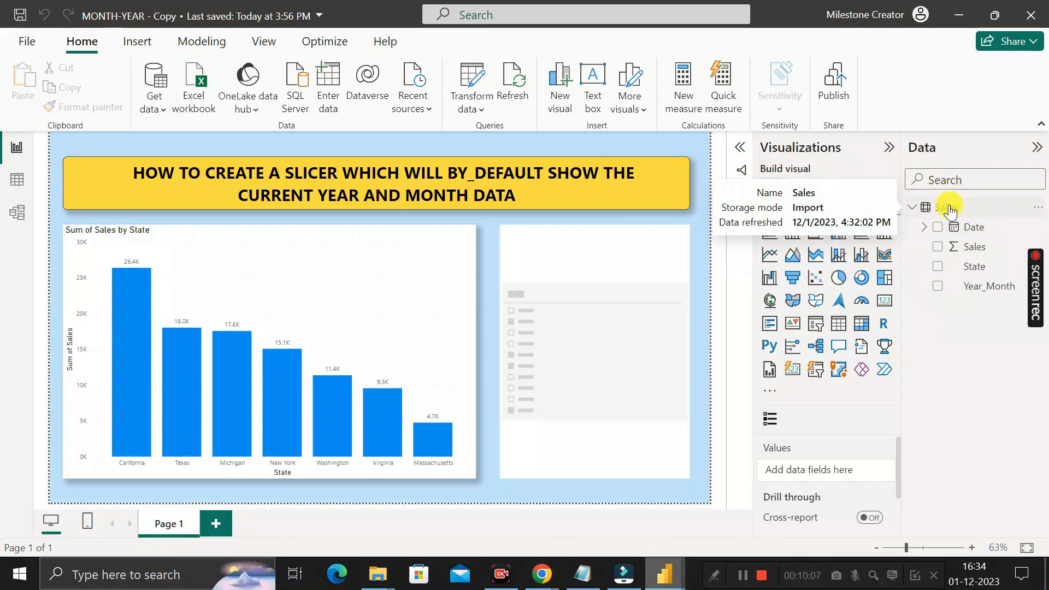
pyautogui.rightClick(950, 208)
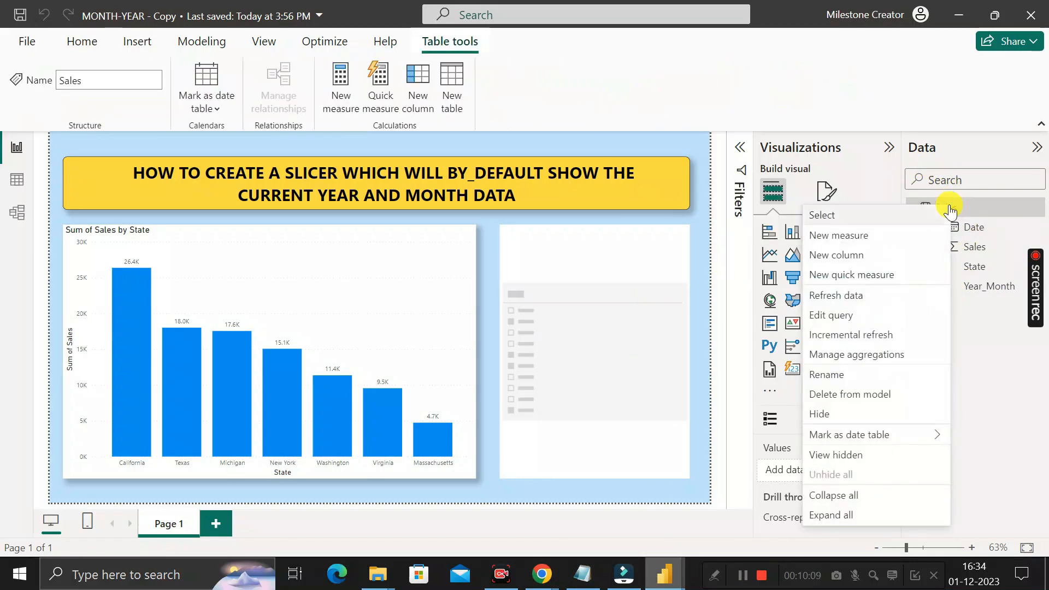
pyautogui.click(852, 259)
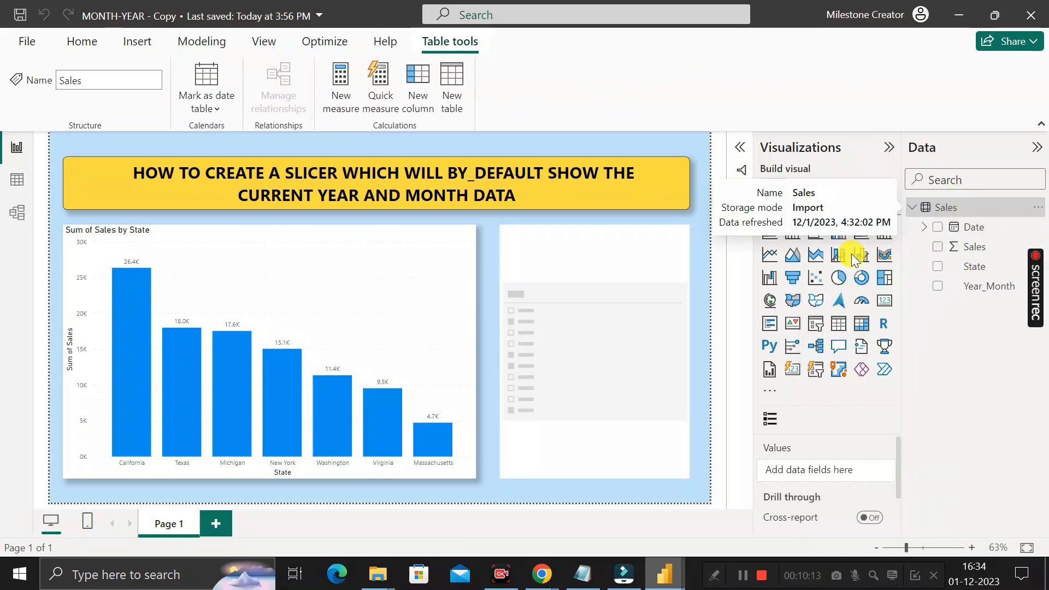
pyautogui.press('BackSpace')
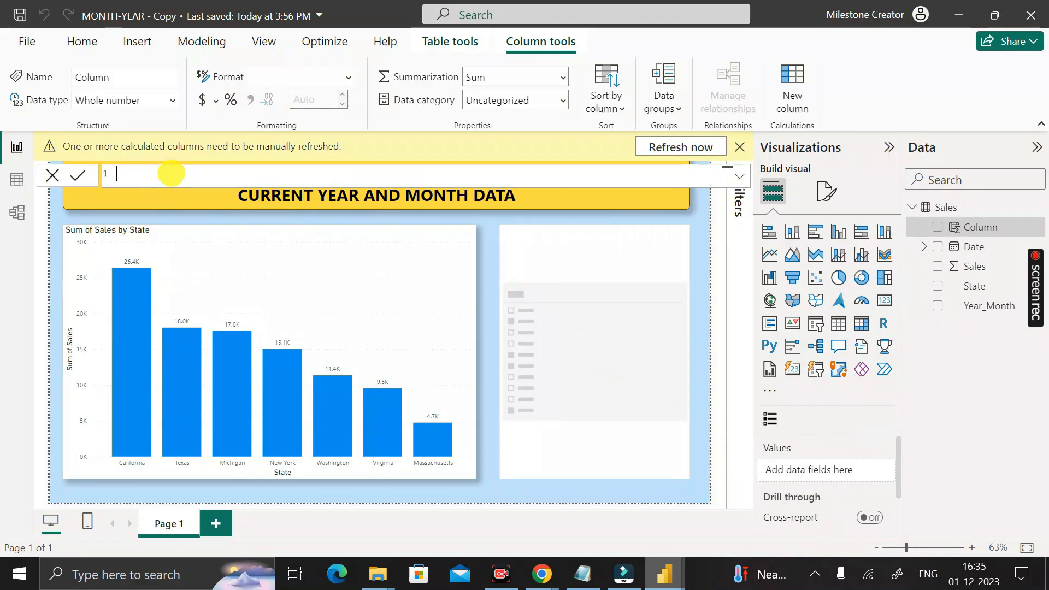
pyautogui.write('Year_Month_Code =')
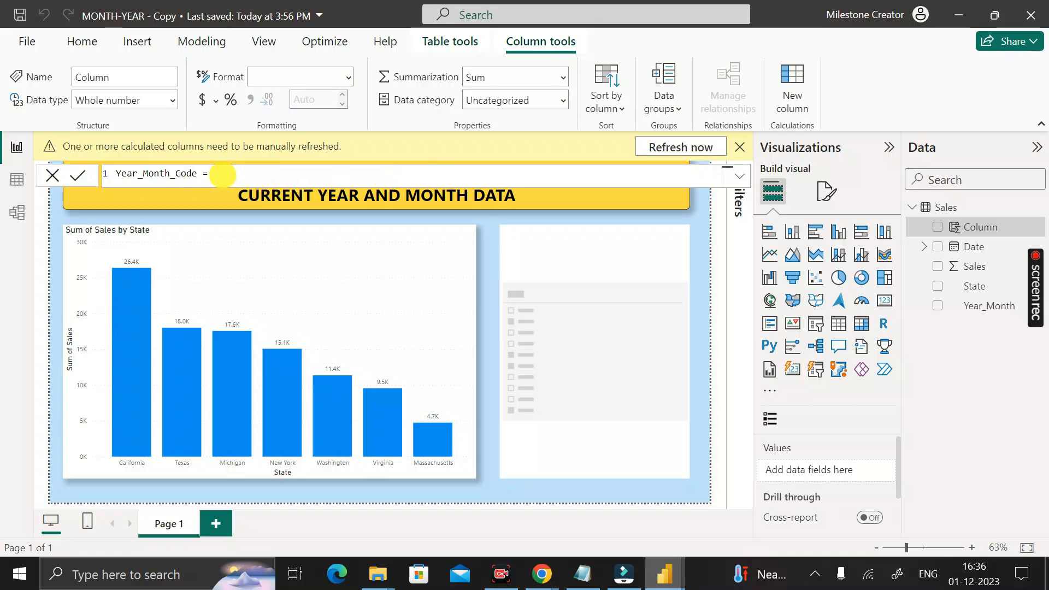
pyautogui.write('FORMAT(\'Sales\'[Date],"YYYYMM")')
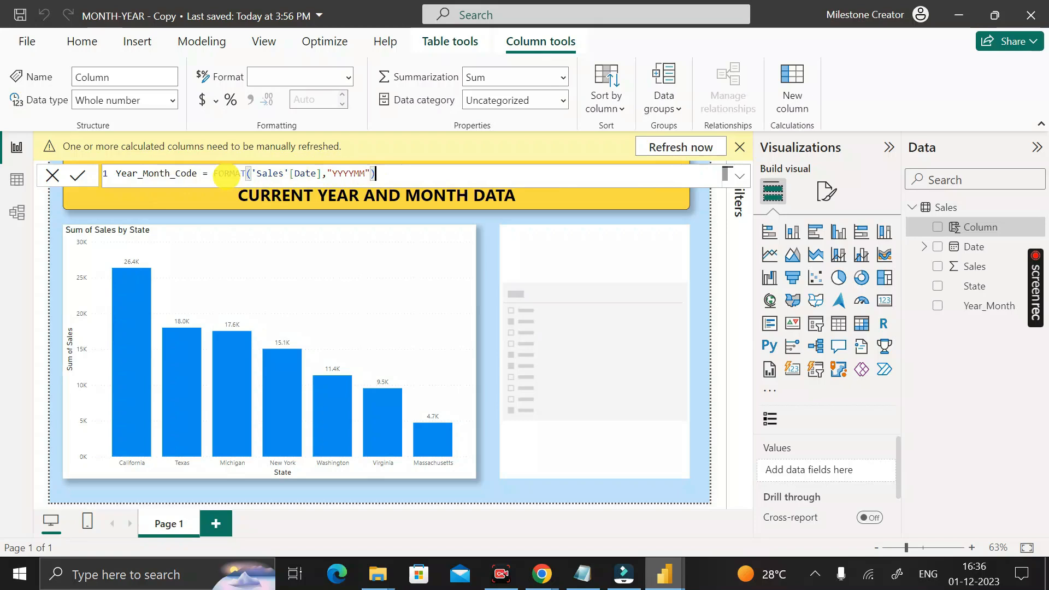
pyautogui.press('Return')
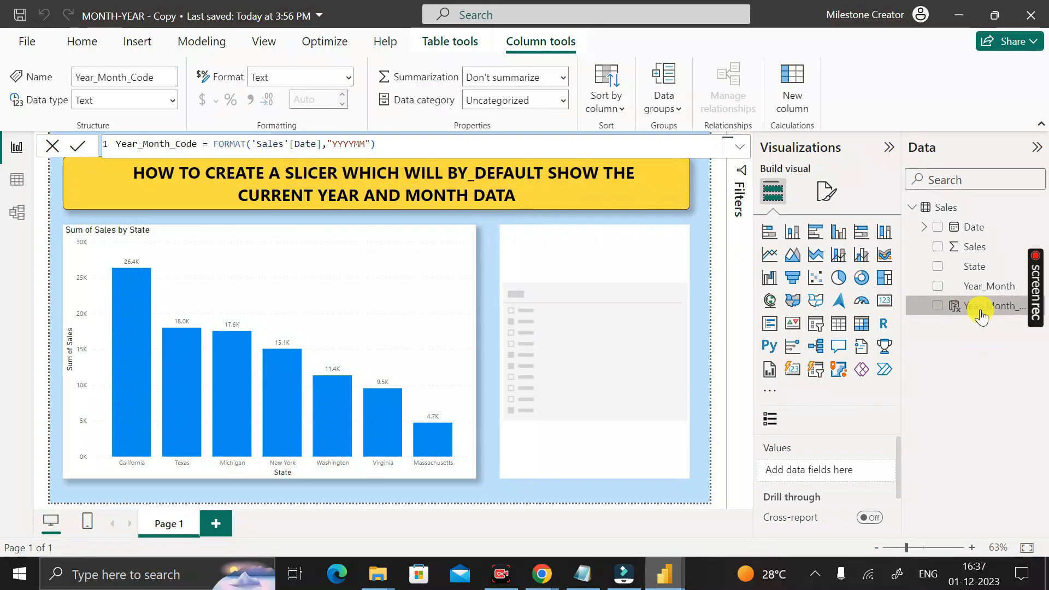
pyautogui.click(16, 186)
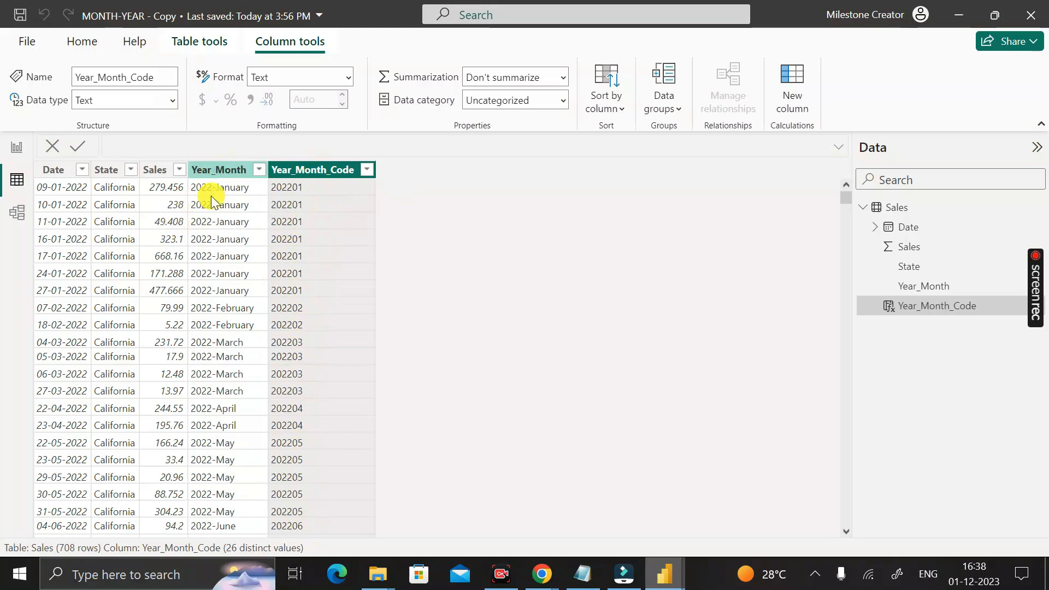
pyautogui.click(13, 149)
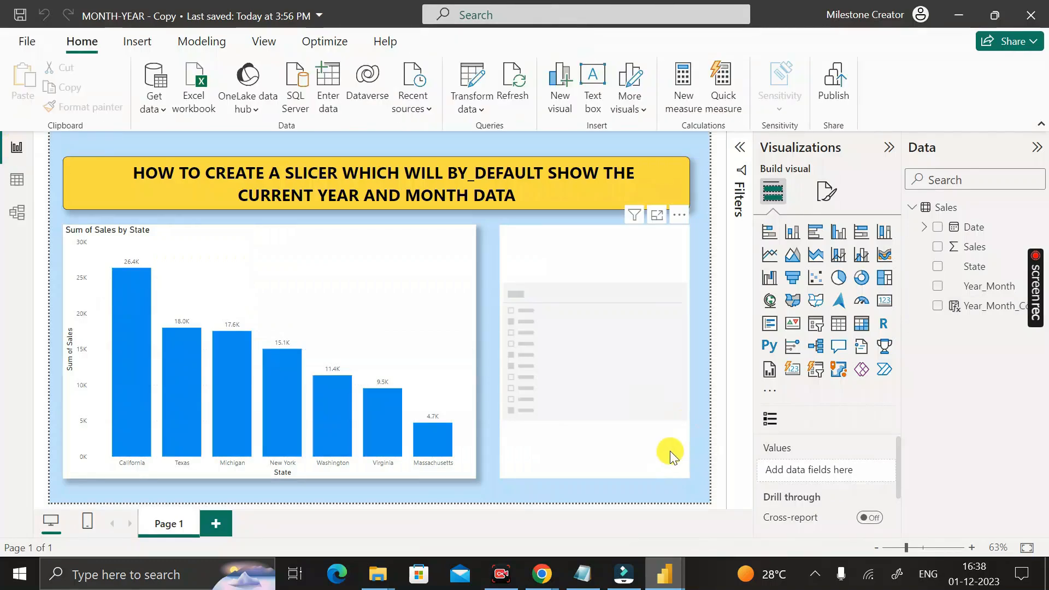
# Write a new measure in the Sales table: Preseelected_Value = MAX(Sales[Year_Month_Code]) = YEAR(TODAY())*100+MONTH(TODAY()).
pyautogui.click(961, 209)
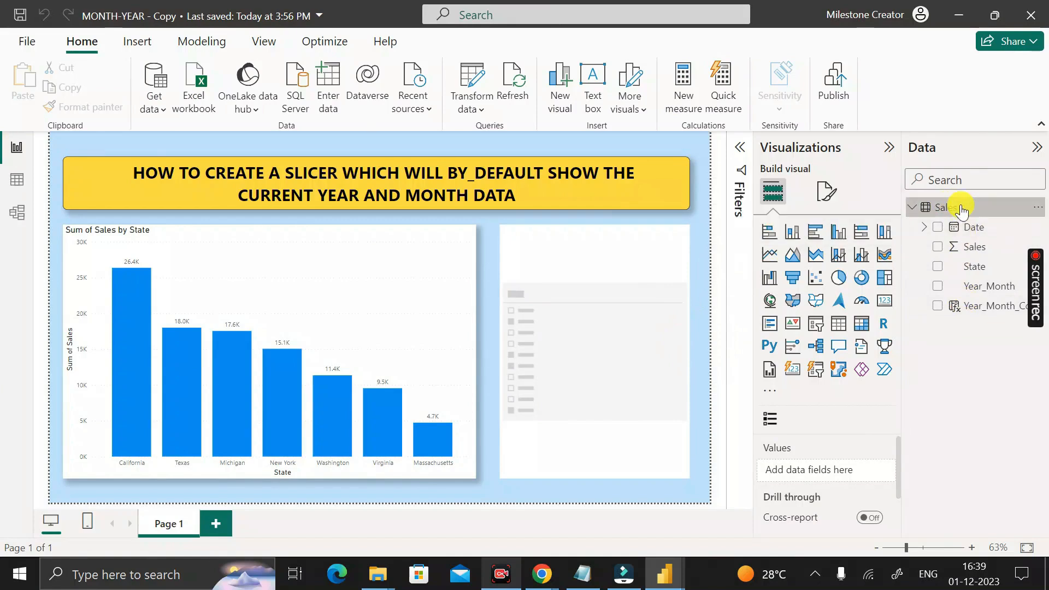
pyautogui.rightClick(961, 210)
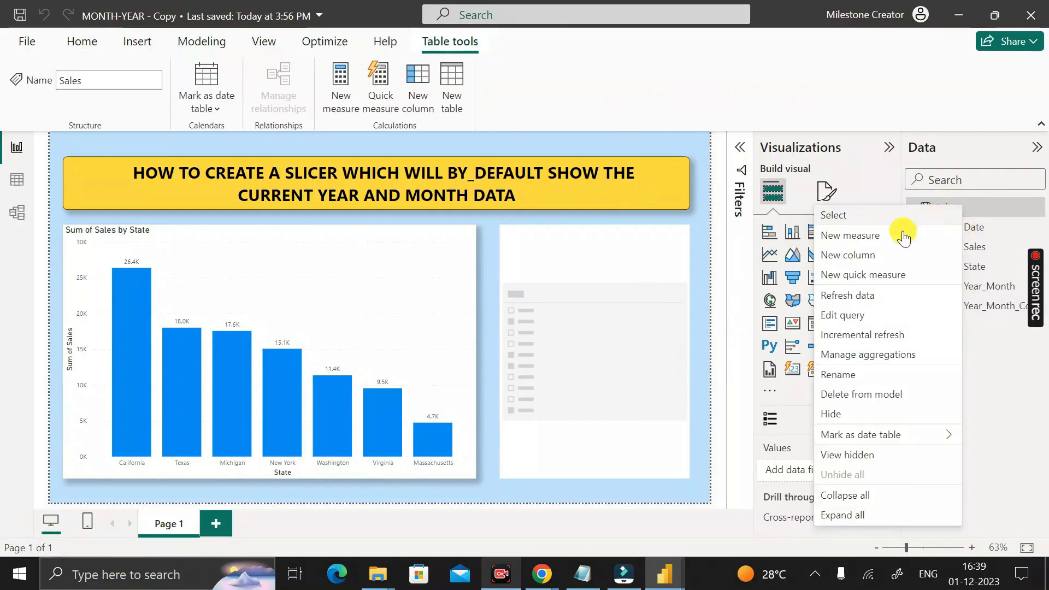
pyautogui.click(859, 236)
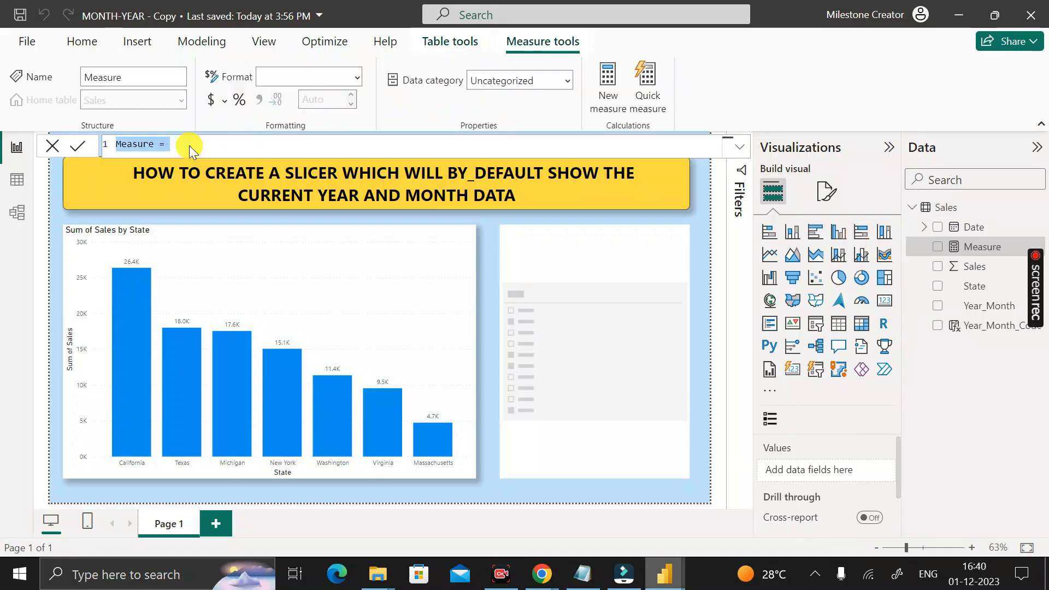
pyautogui.press('BackSpace')
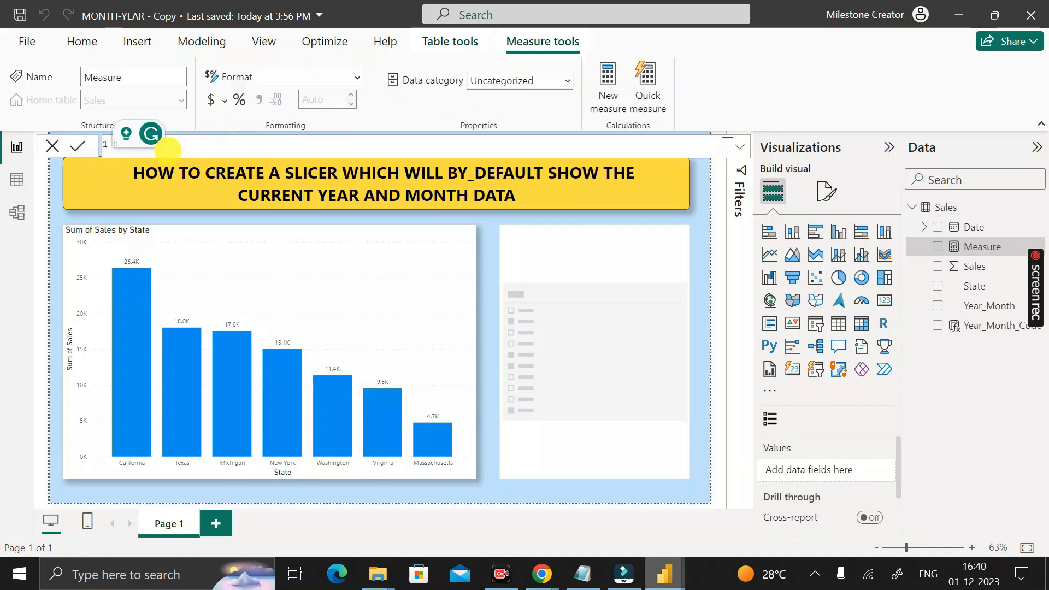
pyautogui.write('Preseelected')
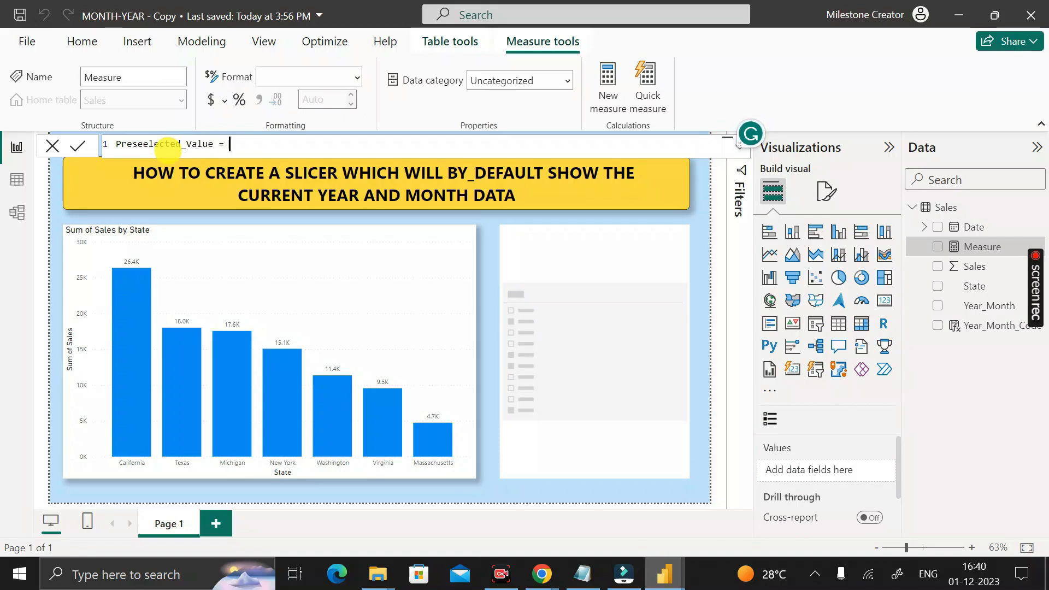
pyautogui.write('_Value =')
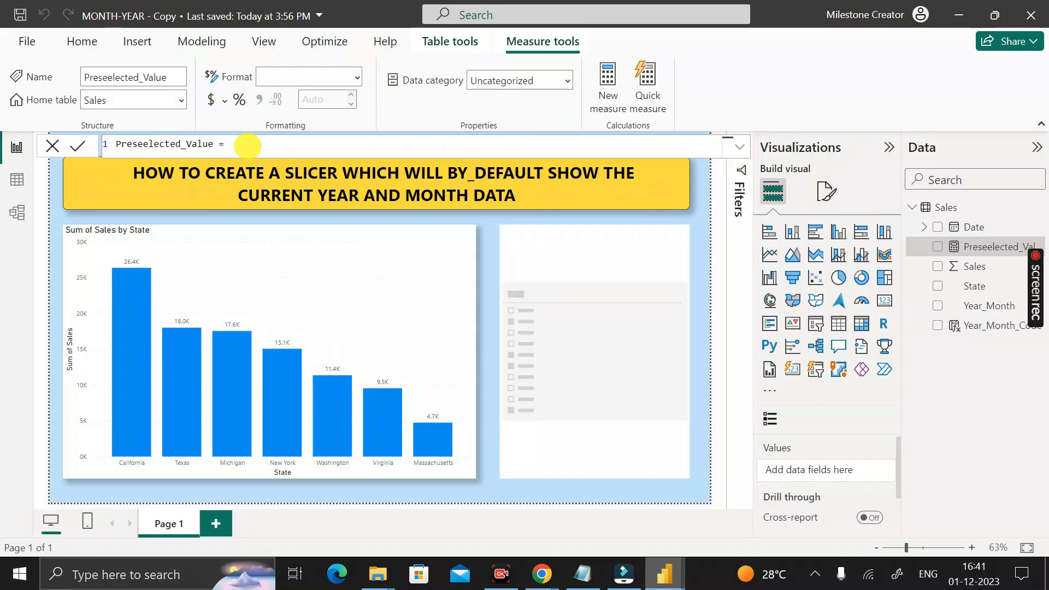
pyautogui.write('MAX(Sales[Year_Month_Code]) = YEAR(TODAY())*100+MONTH(TODAY())')
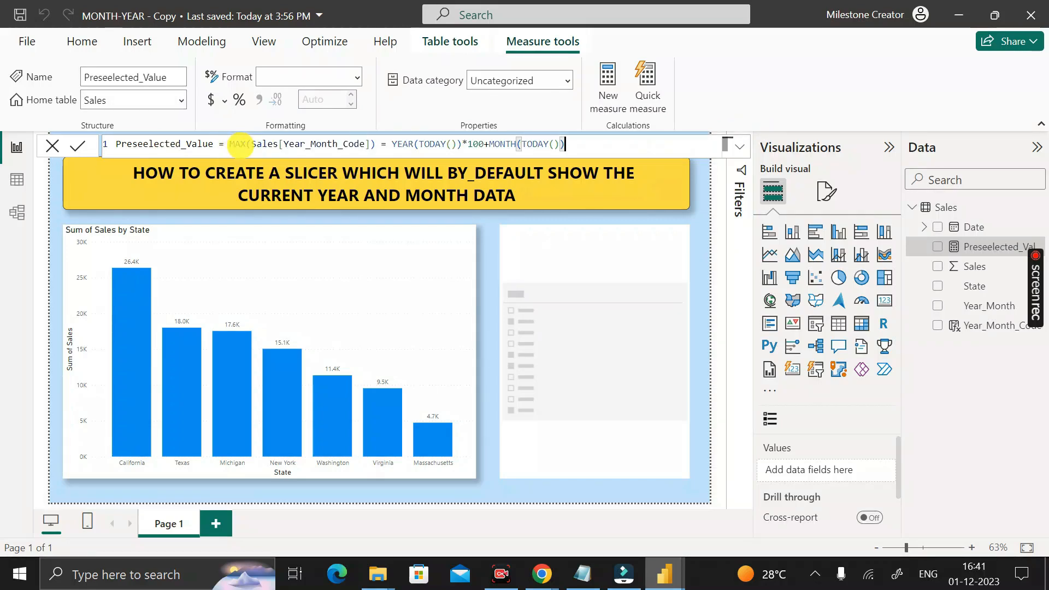
# Examine the measure's formula part by part: the MAX term, the YEAR(TODAY())*100 term and the MONTH(TODAY()) term.
pyautogui.click(239, 144)
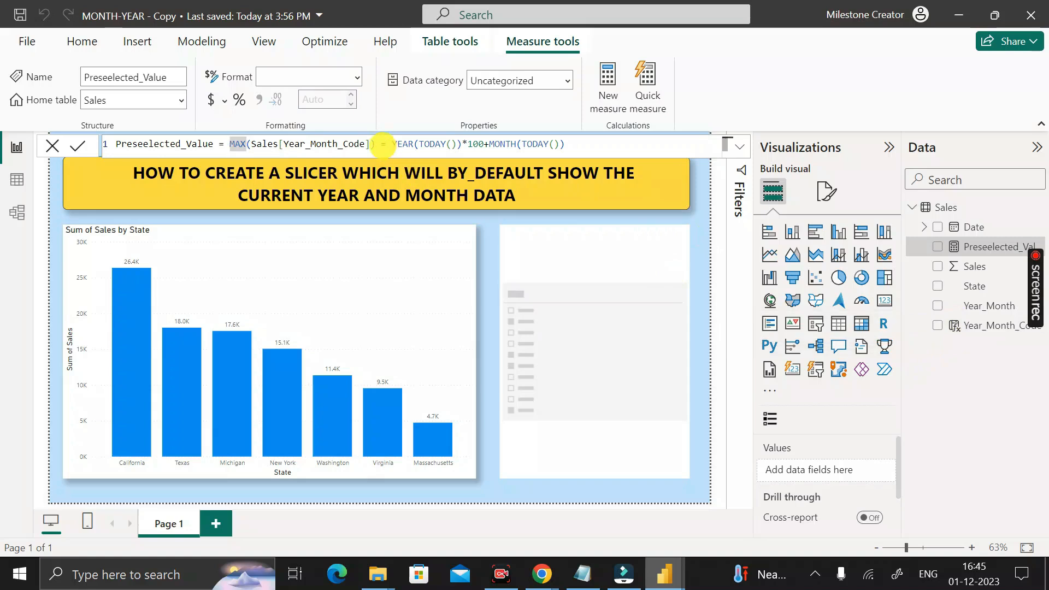
pyautogui.click(381, 144)
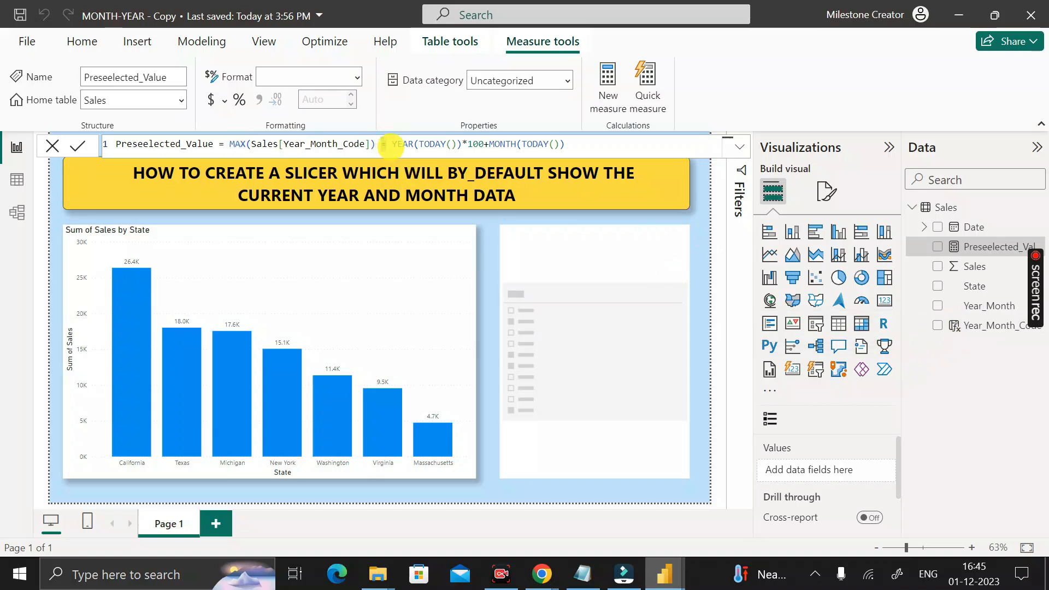
pyautogui.doubleClick(409, 144)
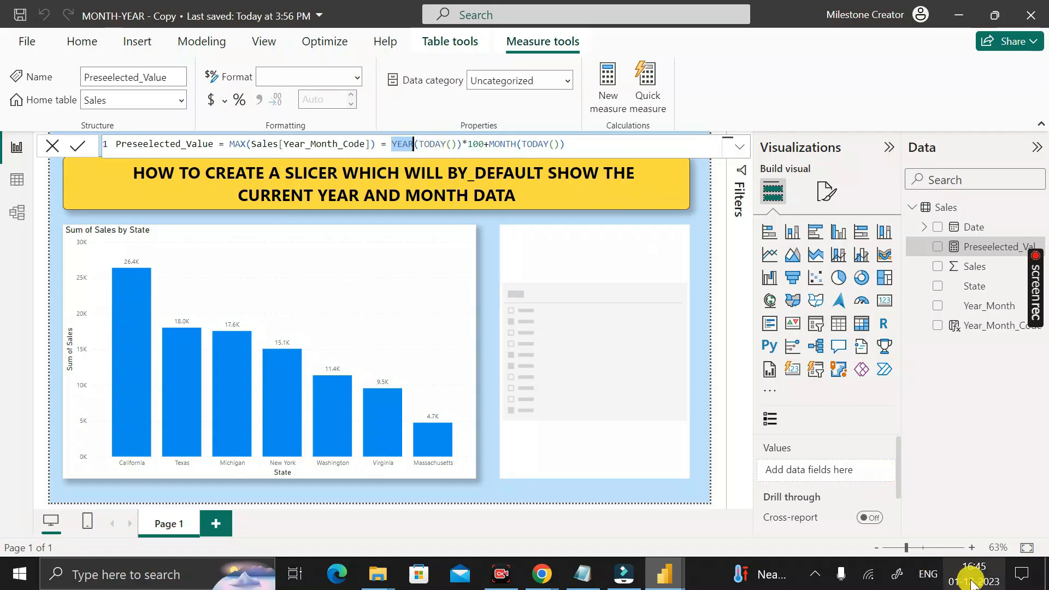
pyautogui.moveTo(971, 583)
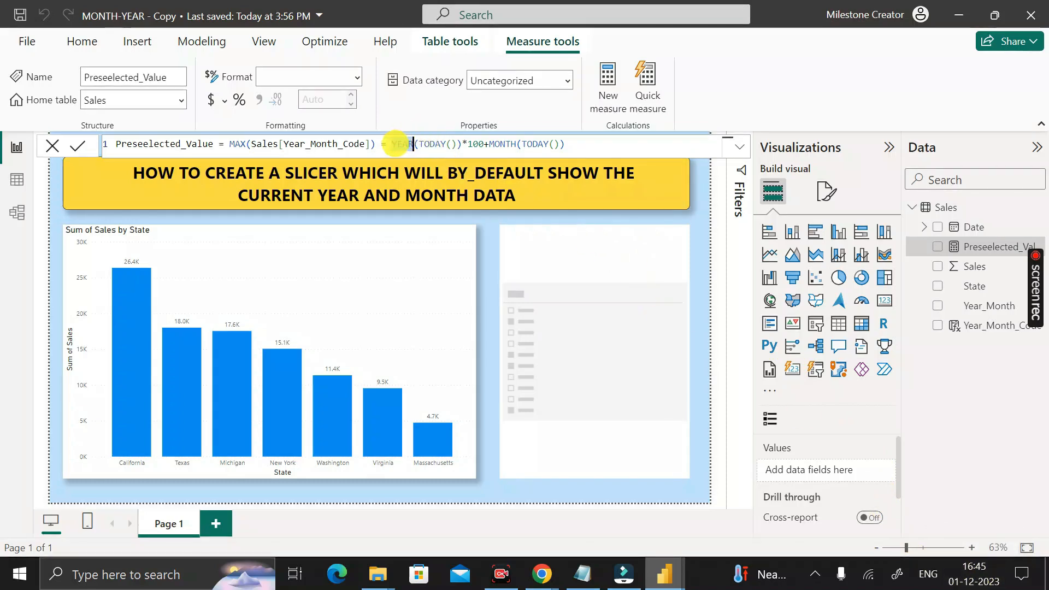
pyautogui.moveTo(392, 144); pyautogui.dragTo(458, 144)
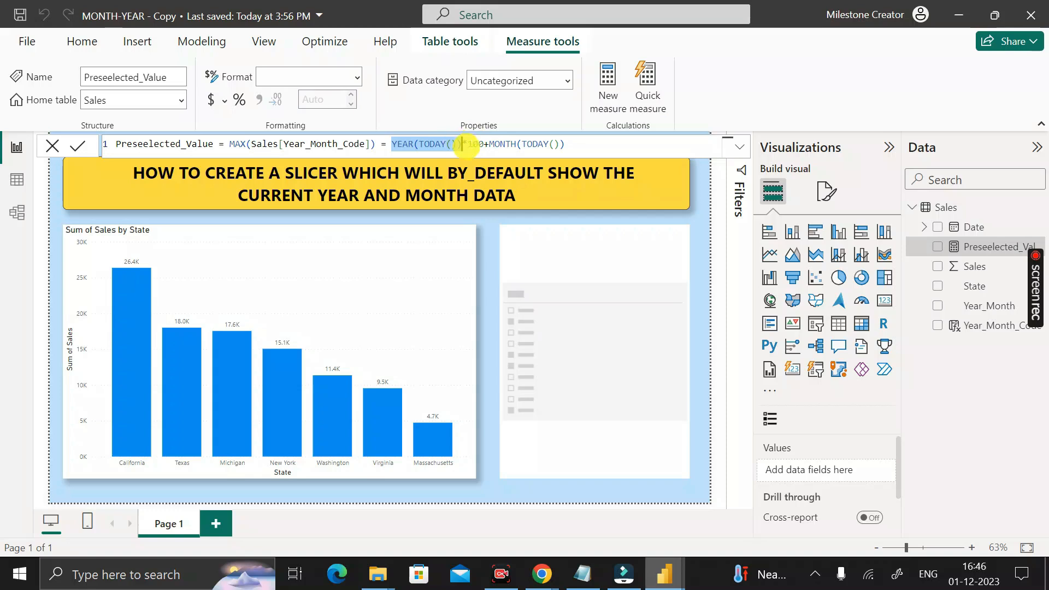
pyautogui.moveTo(484, 144); pyautogui.dragTo(391, 144)
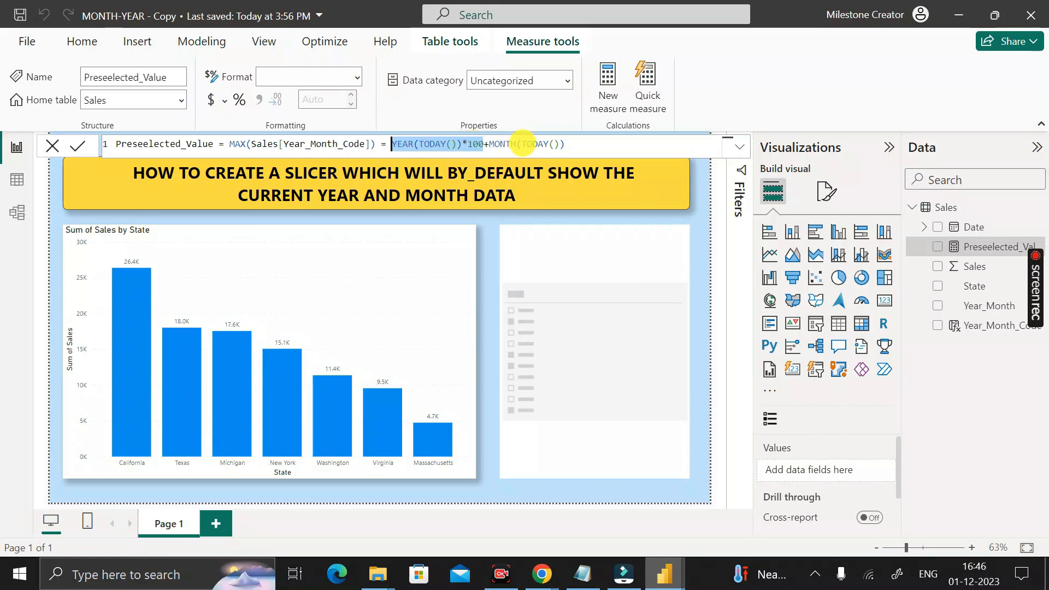
pyautogui.moveTo(490, 144); pyautogui.dragTo(560, 145)
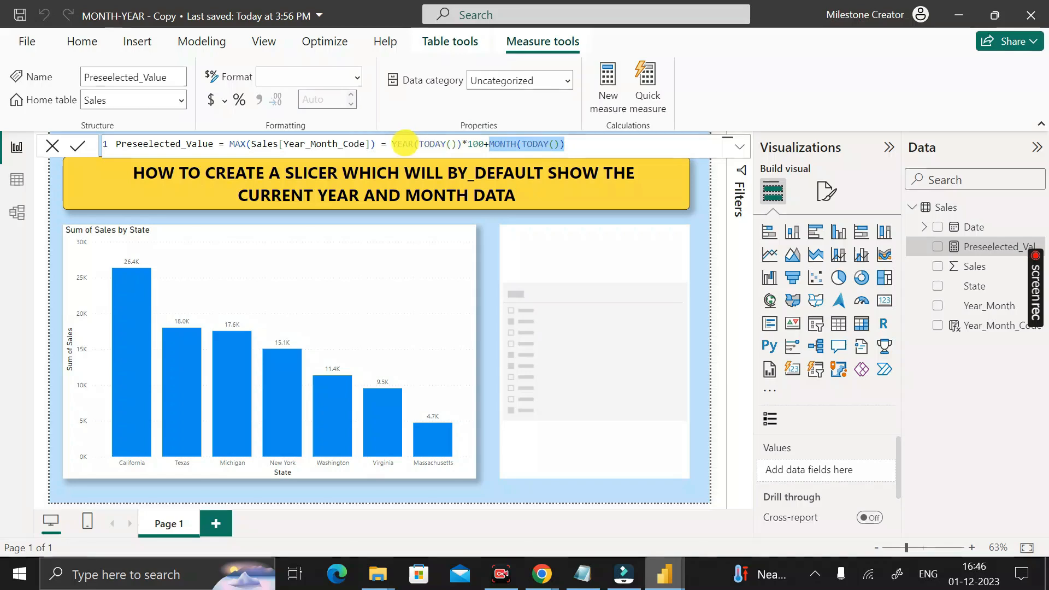
pyautogui.click(394, 144)
pyautogui.moveTo(395, 144); pyautogui.dragTo(560, 145)
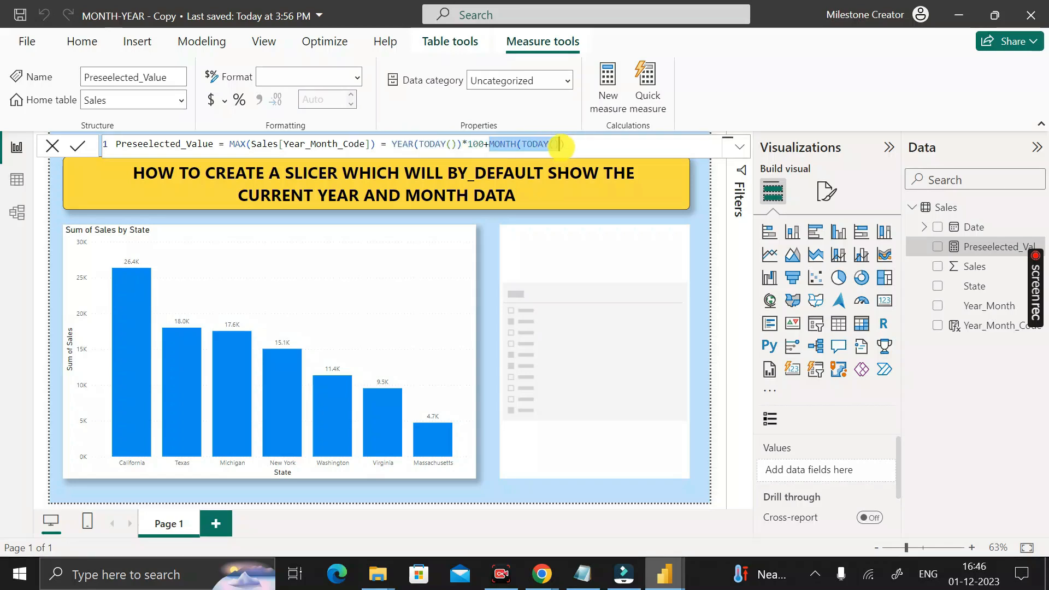
# Commit the Preseelected_Value measure's formula and leave the formula editor.
pyautogui.click(564, 145)
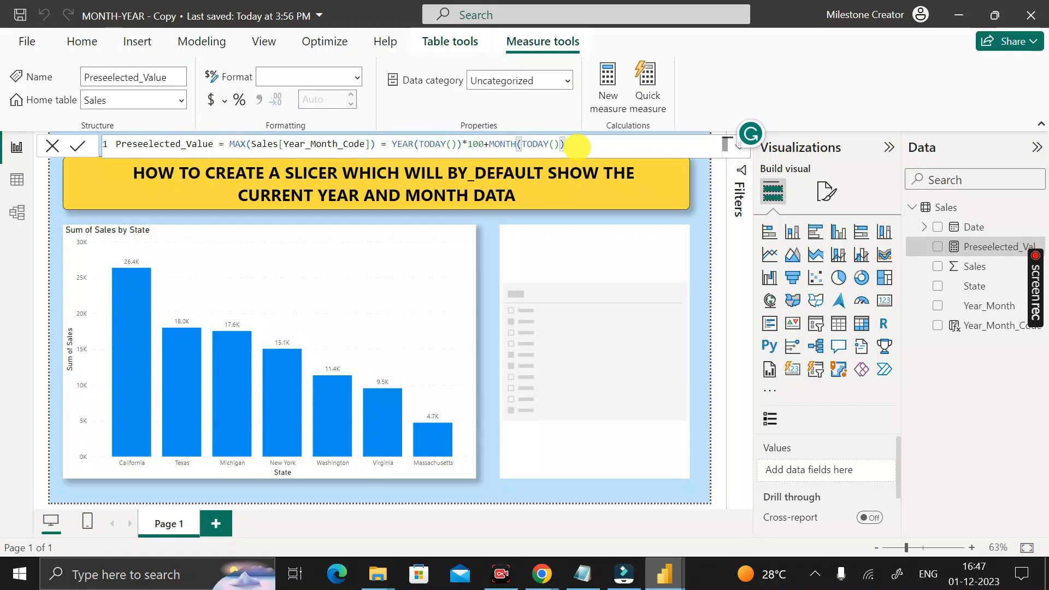
pyautogui.press('Return')
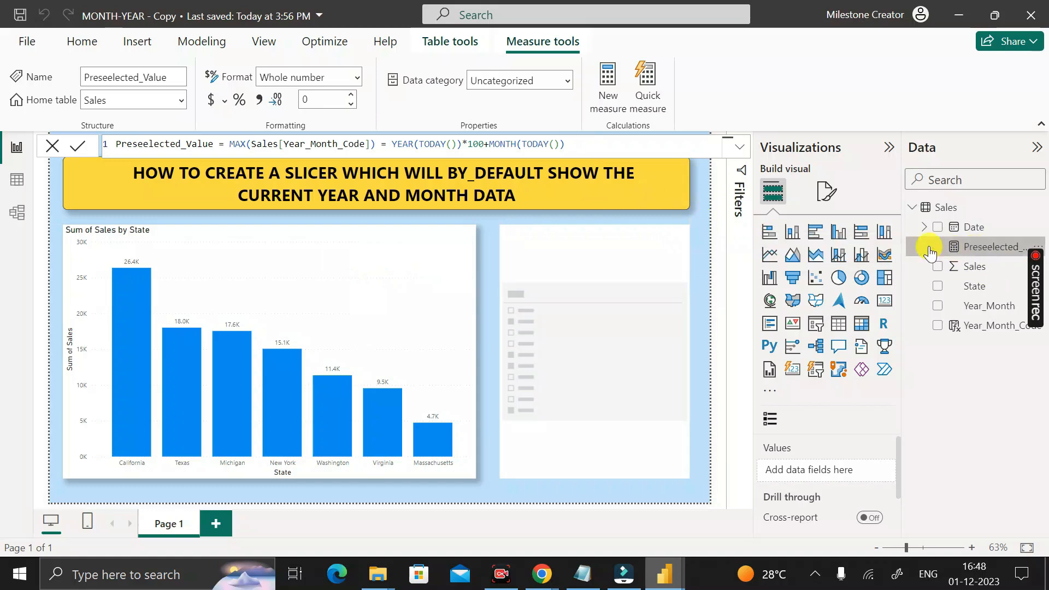
pyautogui.click(702, 205)
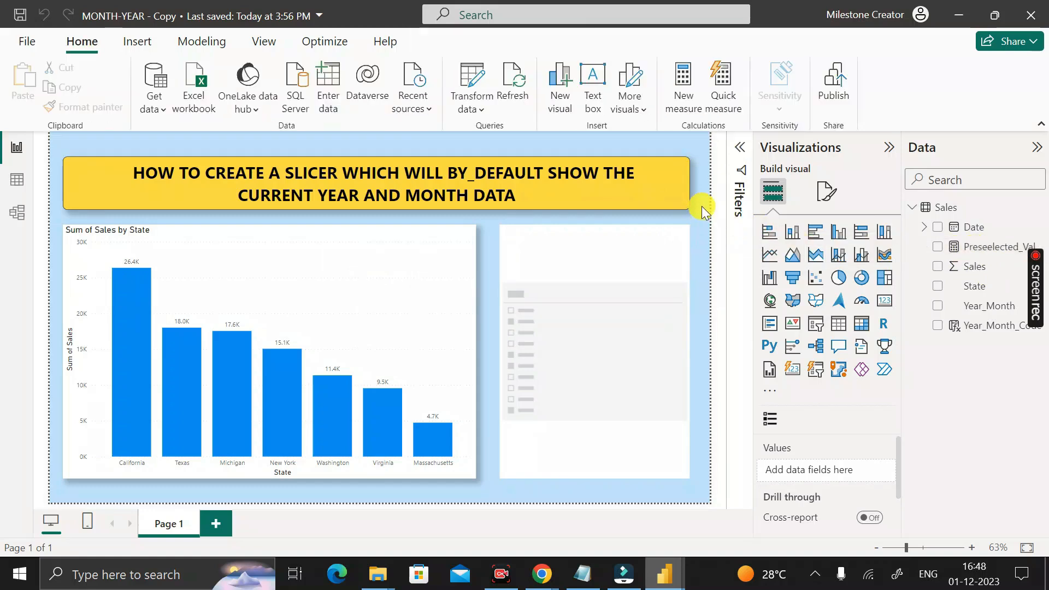
# Assign Year_Month to the empty slicer's Fields and the Preseelected_Value measure to its Pre Selection.
pyautogui.click(674, 449)
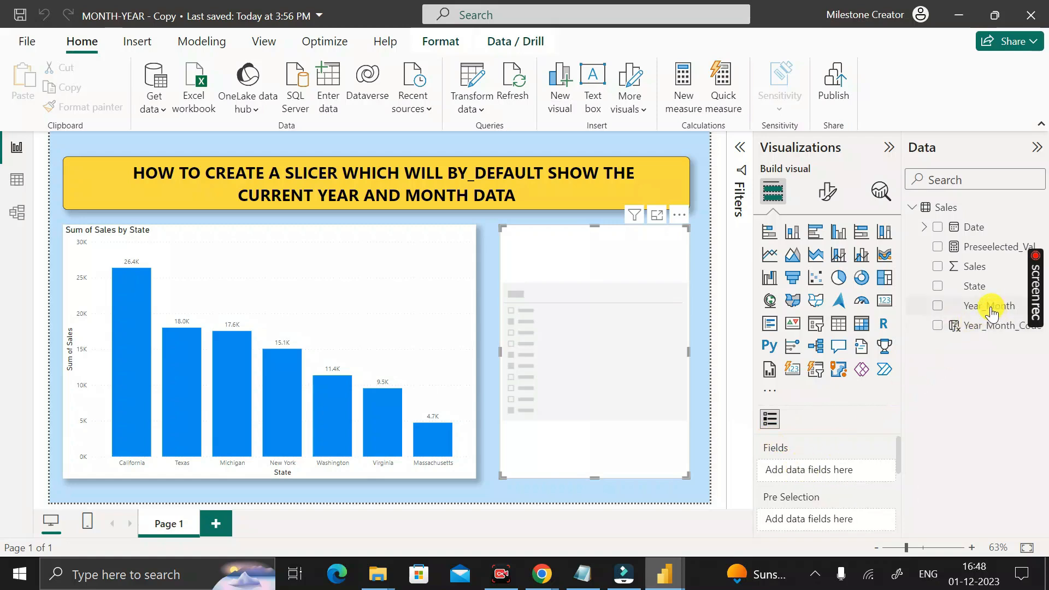
pyautogui.moveTo(992, 312); pyautogui.dragTo(841, 473)
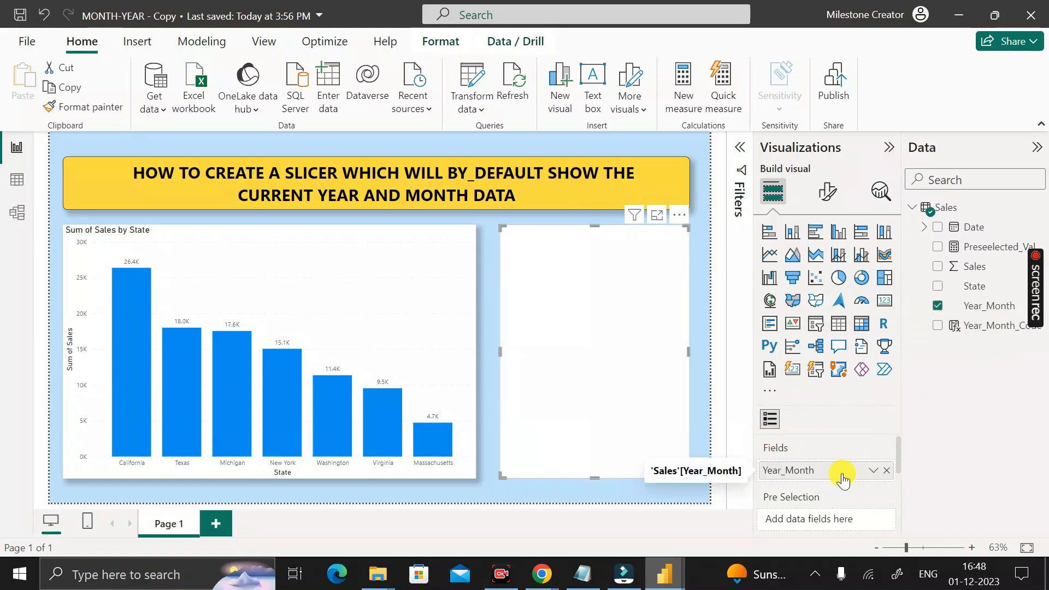
pyautogui.scroll(-1, 842, 474)
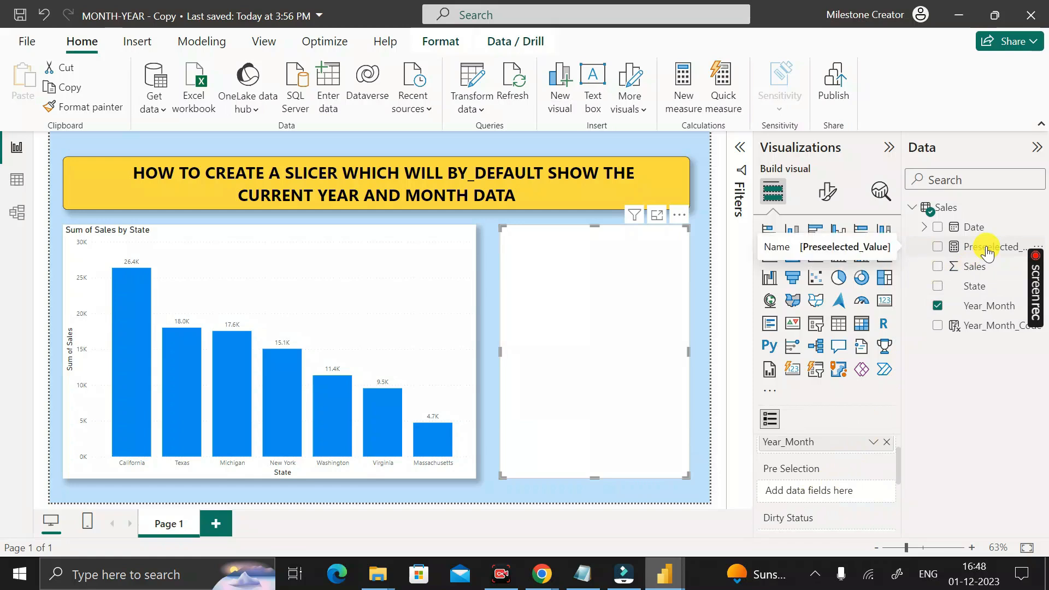
pyautogui.moveTo(987, 252); pyautogui.dragTo(840, 494)
pyautogui.scroll(-1, 841, 492)
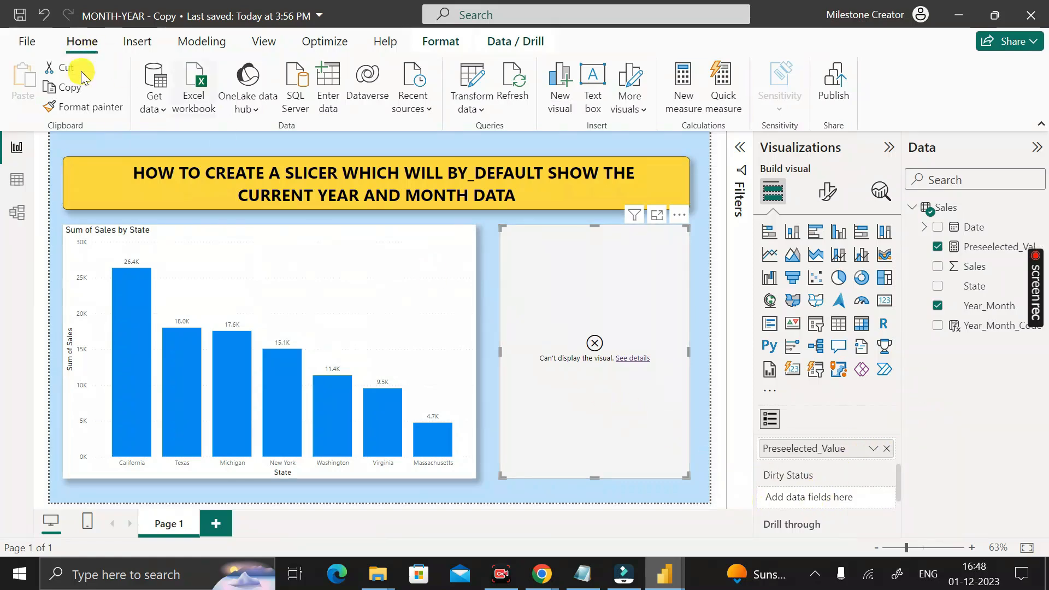
# Create and load a manually entered table named Status with one column, Flag, holding the values True and False.
pyautogui.click(328, 82)
pyautogui.moveTo(255, 474); pyautogui.dragTo(221, 480)
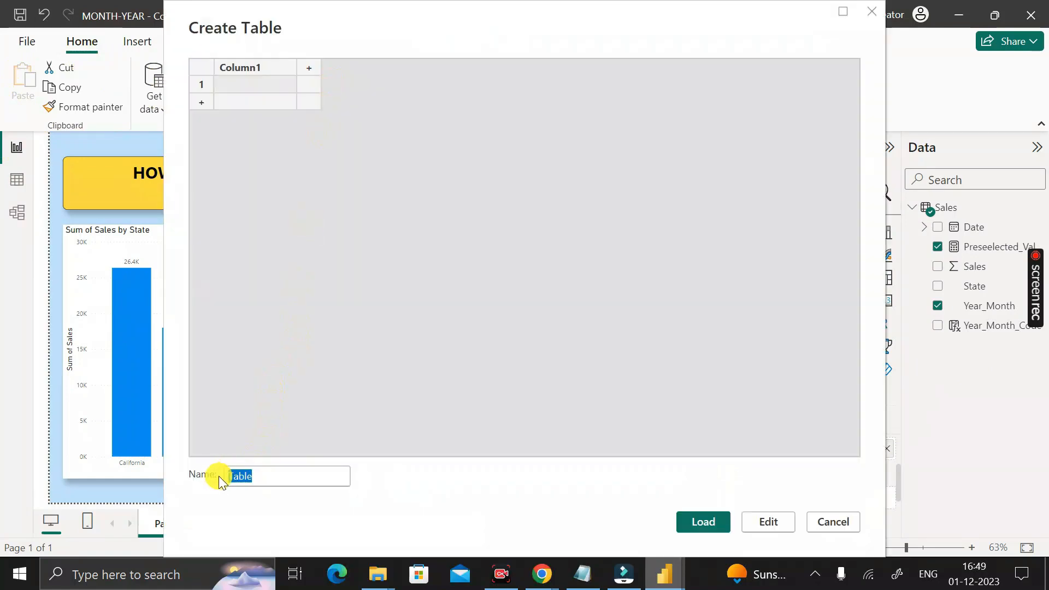
pyautogui.write('Status')
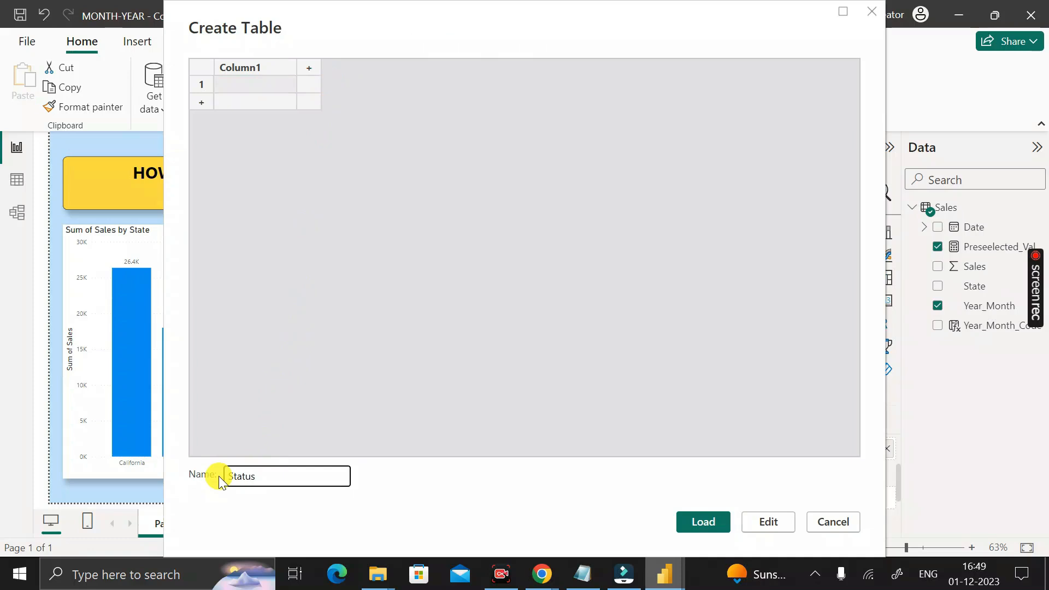
pyautogui.doubleClick(245, 67)
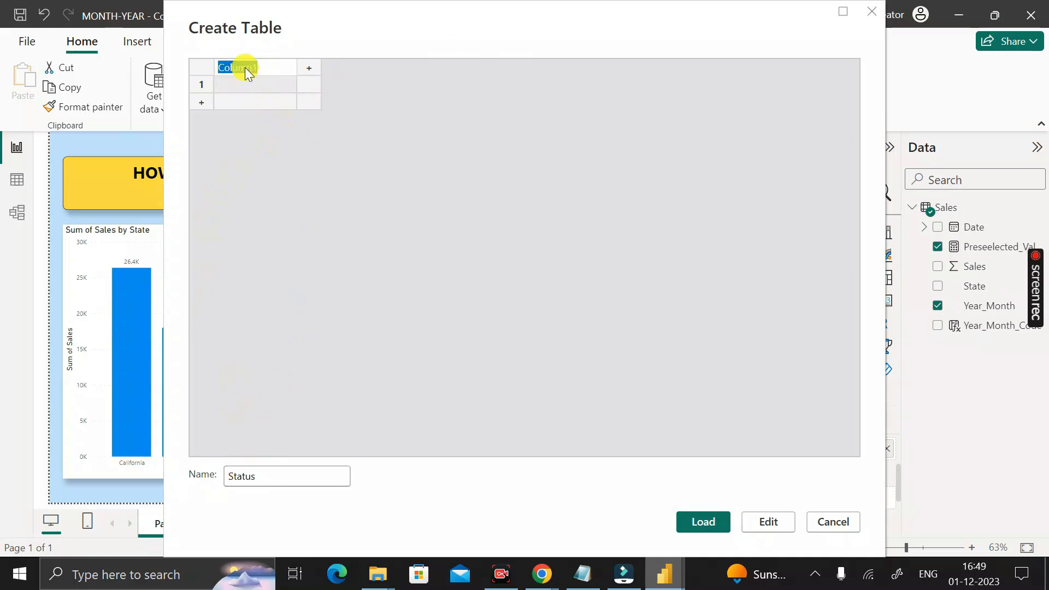
pyautogui.write('Flag')
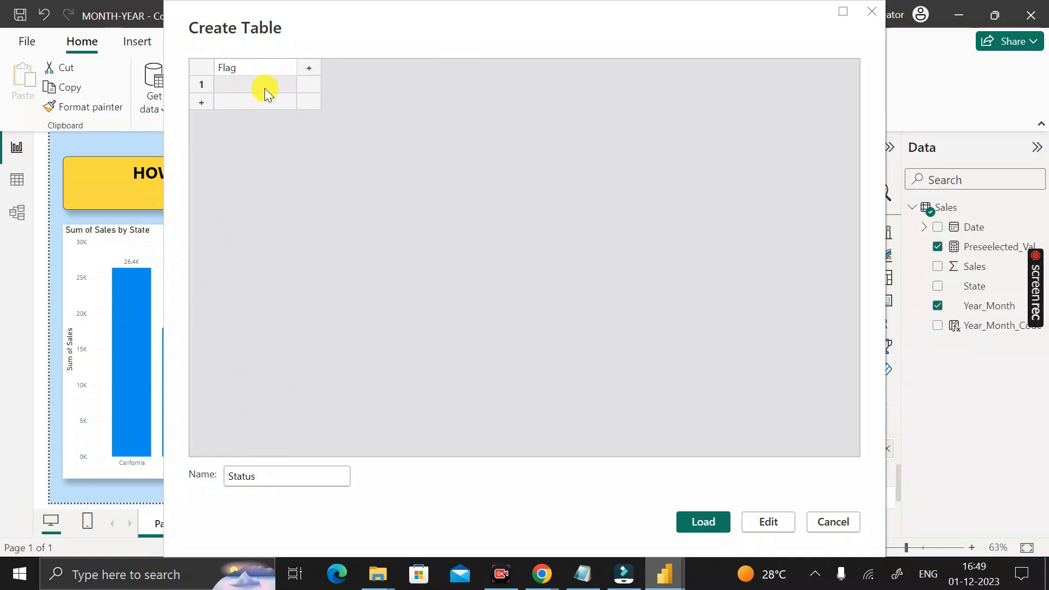
pyautogui.click(265, 87)
pyautogui.write('True')
pyautogui.click(264, 100)
pyautogui.write('False')
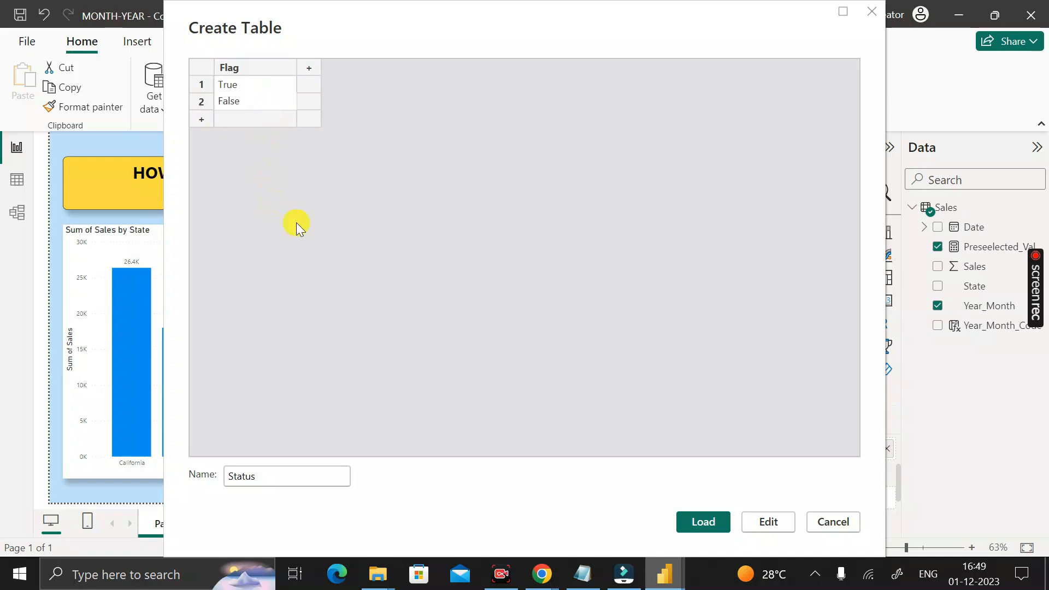
pyautogui.click(700, 519)
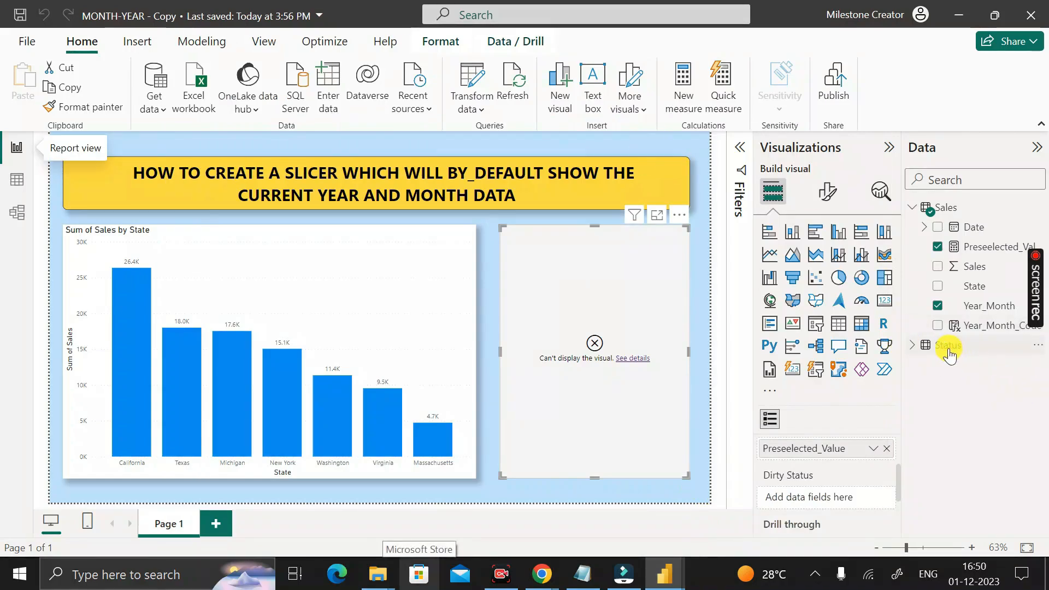
# Assign the Status table's Flag field to the slicer's Dirty Status and review the visual's error details.
pyautogui.click(913, 345)
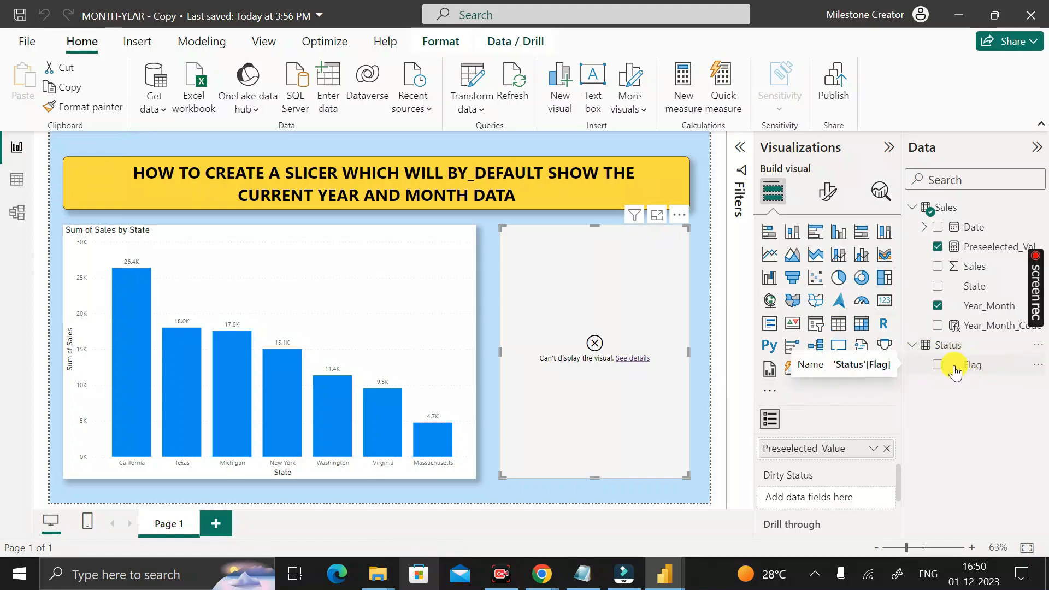
pyautogui.click(676, 401)
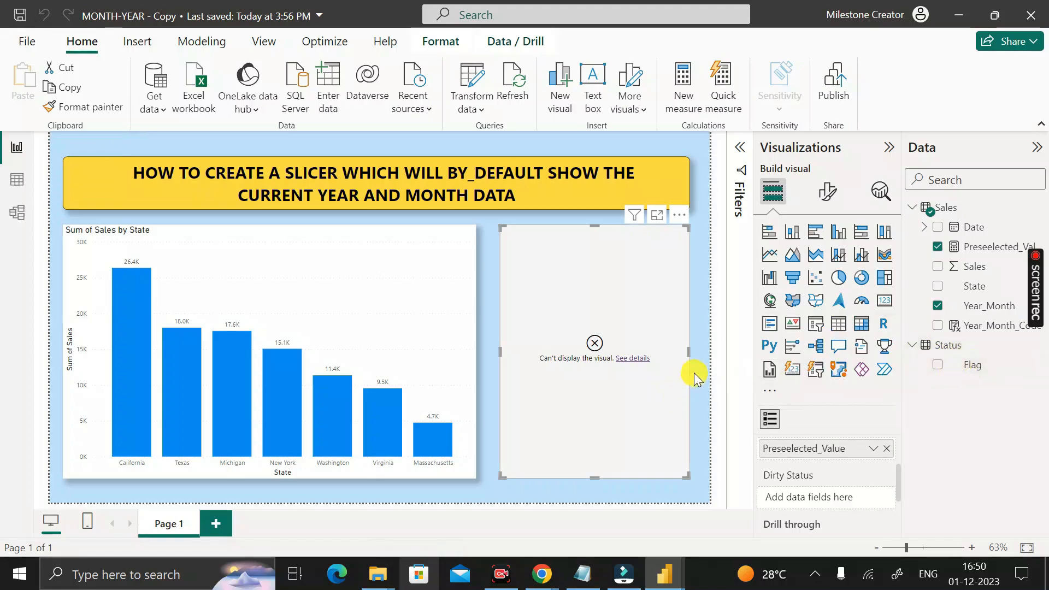
pyautogui.scroll(-2, 807, 458)
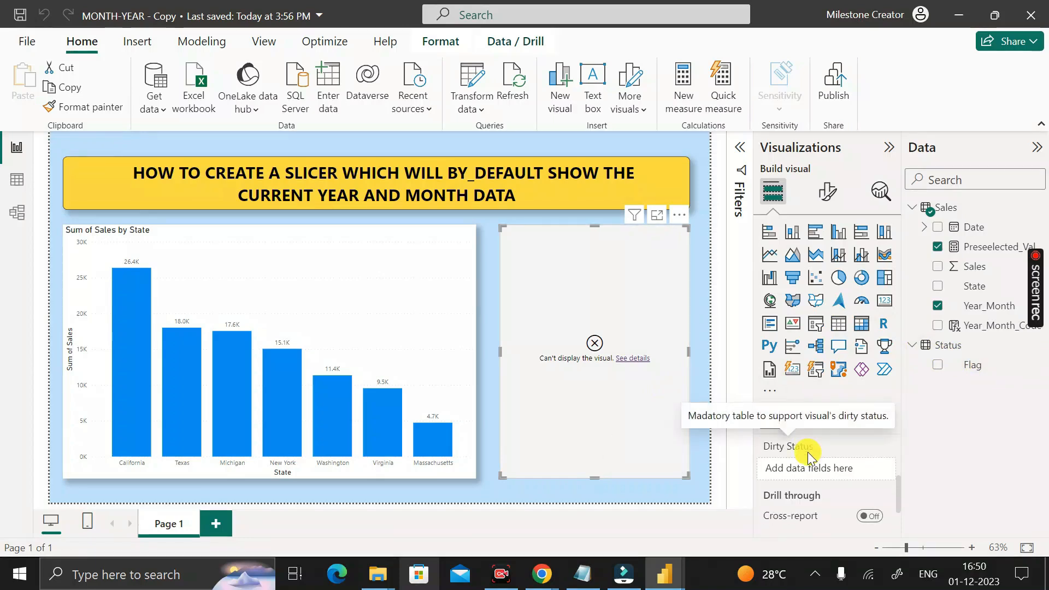
pyautogui.scroll(1, 798, 464)
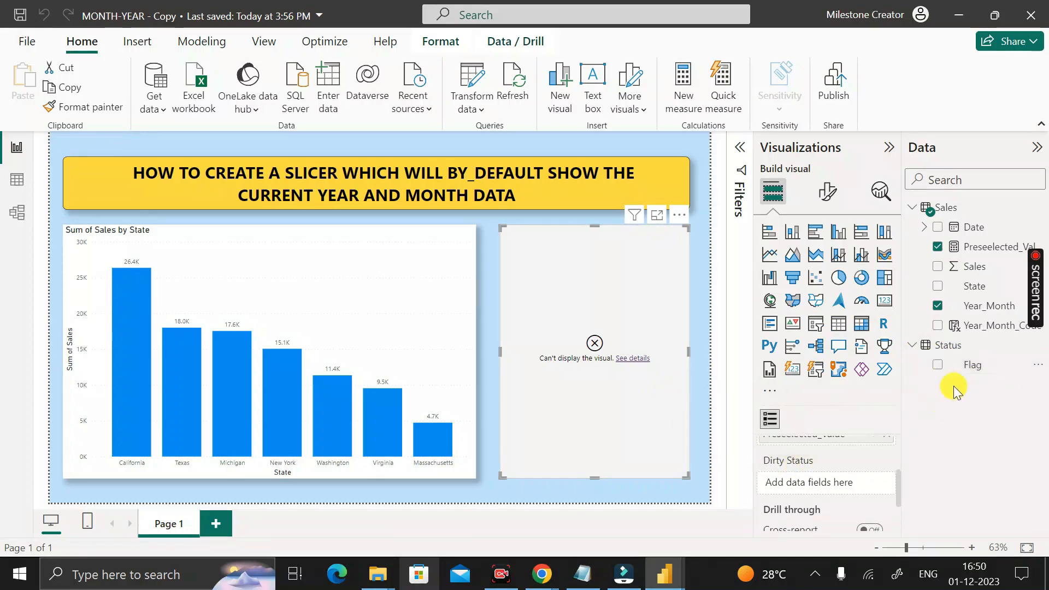
pyautogui.click(975, 363)
pyautogui.moveTo(976, 369); pyautogui.dragTo(827, 480)
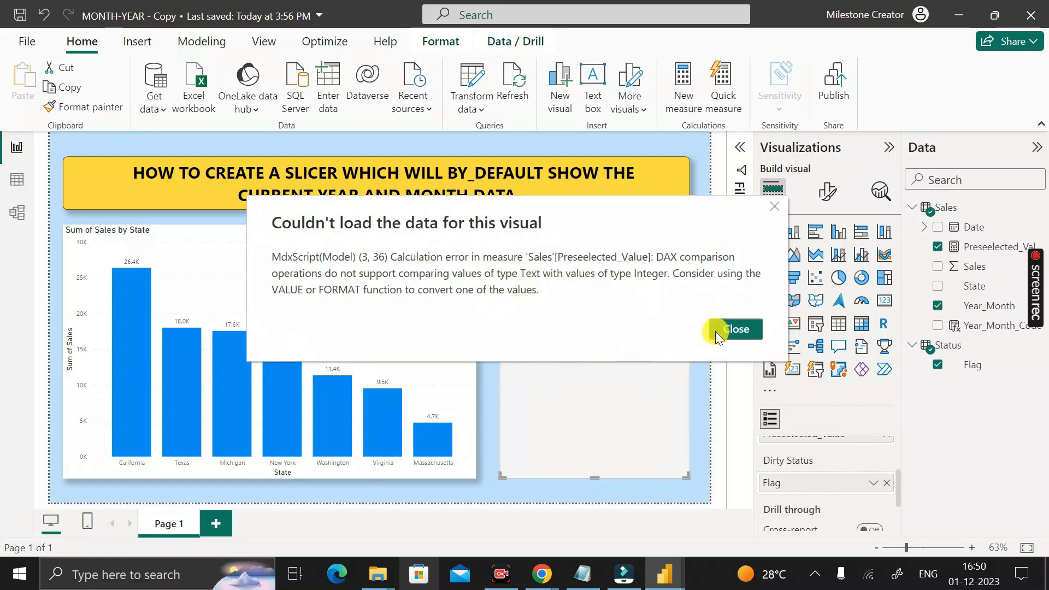
pyautogui.click(733, 330)
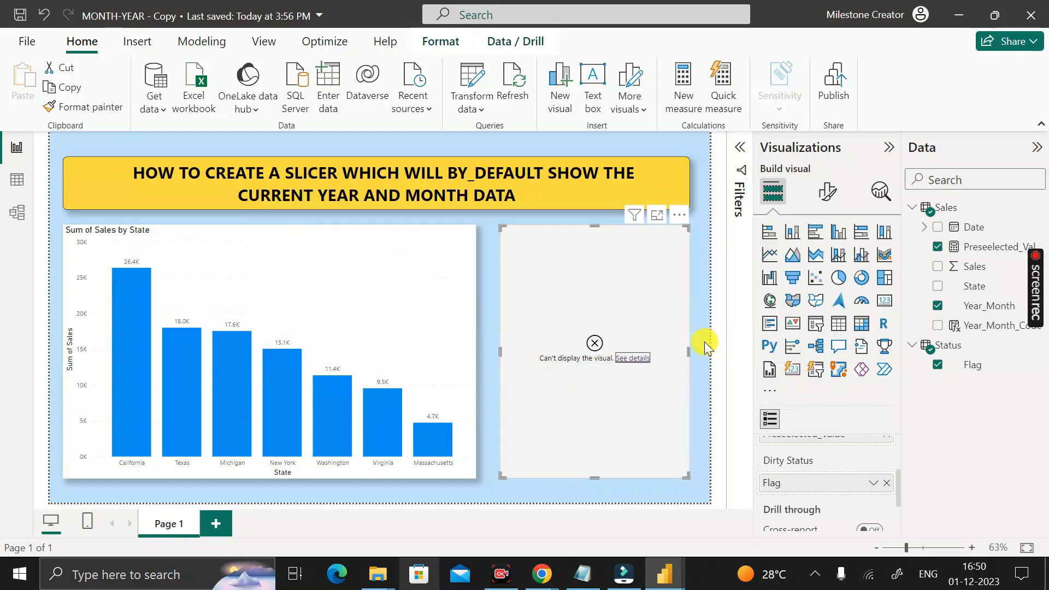
# Change the Year_Month_Code column's data type to Whole number and check the slicer's default selection against today's date.
pyautogui.click(996, 309)
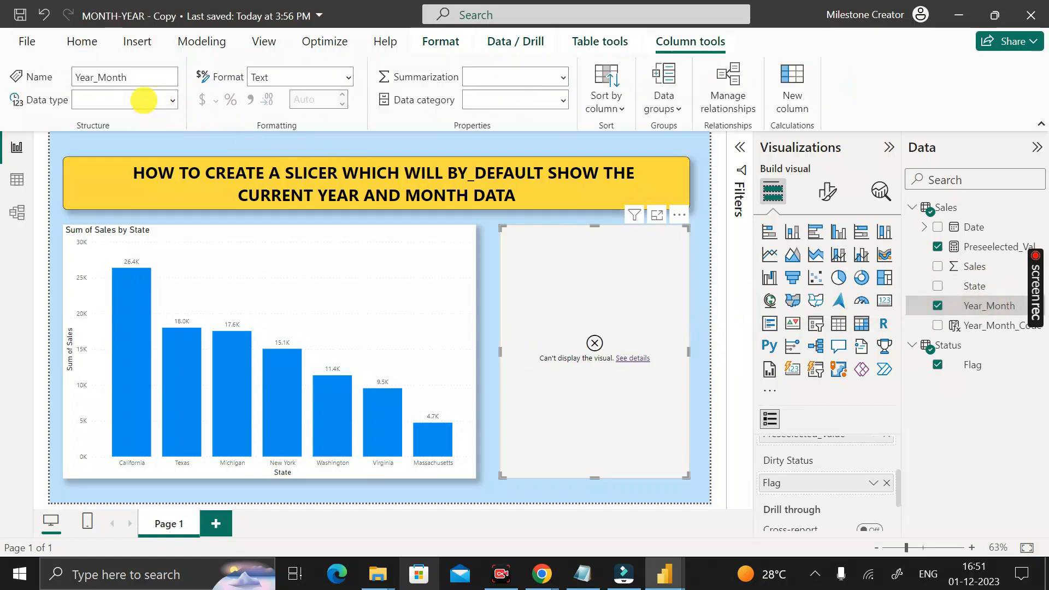
pyautogui.click(983, 328)
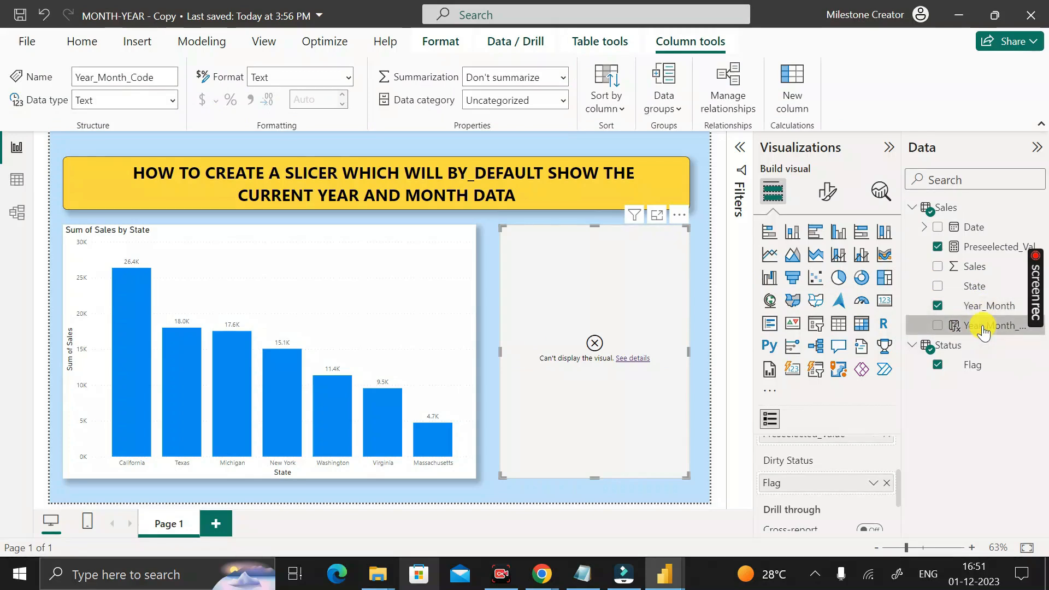
pyautogui.click(173, 99)
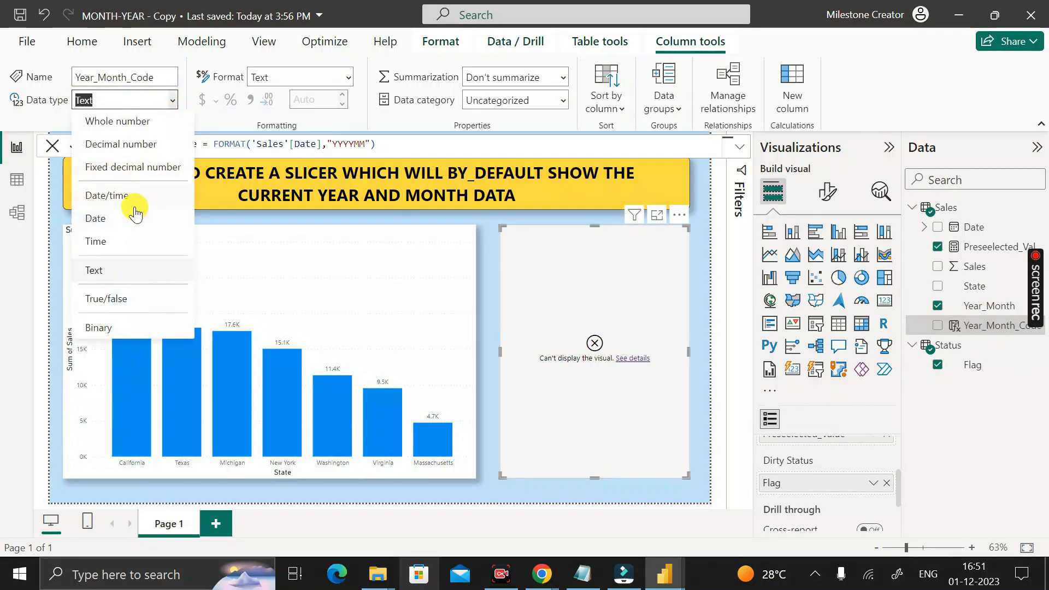
pyautogui.click(132, 121)
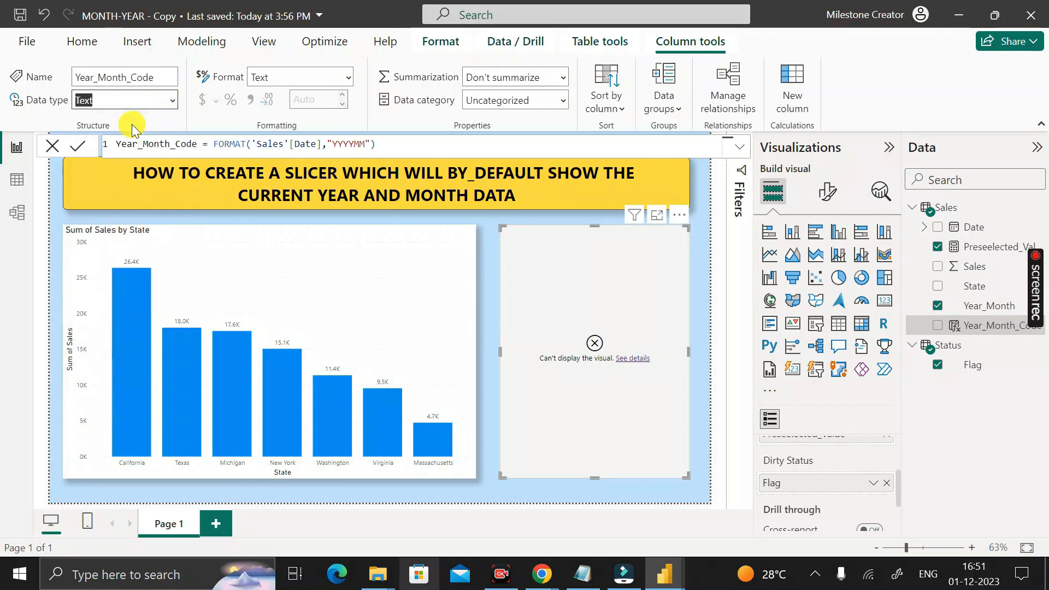
pyautogui.click(618, 356)
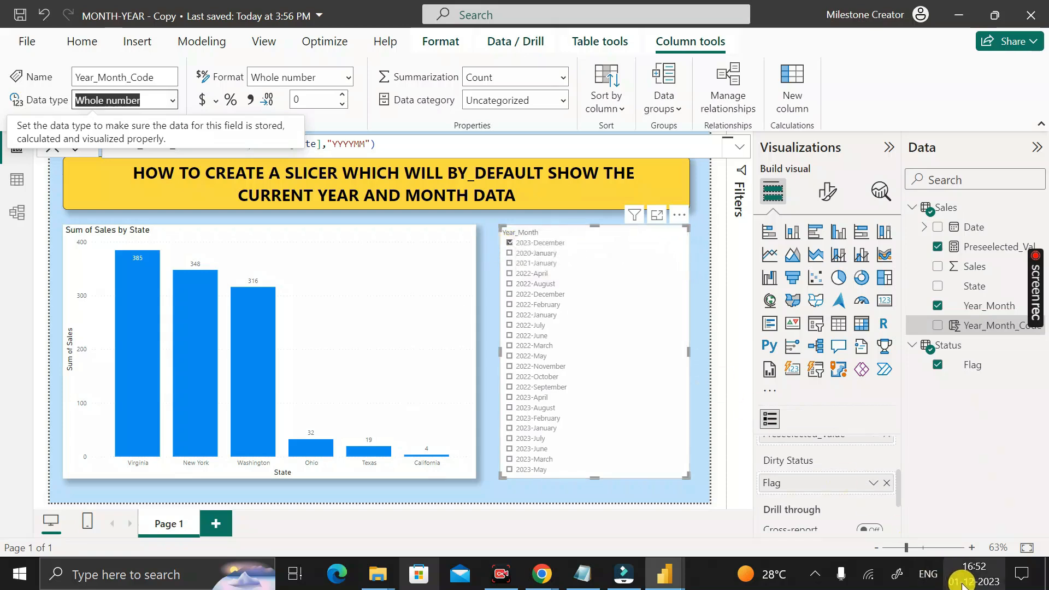
pyautogui.moveTo(967, 584)
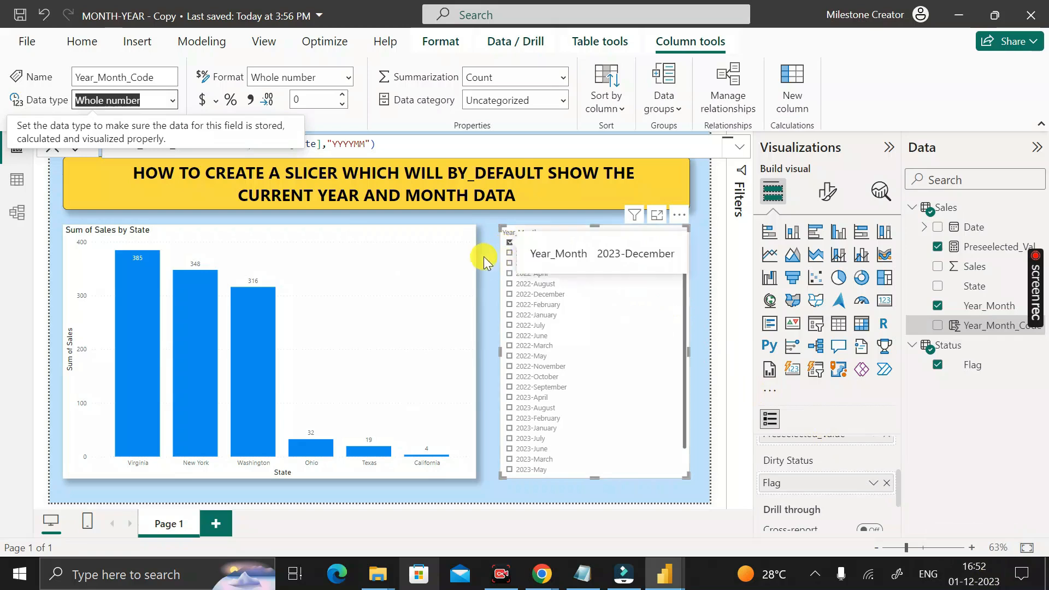
pyautogui.click(509, 244)
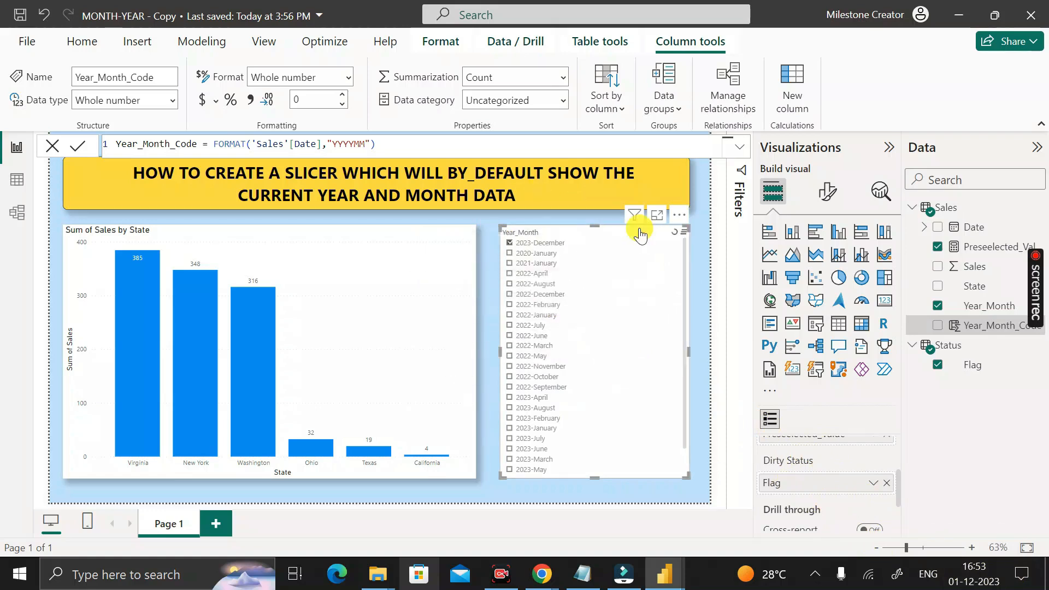
# Show the Year_Month slicer as a Dropdown and shrink its frame to a compact height.
pyautogui.click(828, 192)
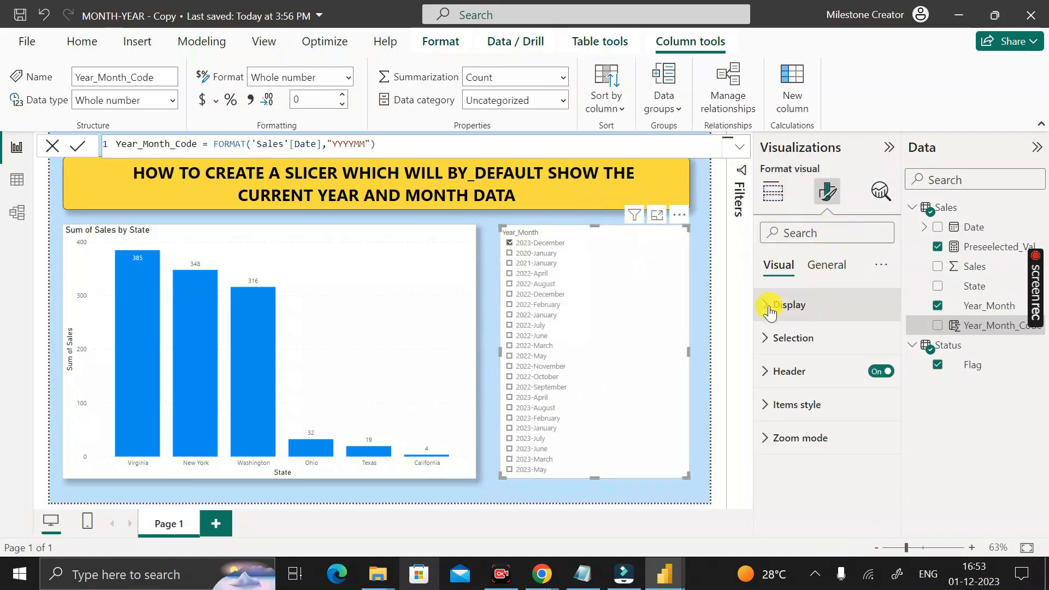
pyautogui.click(768, 305)
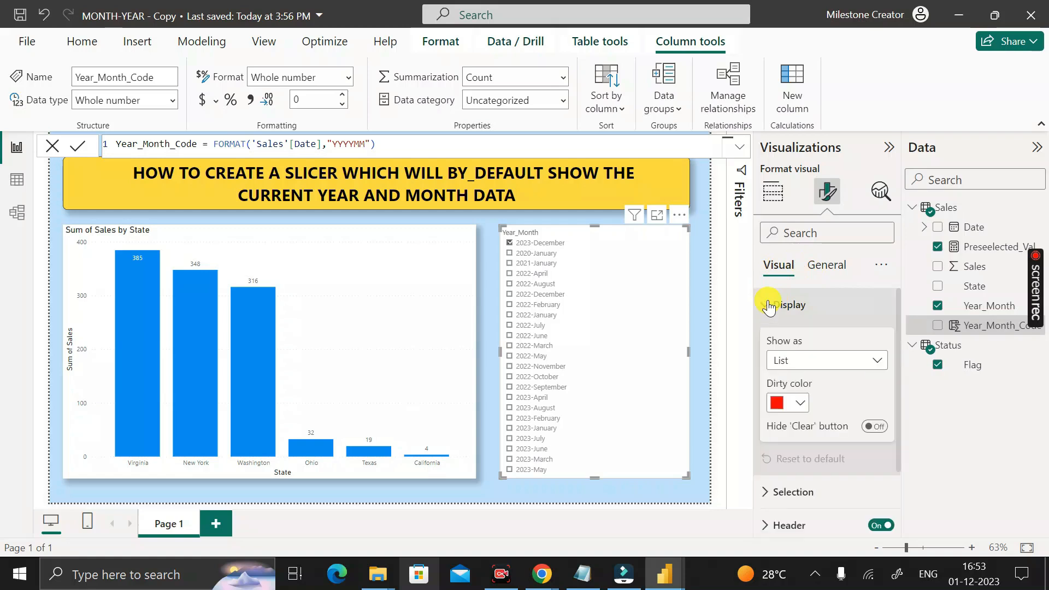
pyautogui.click(876, 363)
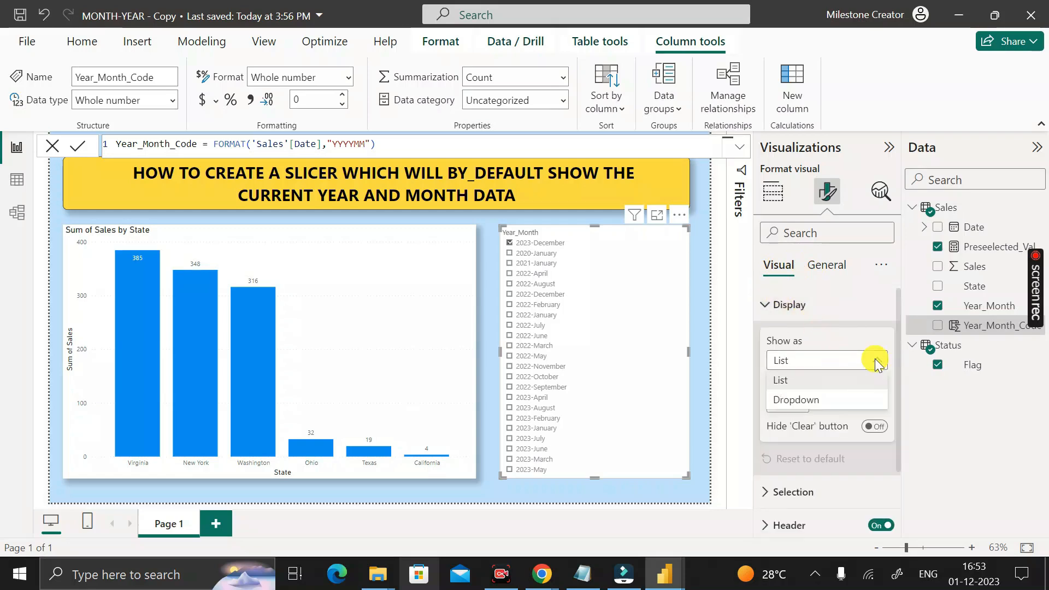
pyautogui.click(823, 387)
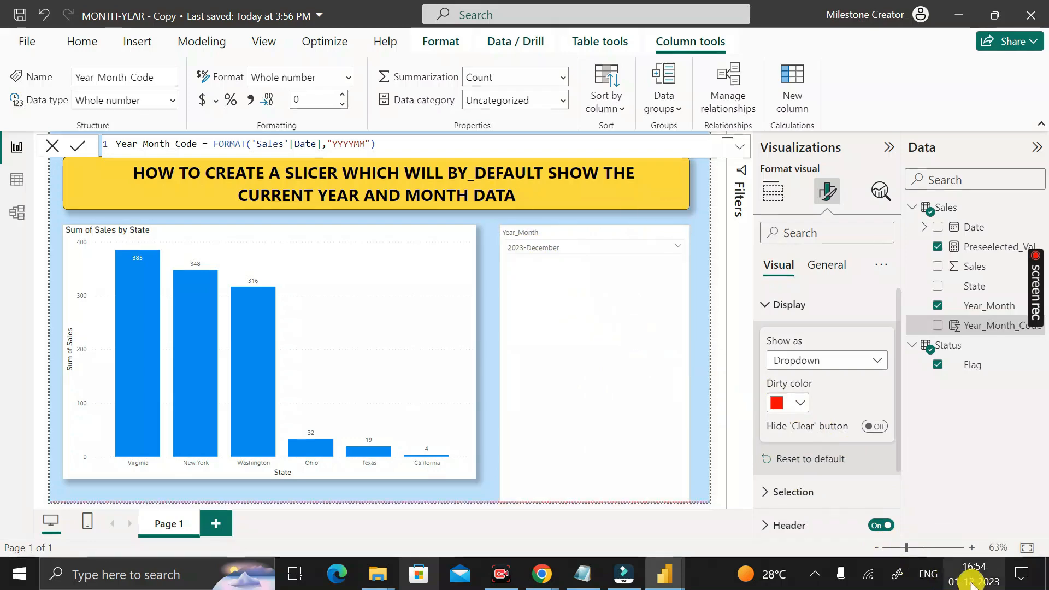
pyautogui.moveTo(686, 476); pyautogui.dragTo(684, 267)
pyautogui.click(591, 293)
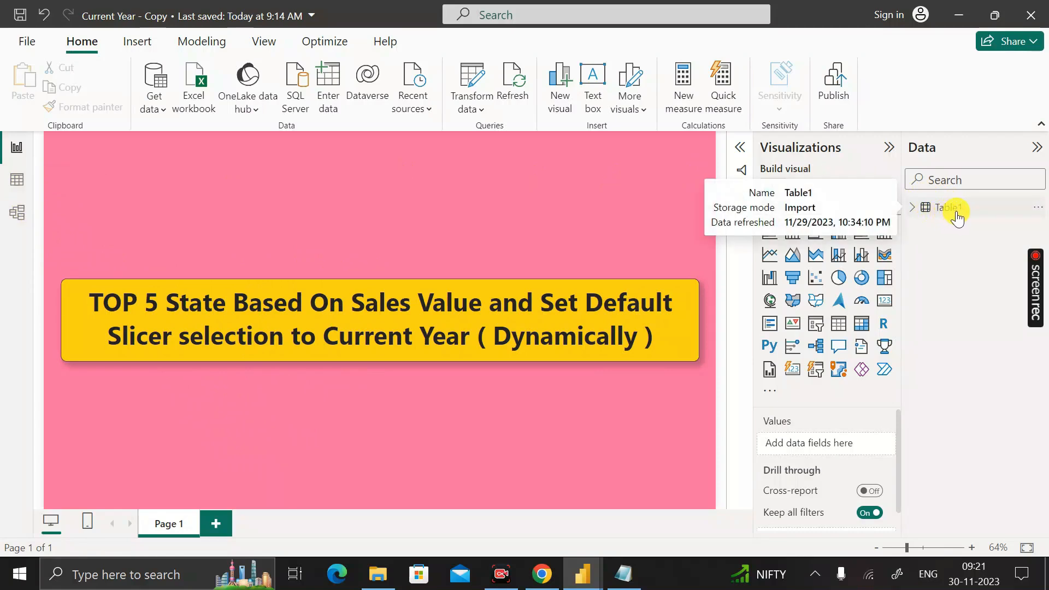
# Examine Table1's Date, State and Sales rows in the Current Year - Copy file and return to the report.
pyautogui.click(17, 180)
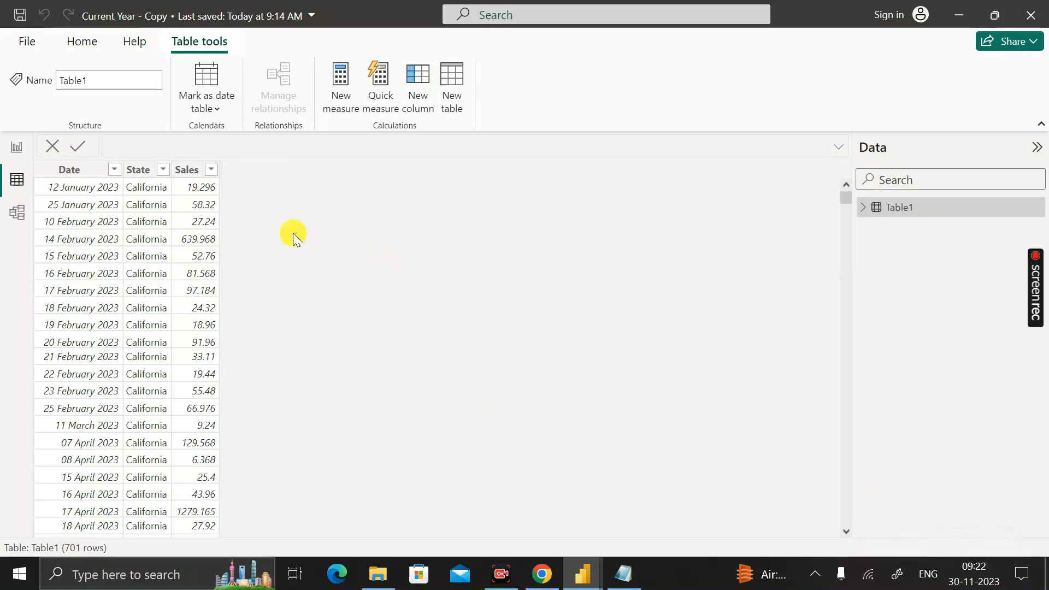
pyautogui.click(15, 147)
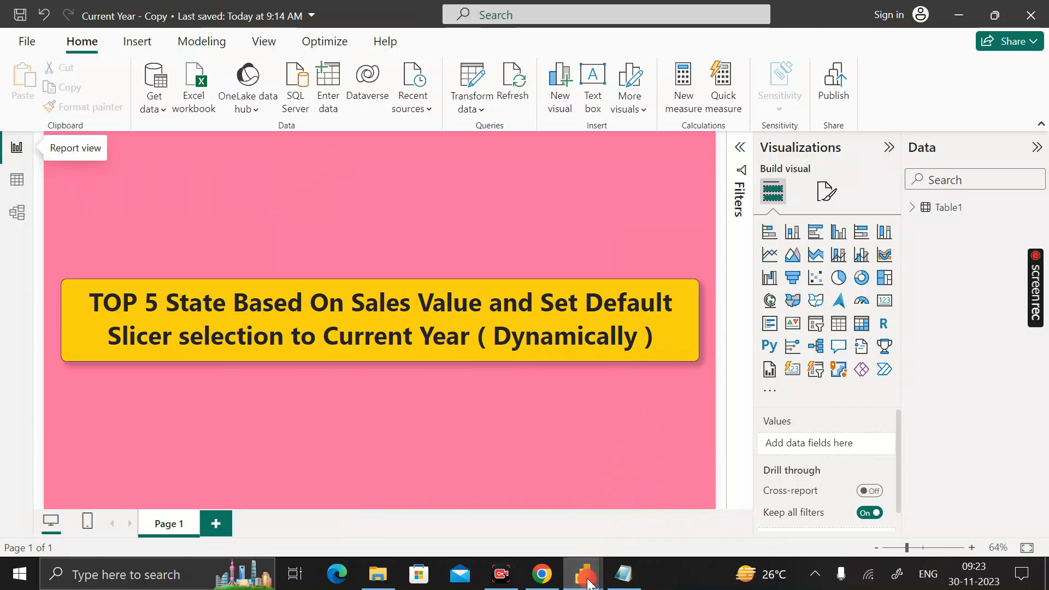
# Switch to the finished Current Year report and toggle Current Year in the Custom list slicer to check the chart's response.
pyautogui.moveTo(590, 570)
pyautogui.click(507, 510)
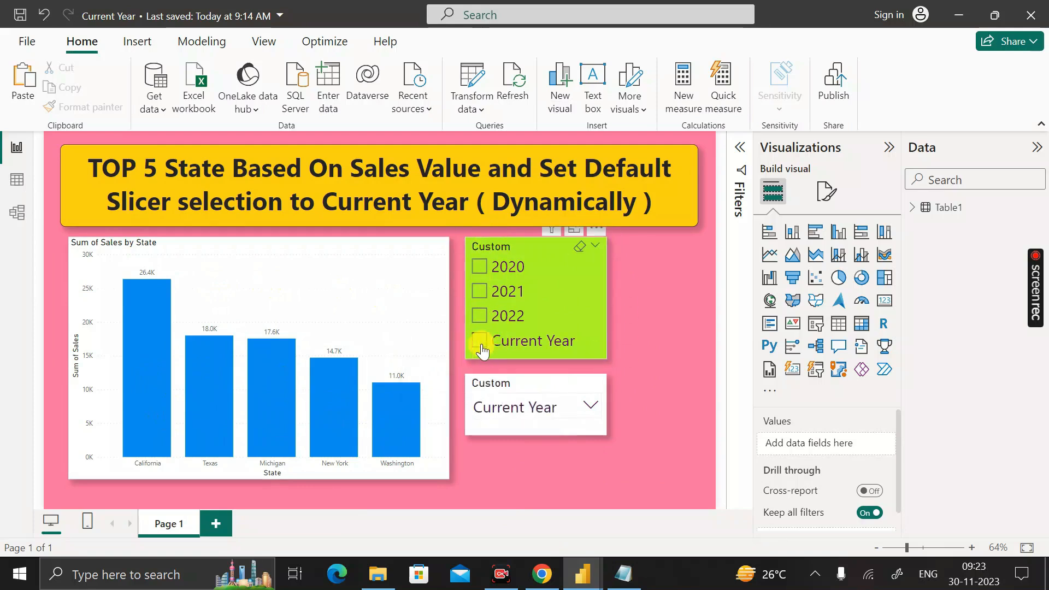
pyautogui.click(539, 343)
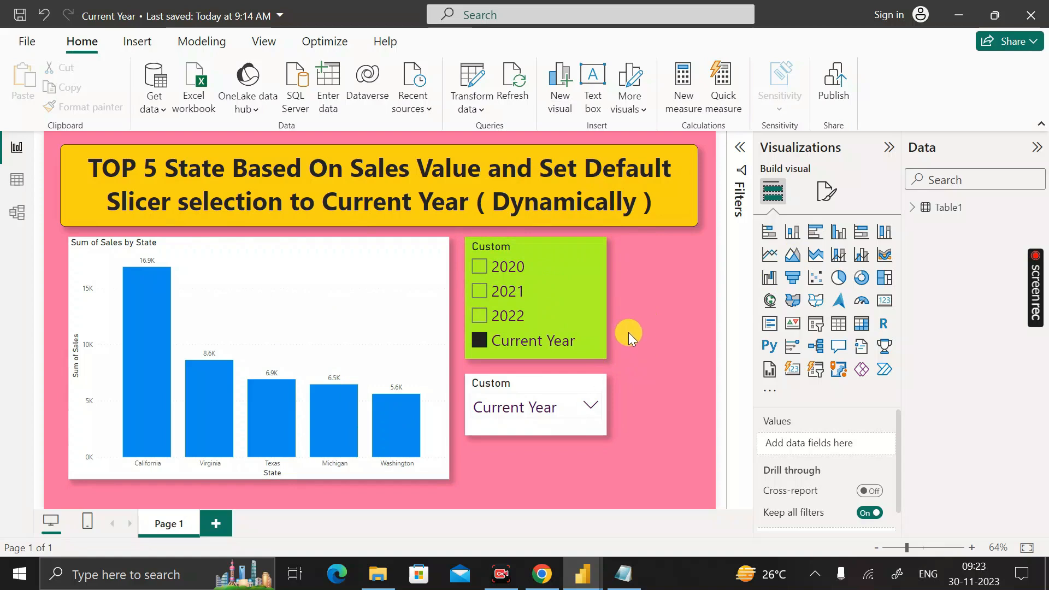
pyautogui.click(479, 343)
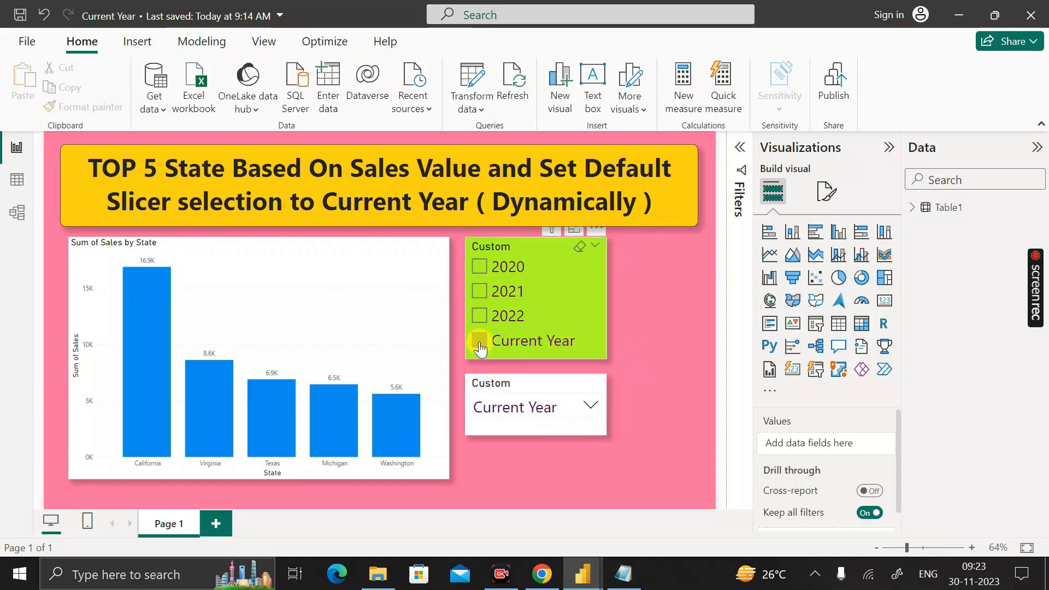
pyautogui.click(479, 343)
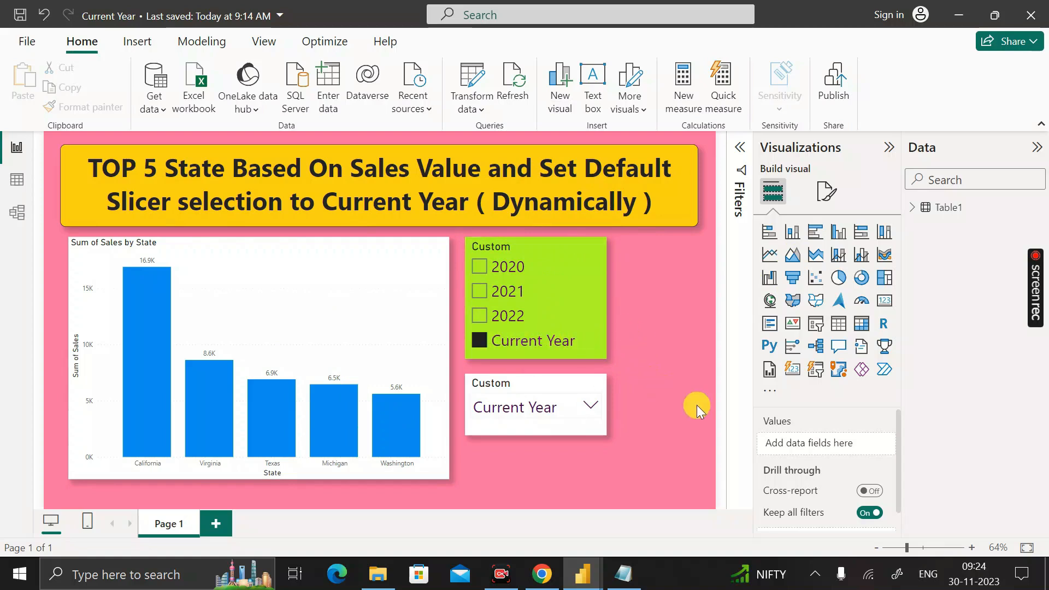
pyautogui.moveTo(964, 574)
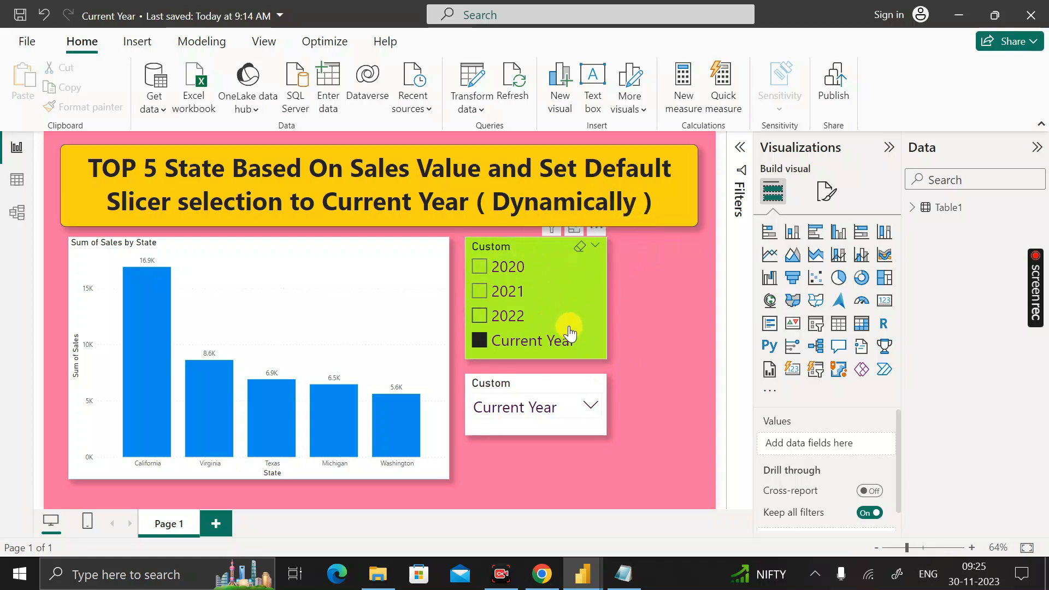
pyautogui.click(480, 341)
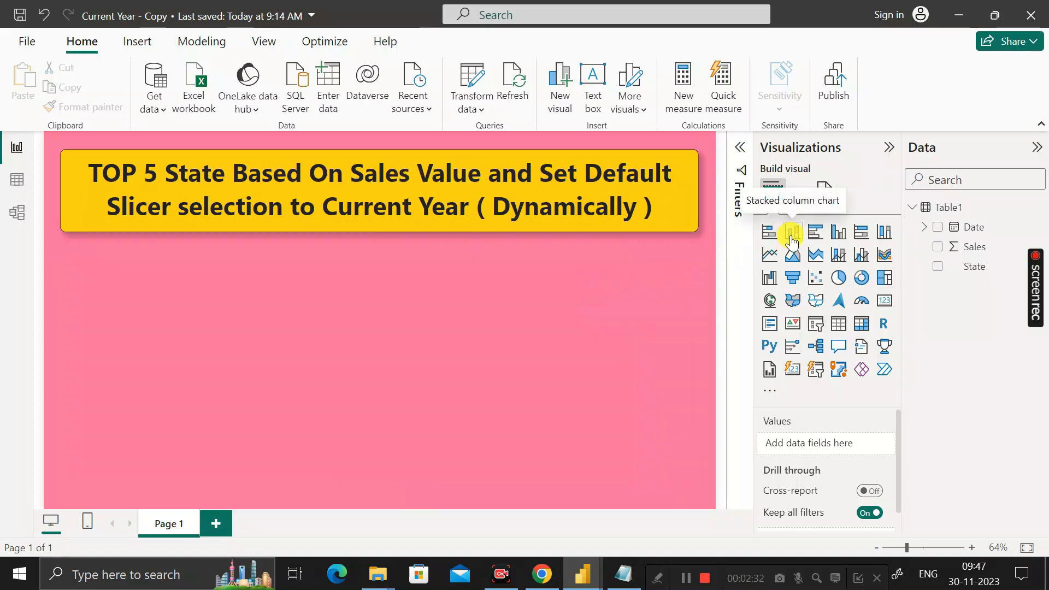
# Add a stacked column chart to the Current Year - Copy report with State on the X-axis and Sales on the Y-axis.
pyautogui.click(791, 239)
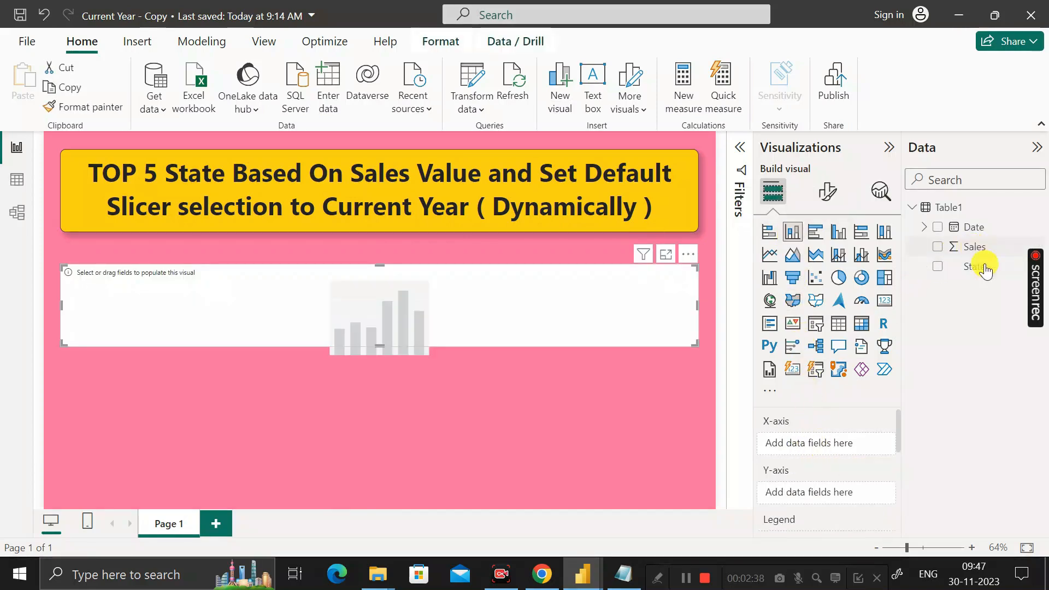
pyautogui.moveTo(977, 273); pyautogui.dragTo(826, 443)
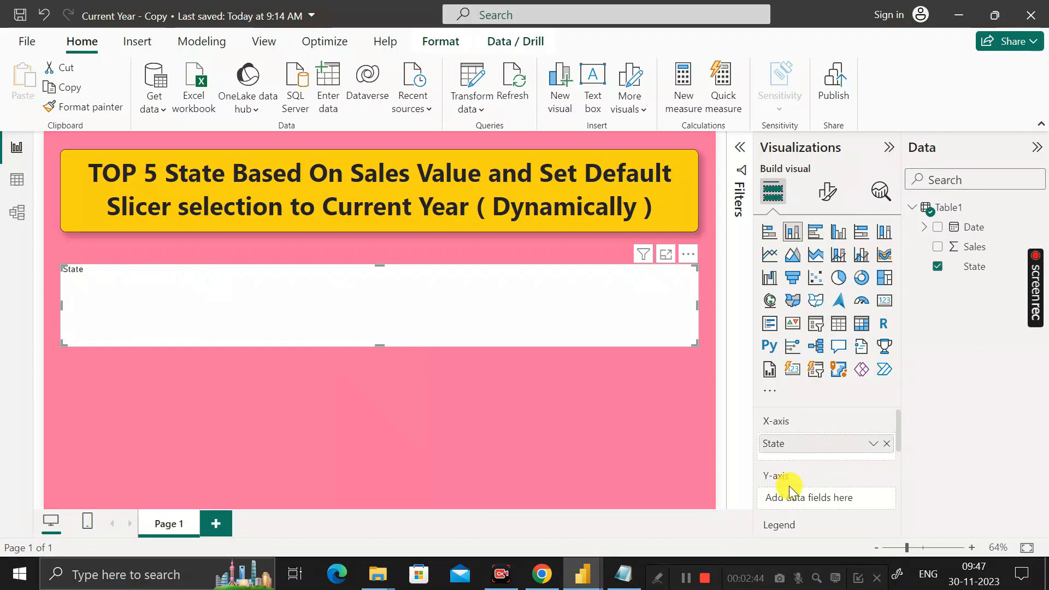
pyautogui.moveTo(970, 247); pyautogui.dragTo(822, 496)
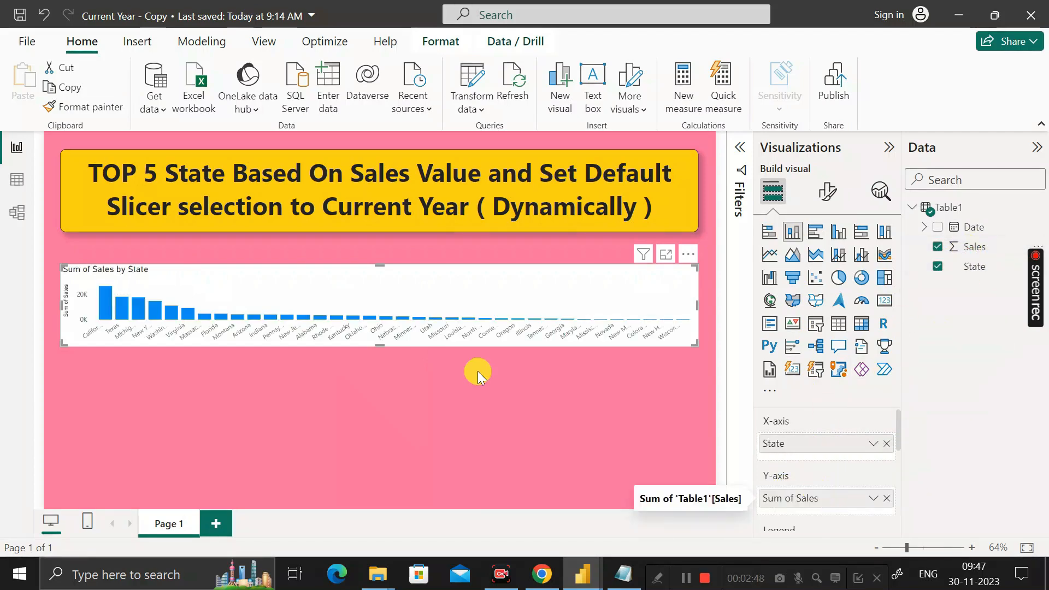
# Stretch the state sales chart down the page and apply a Top N filter on State showing the top 5 by Sum of Sales.
pyautogui.moveTo(389, 347); pyautogui.dragTo(359, 444)
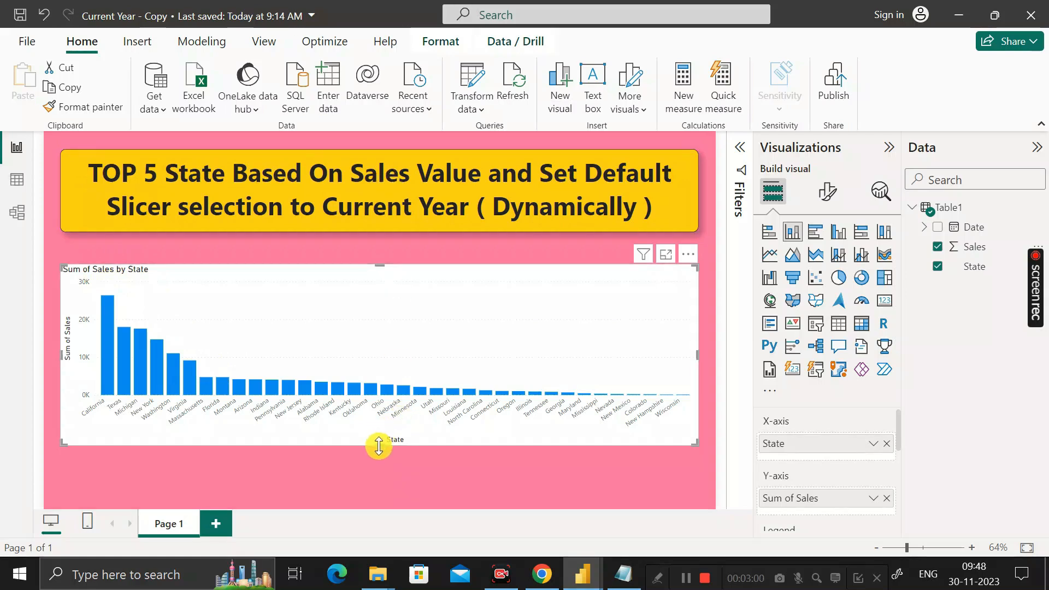
pyautogui.moveTo(380, 446); pyautogui.dragTo(381, 477)
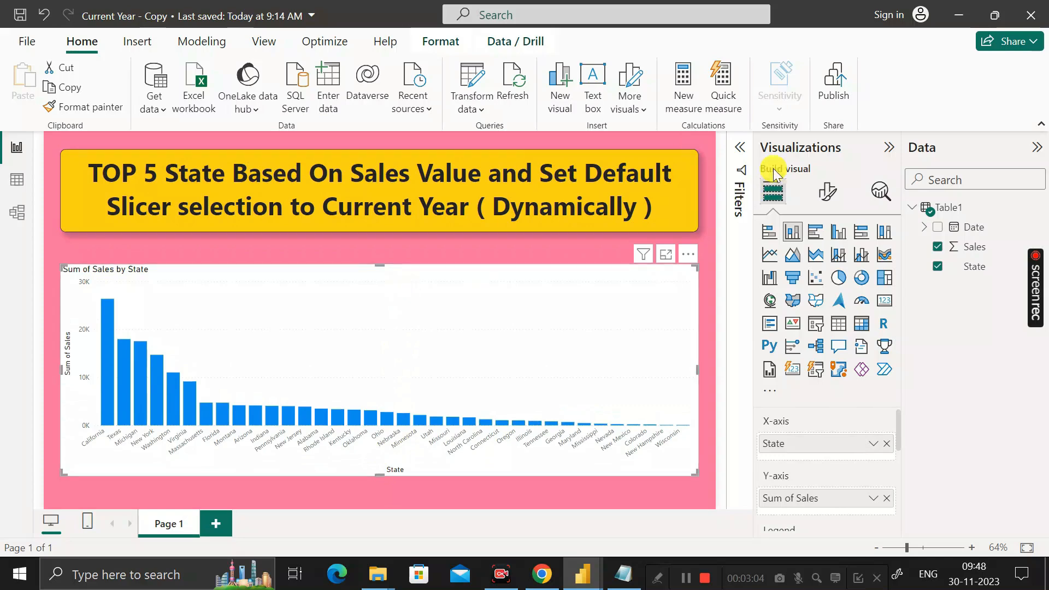
pyautogui.click(742, 152)
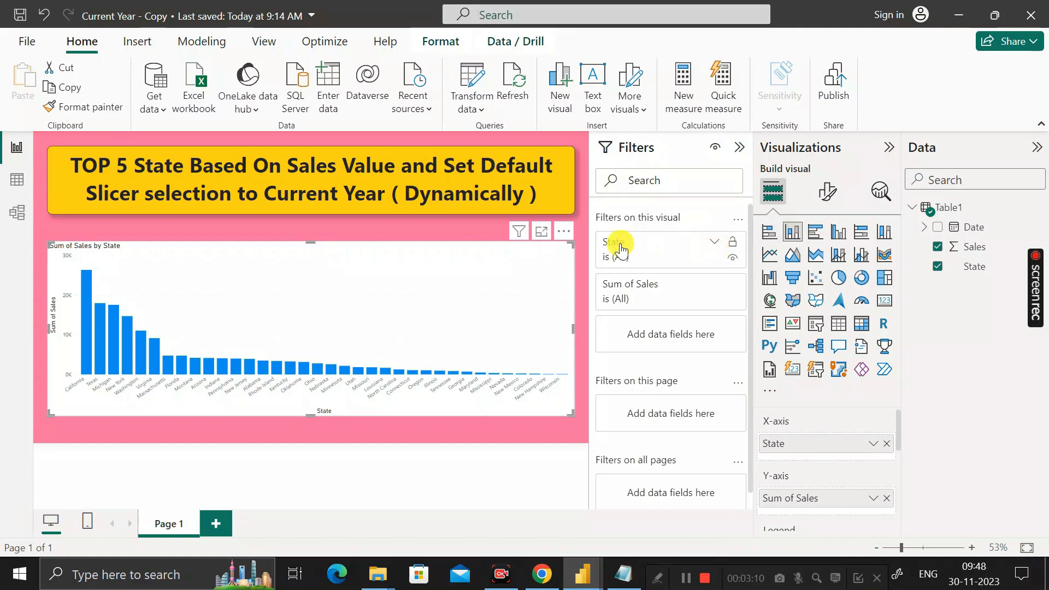
pyautogui.click(715, 243)
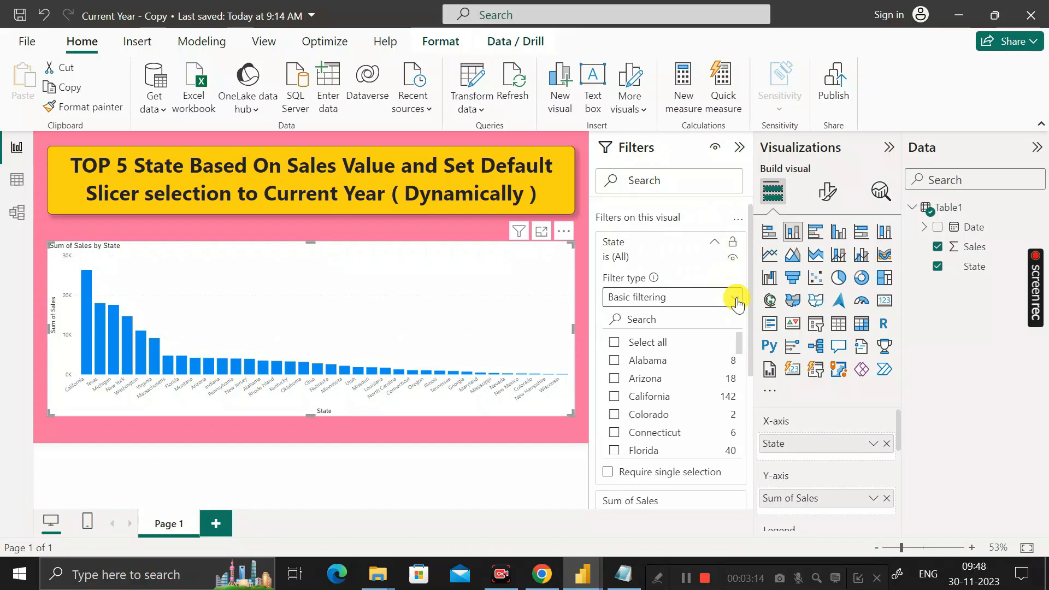
pyautogui.click(735, 299)
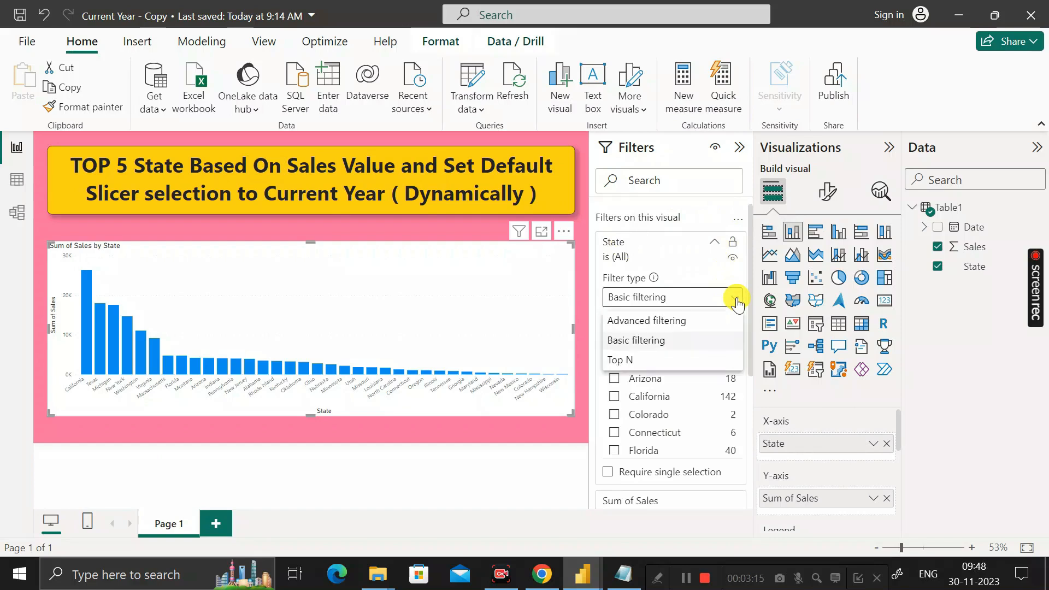
pyautogui.click(701, 363)
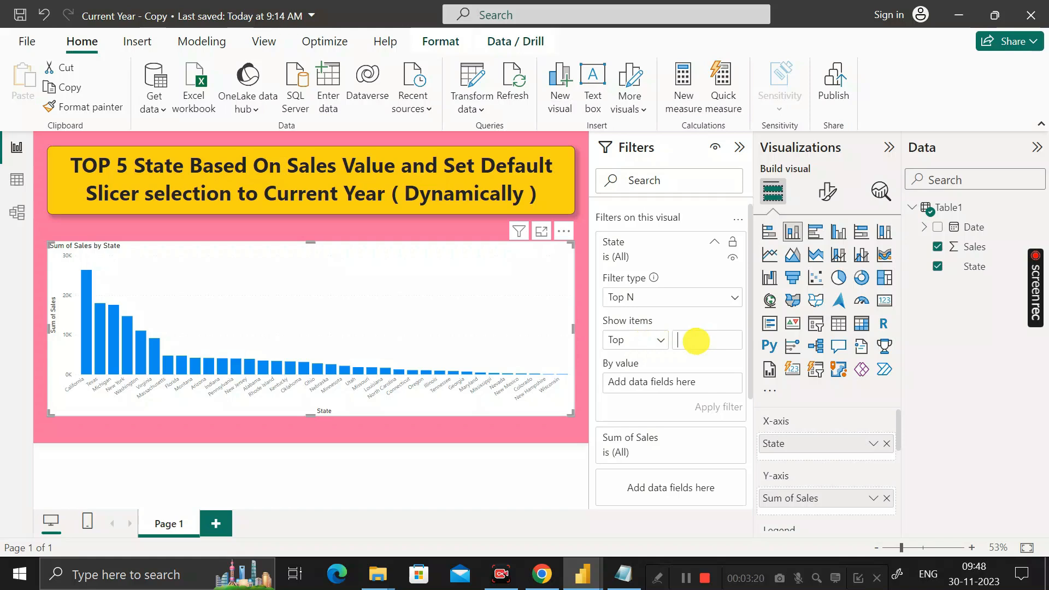
pyautogui.write('5')
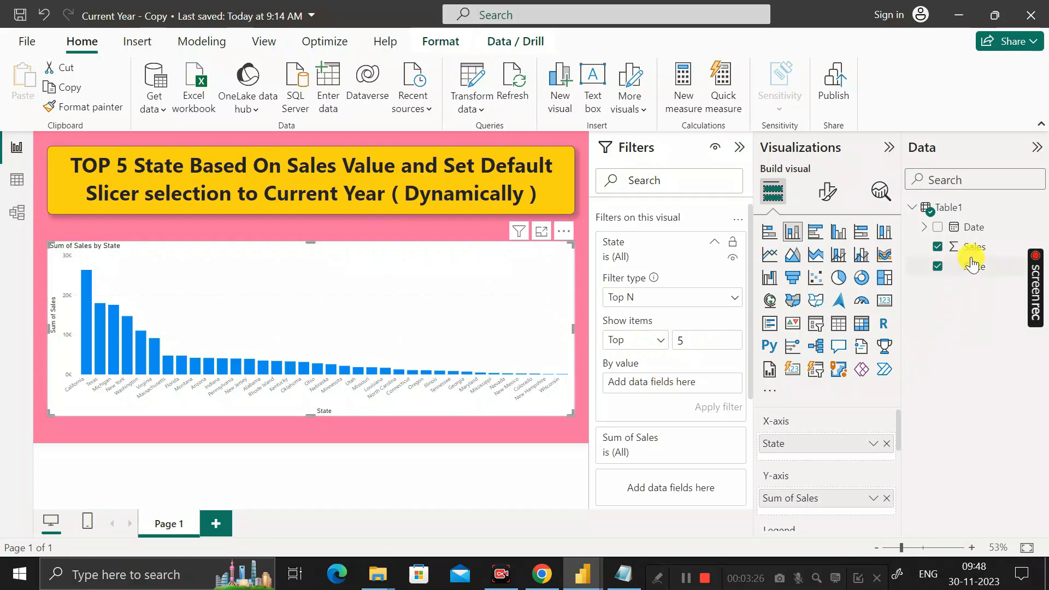
pyautogui.moveTo(972, 250); pyautogui.dragTo(862, 298)
pyautogui.moveTo(727, 362); pyautogui.dragTo(687, 385)
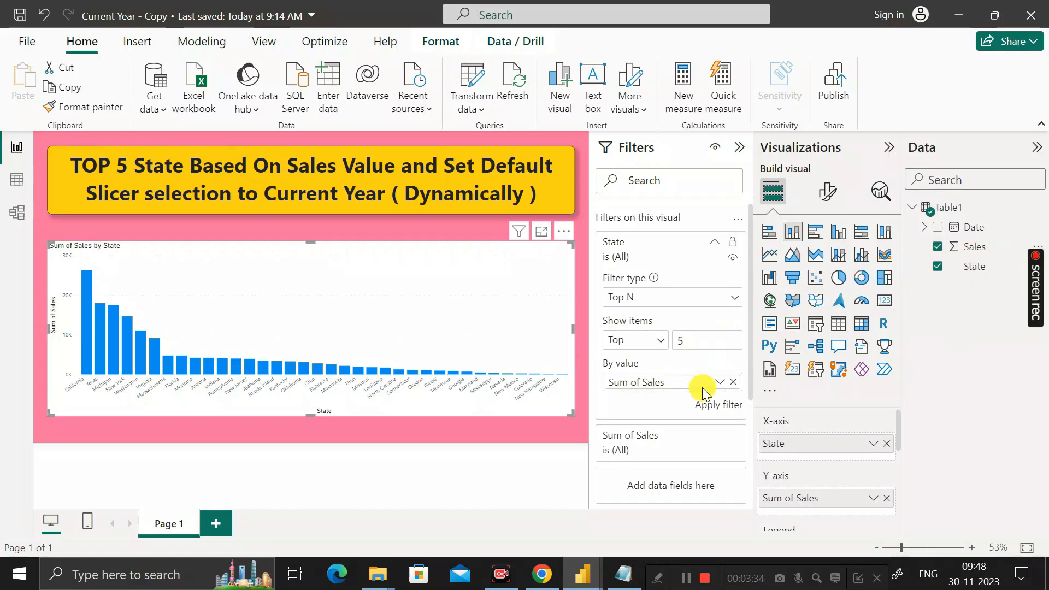
pyautogui.click(716, 407)
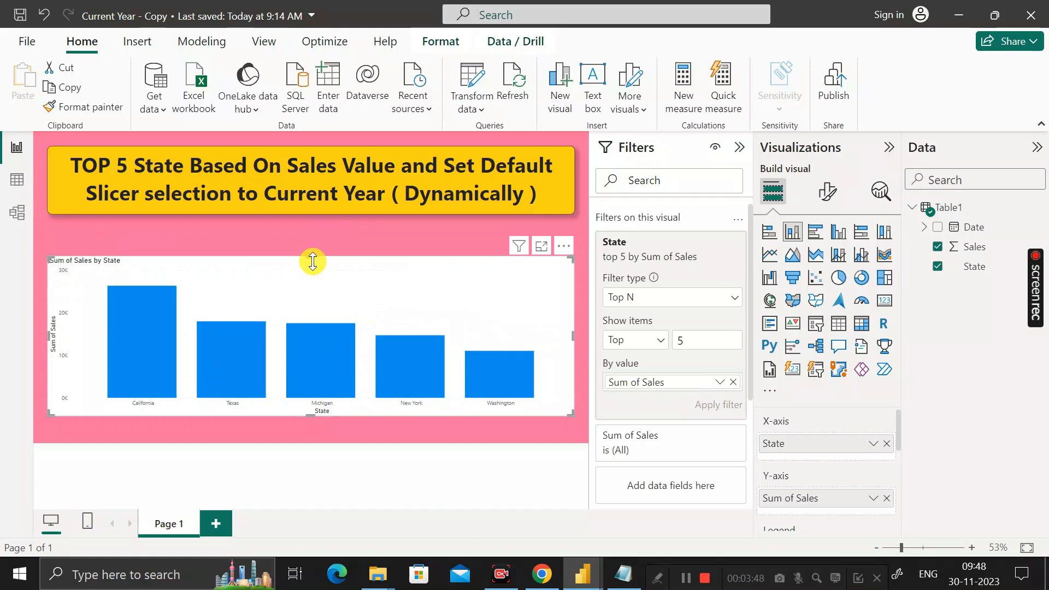
# Extend the top 5 chart upward toward the title banner and narrow its width to free space beside it.
pyautogui.moveTo(312, 260); pyautogui.dragTo(319, 236)
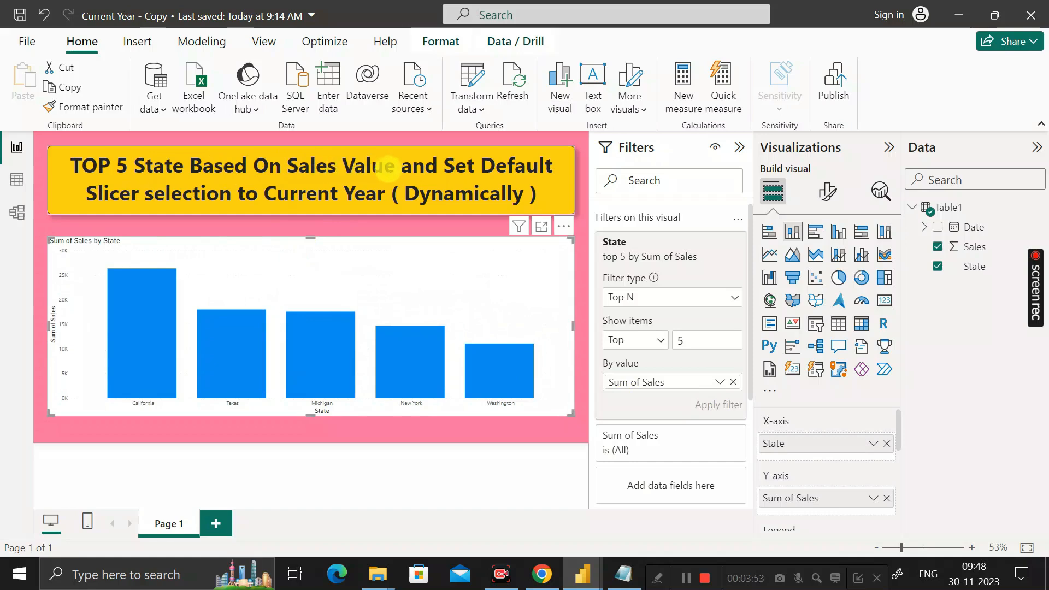
pyautogui.moveTo(573, 326); pyautogui.dragTo(388, 319)
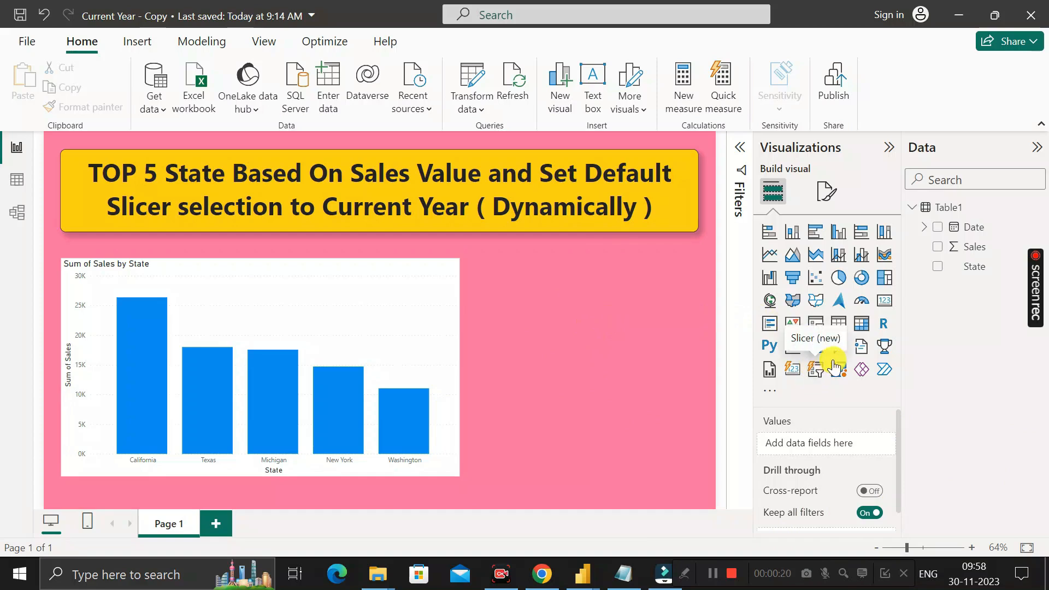
# Add a slicer beside the chart using Year from Table1's Date Hierarchy as its field.
pyautogui.click(816, 328)
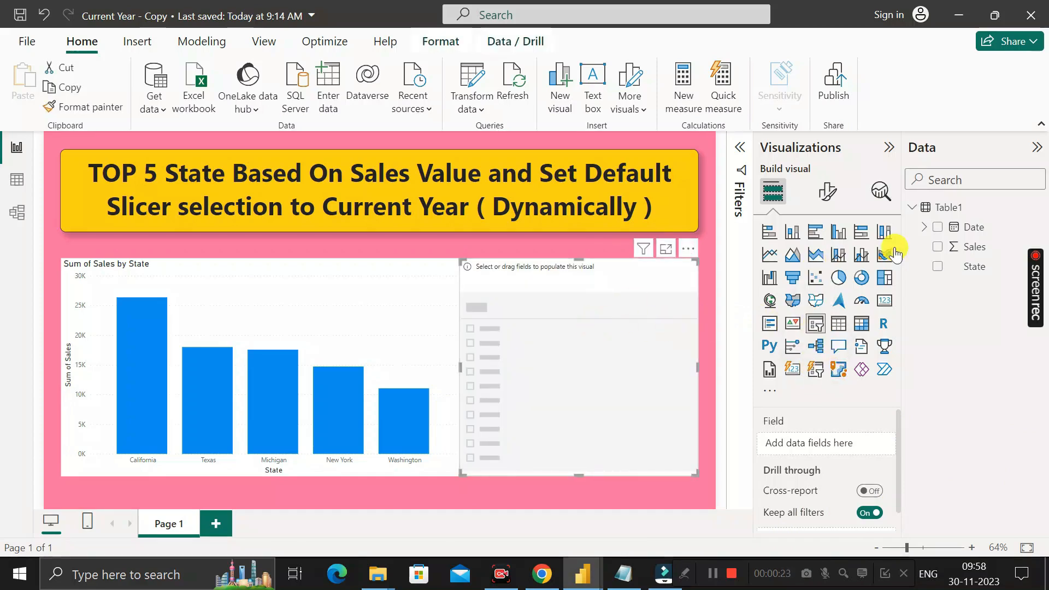
pyautogui.click(923, 228)
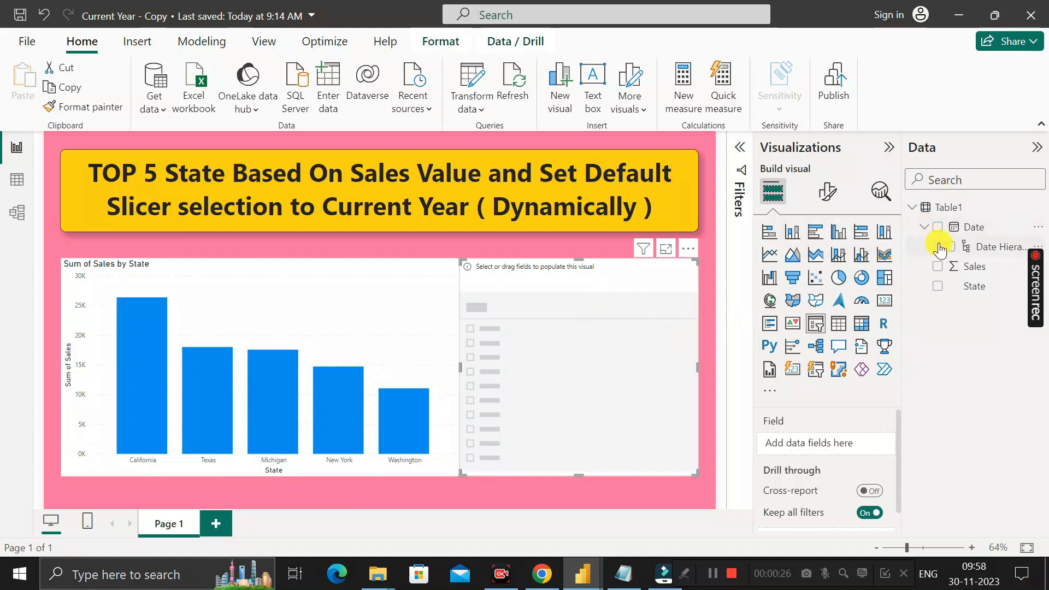
pyautogui.click(936, 247)
pyautogui.moveTo(995, 266); pyautogui.dragTo(861, 442)
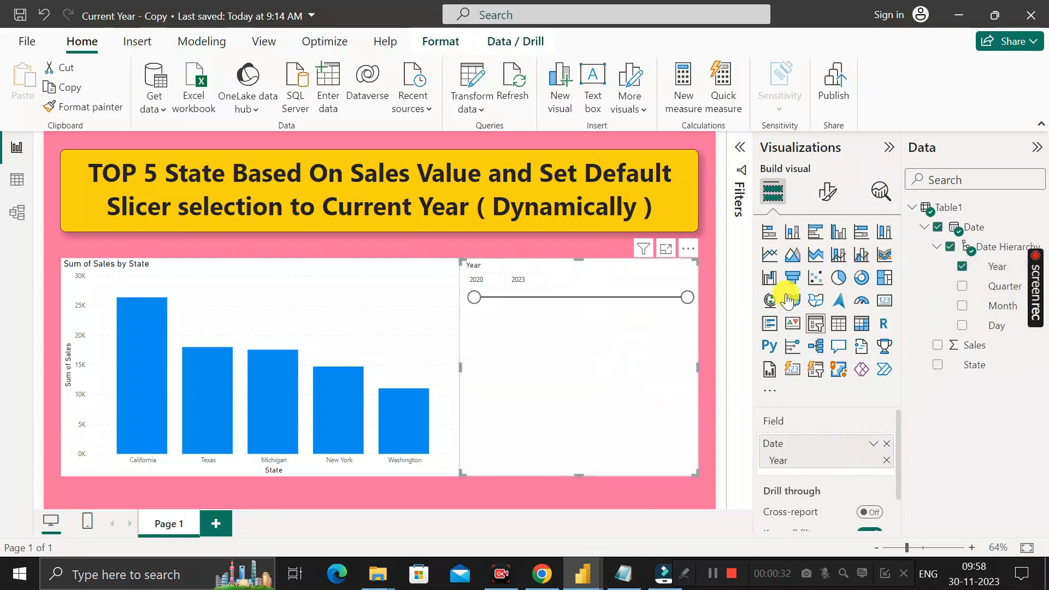
# Set the Year slicer's style to Vertical list.
pyautogui.click(826, 202)
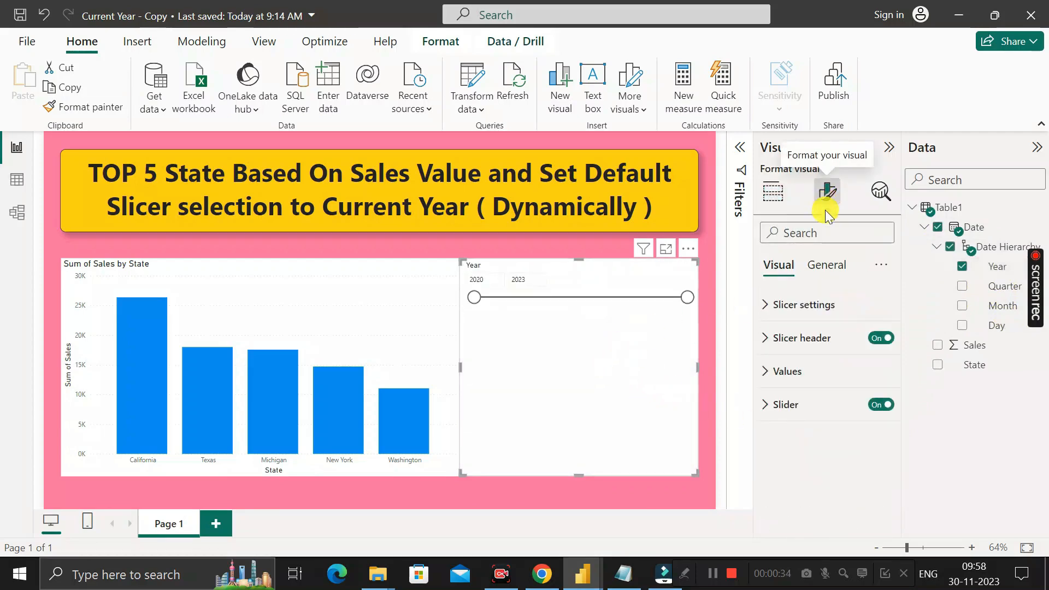
pyautogui.click(829, 266)
pyautogui.click(780, 265)
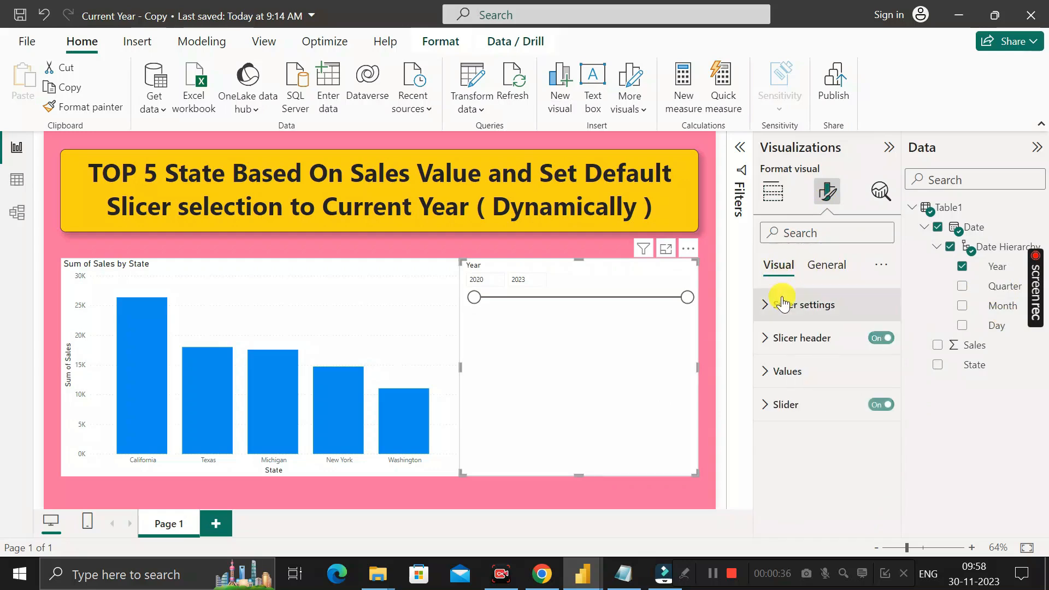
pyautogui.click(768, 306)
pyautogui.click(859, 389)
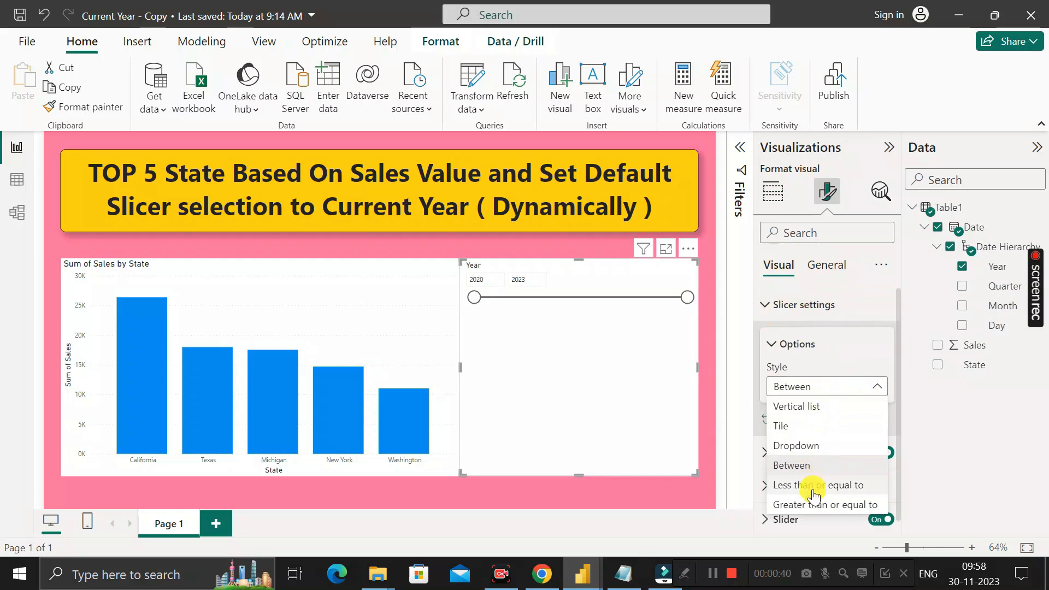
pyautogui.press('Escape')
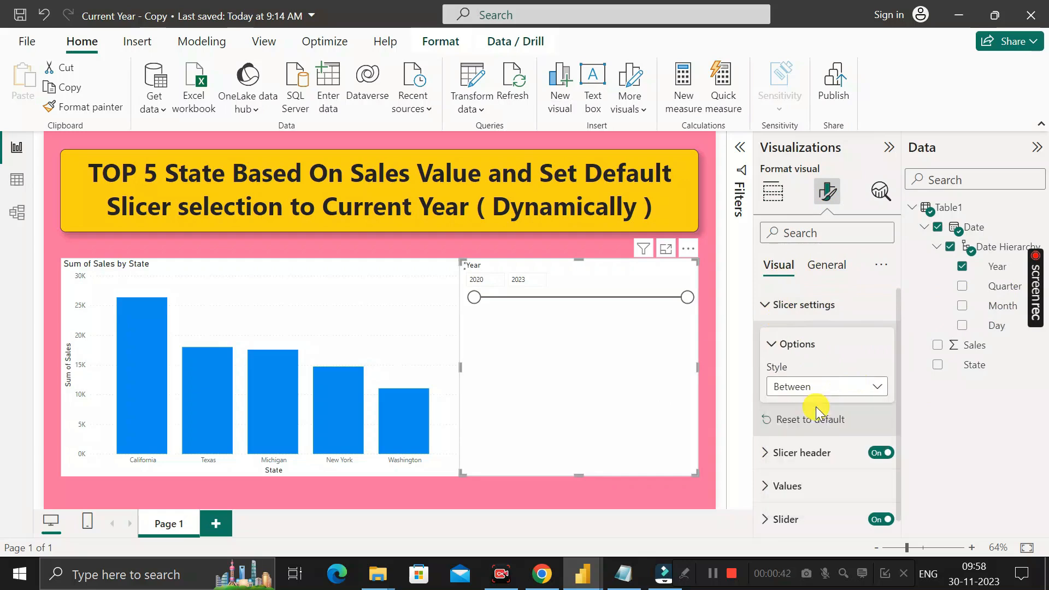
pyautogui.click(816, 415)
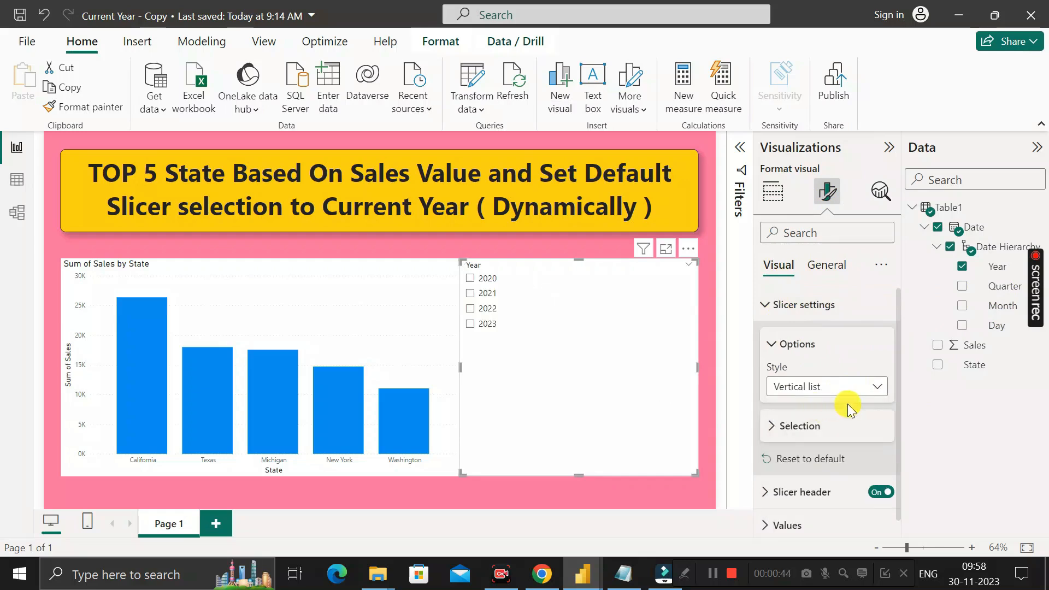
# Narrow the Year slicer's frame and place it with a gap beside the chart.
pyautogui.moveTo(698, 366); pyautogui.dragTo(572, 362)
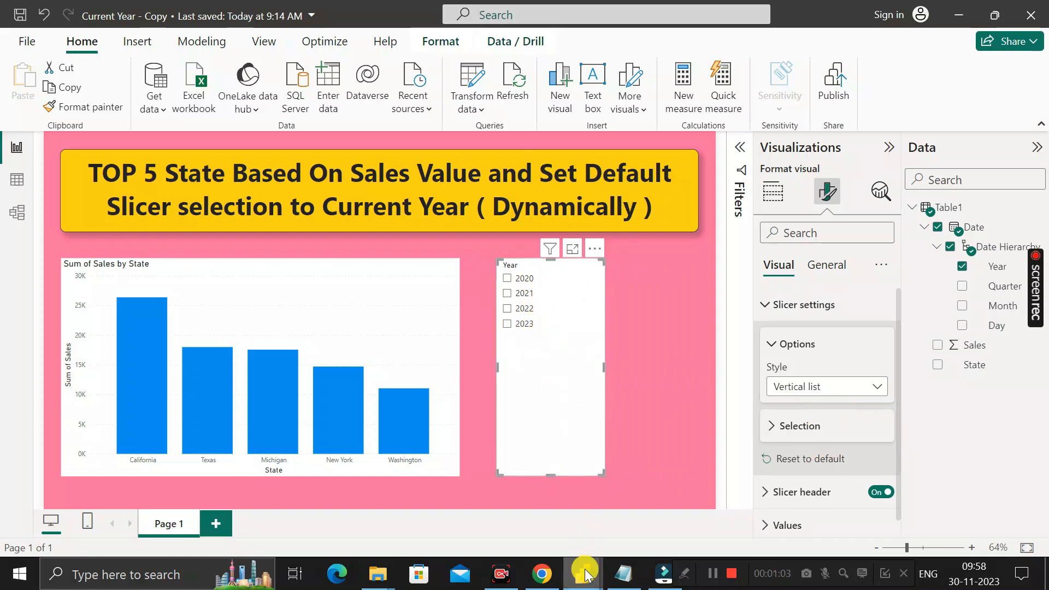
pyautogui.moveTo(584, 575)
pyautogui.click(536, 506)
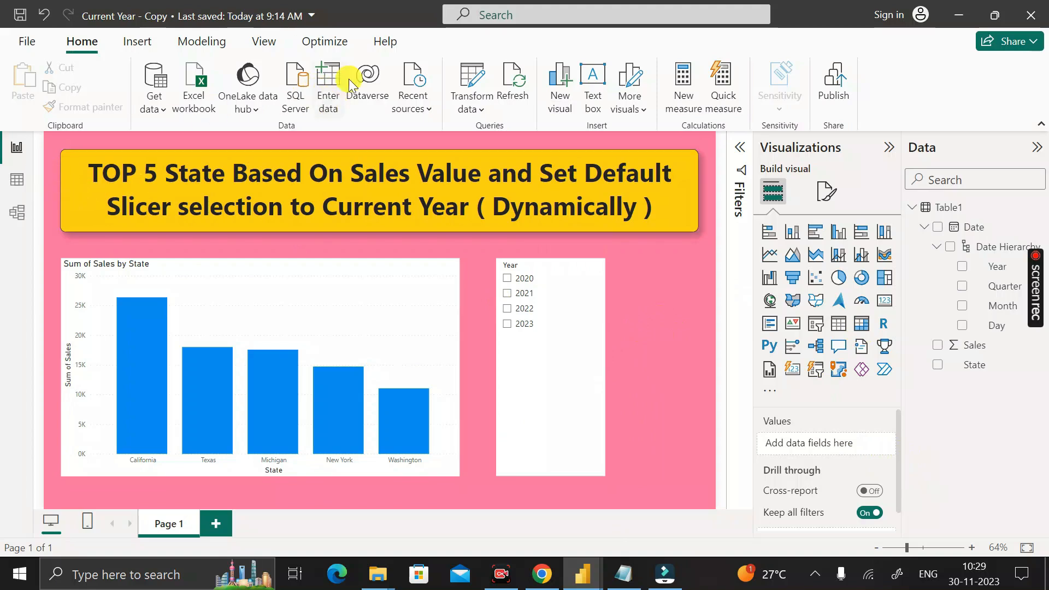
# Open Table1 in Power Query Editor and duplicate its Date column.
pyautogui.click(473, 88)
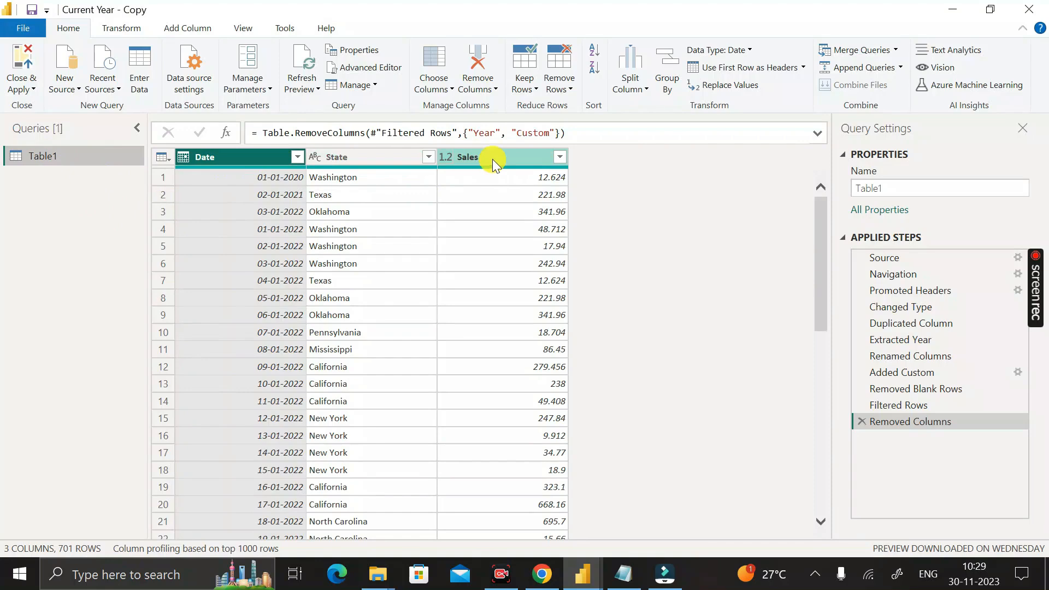
pyautogui.rightClick(226, 159)
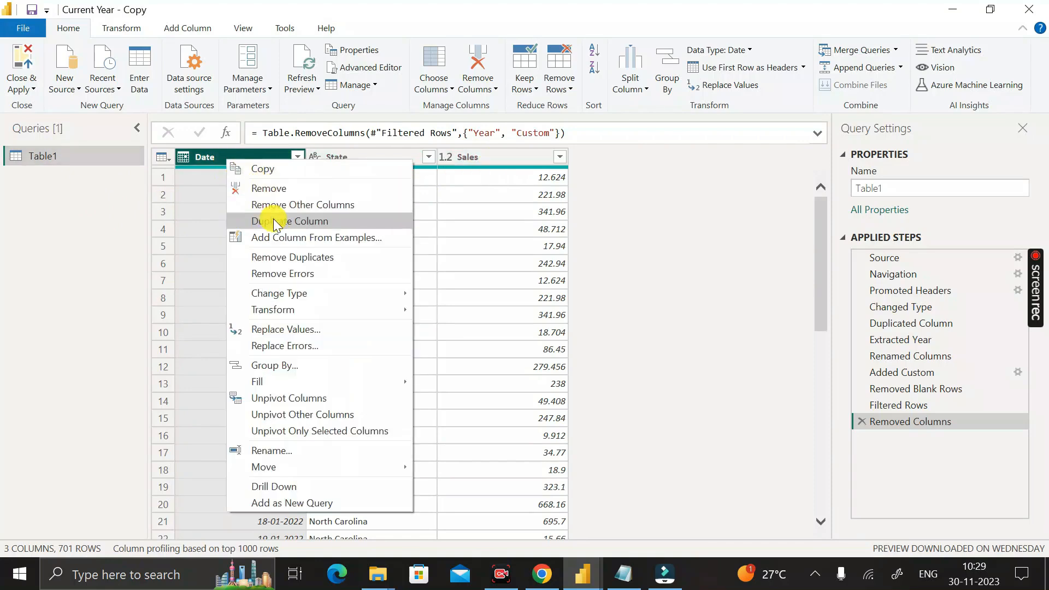
pyautogui.click(274, 221)
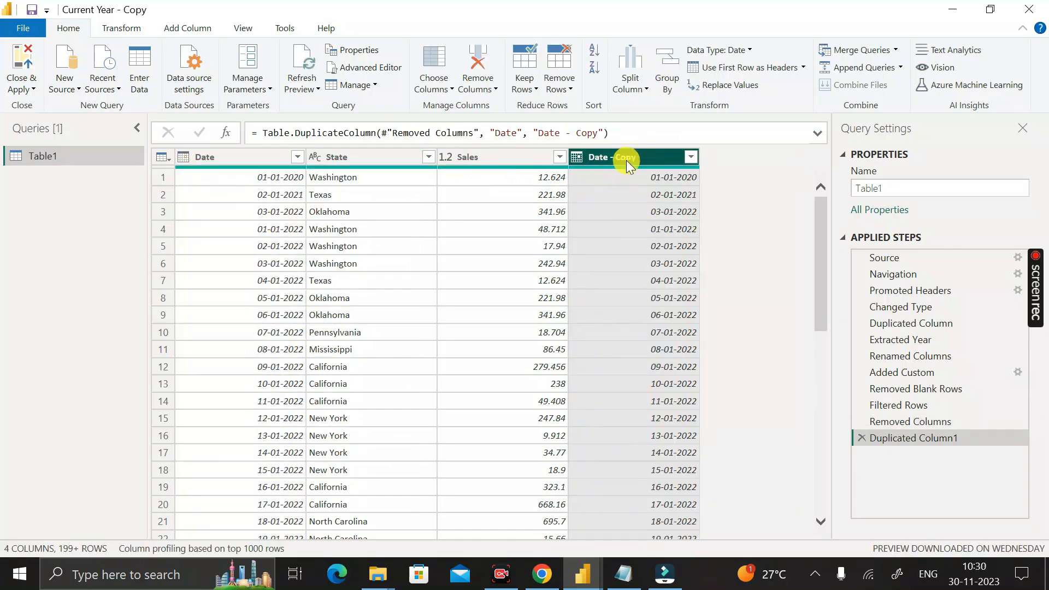
# Transform the Date - Copy column to extract only the year and rename the column Year.
pyautogui.rightClick(621, 163)
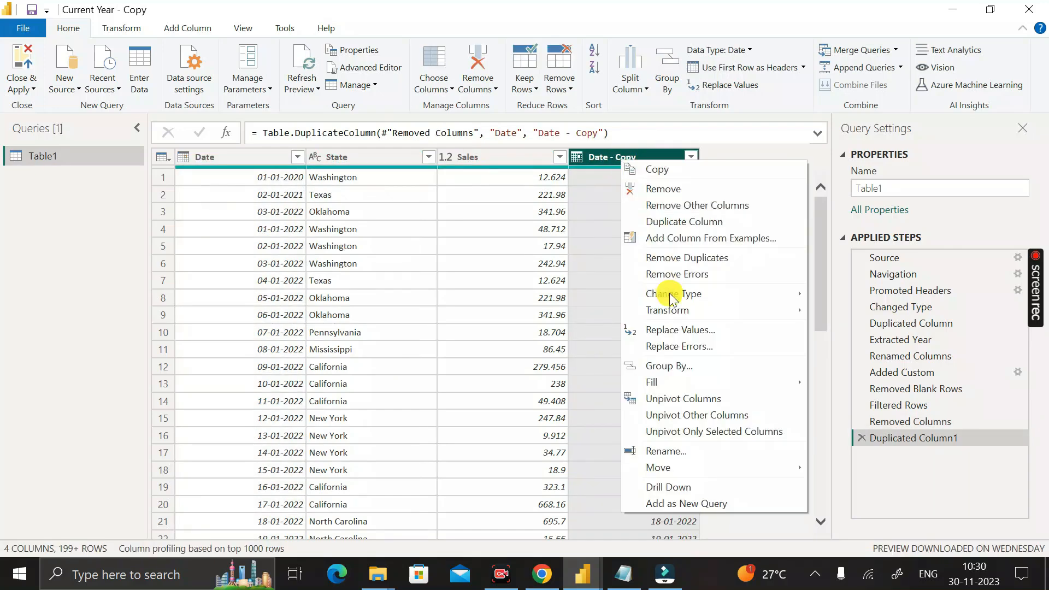
pyautogui.moveTo(709, 310)
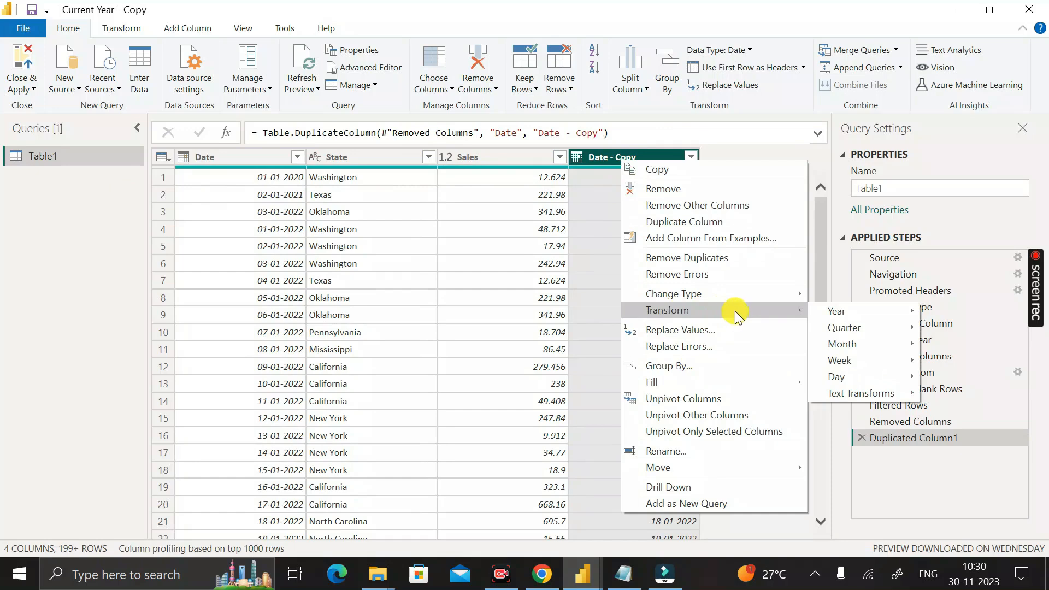
pyautogui.moveTo(877, 322)
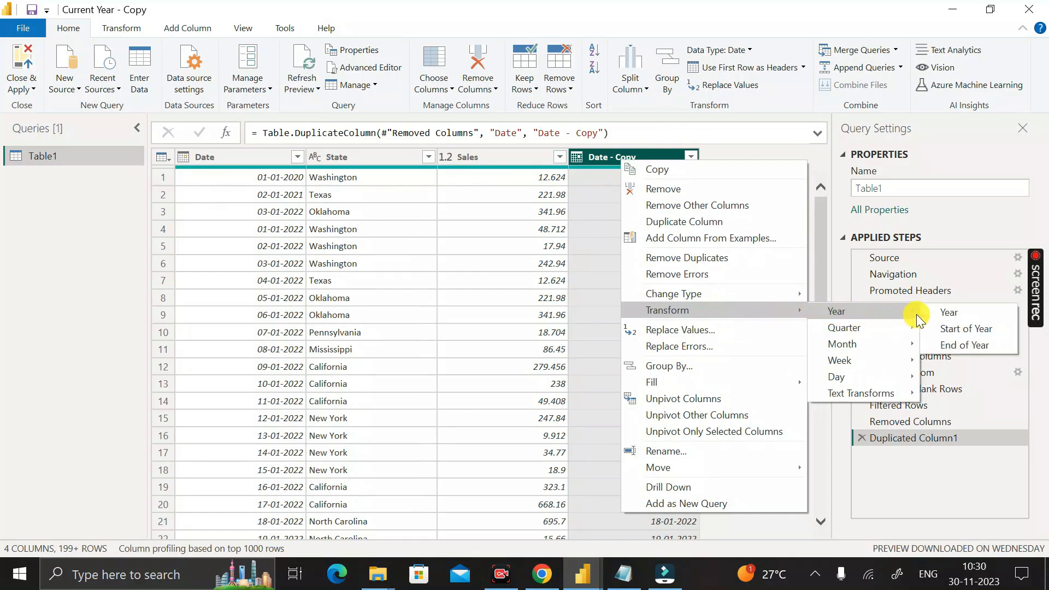
pyautogui.click(944, 312)
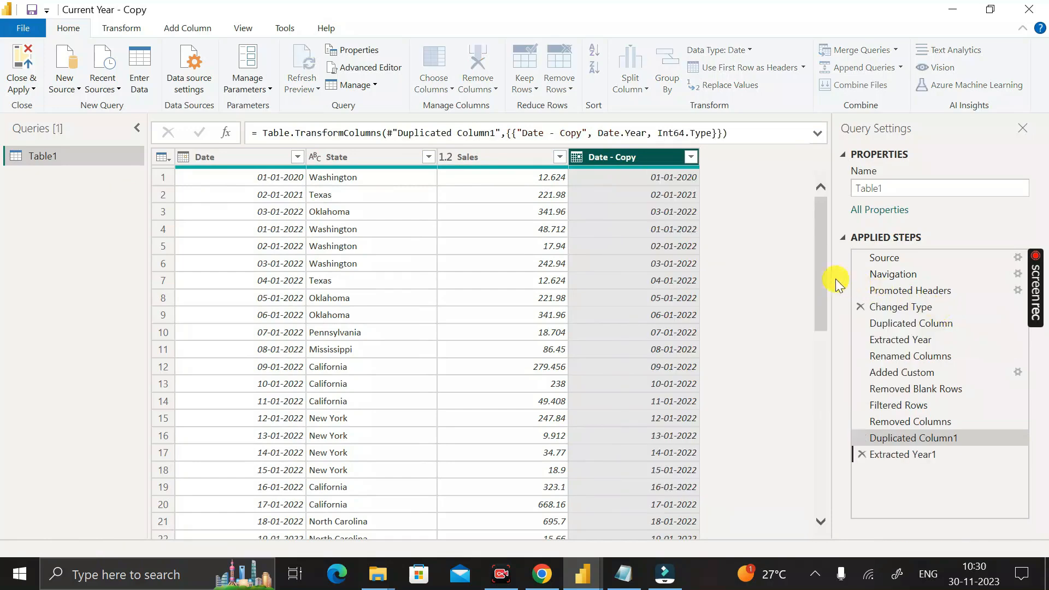
pyautogui.doubleClick(627, 160)
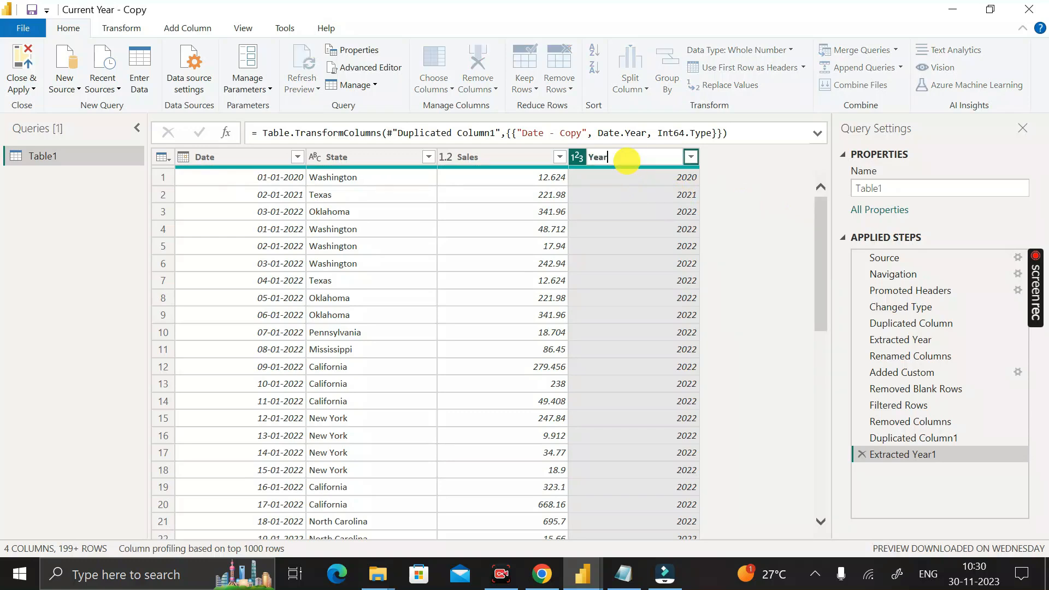
pyautogui.press('Return')
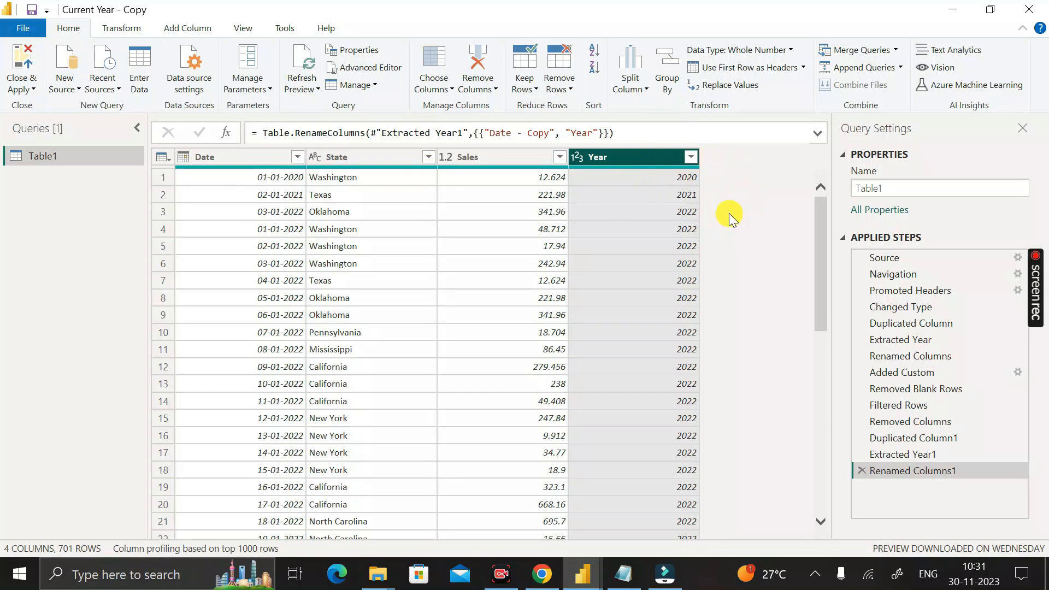
# Start a custom column with the formula if Date.Year(DateTime.LocalNow())=[Year] then "Current Year" else Text.From([Year]).
pyautogui.click(175, 32)
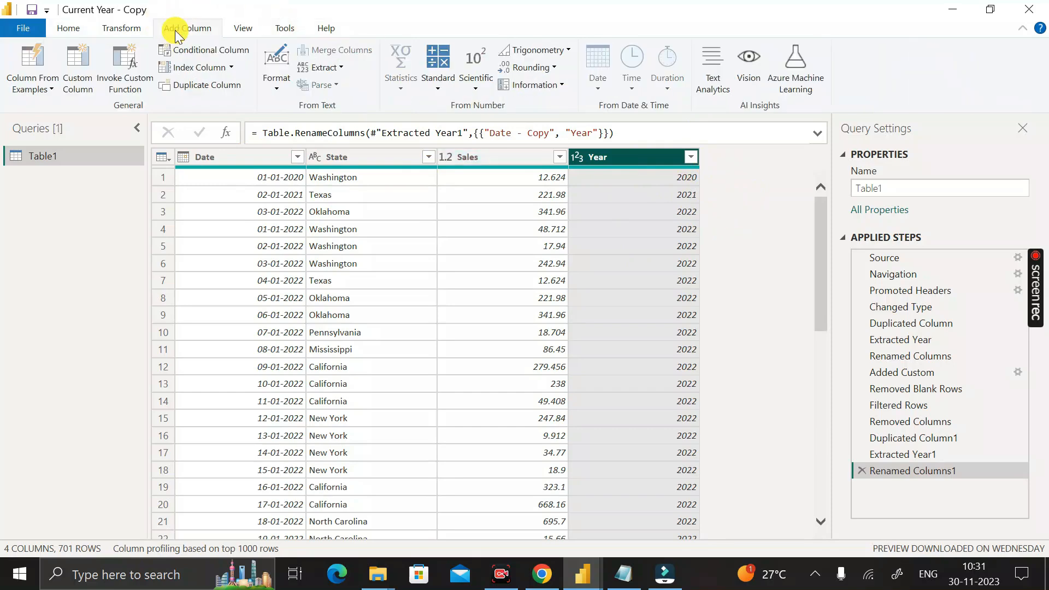
pyautogui.click(74, 82)
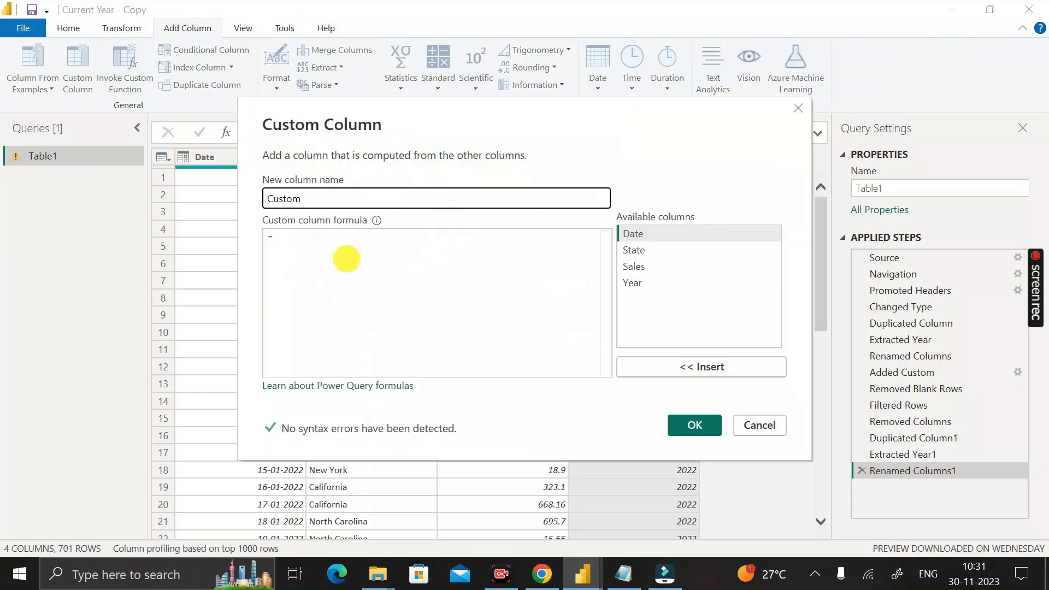
pyautogui.click(352, 244)
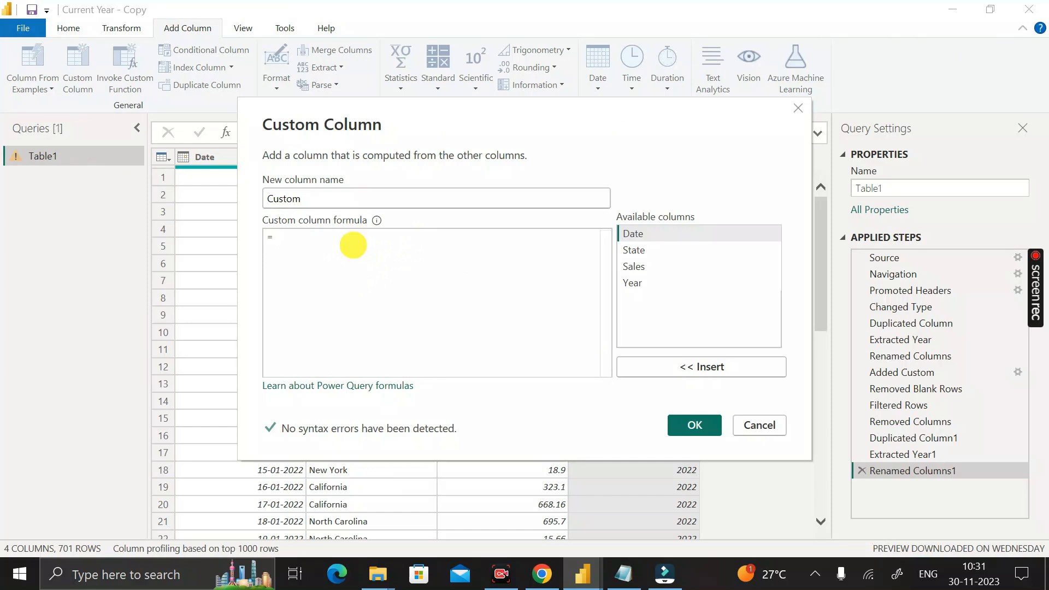
pyautogui.write('if Date.Year(DateTime.LocalNow())=[Year]  then "Current Year" else Text.From([Year])')
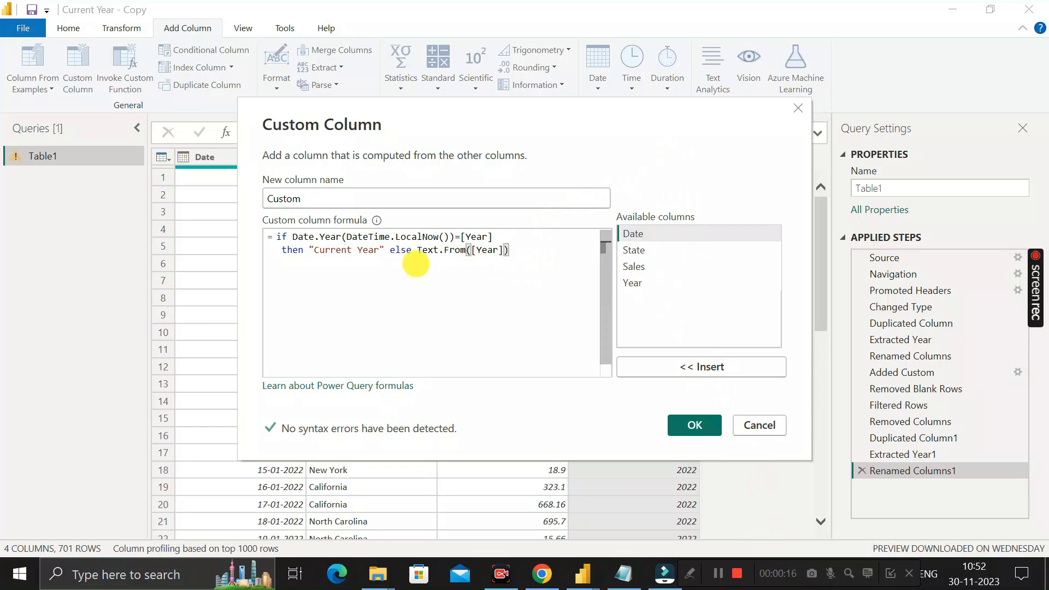
# Review the formula's DateTime.LocalNow, Date.Year and Text.From parts and add the custom column to Table1.
pyautogui.keyDown('shift'); pyautogui.click(292, 236); pyautogui.keyUp('shift')
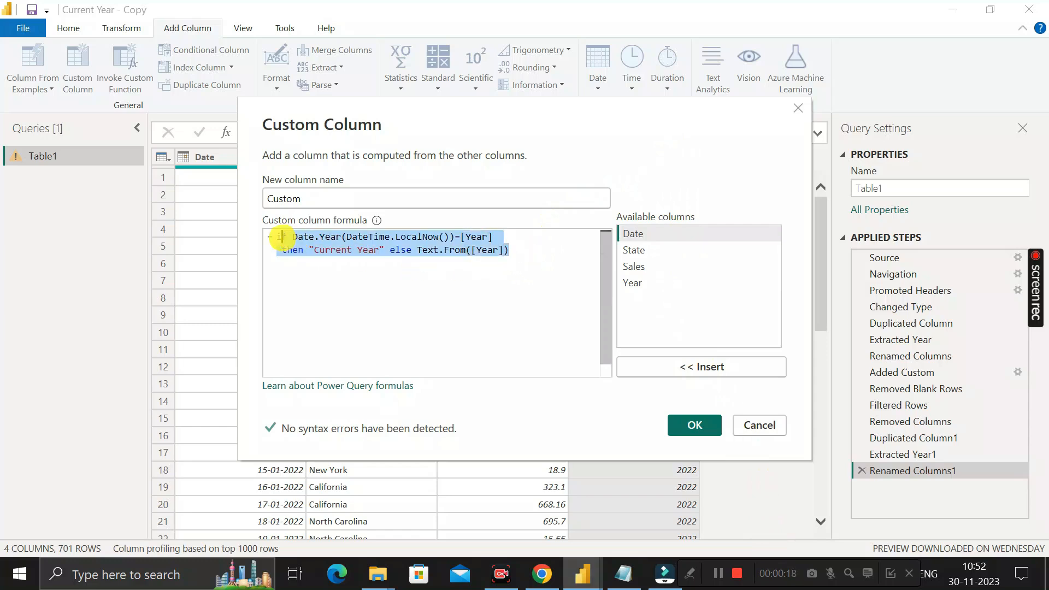
pyautogui.click(355, 277)
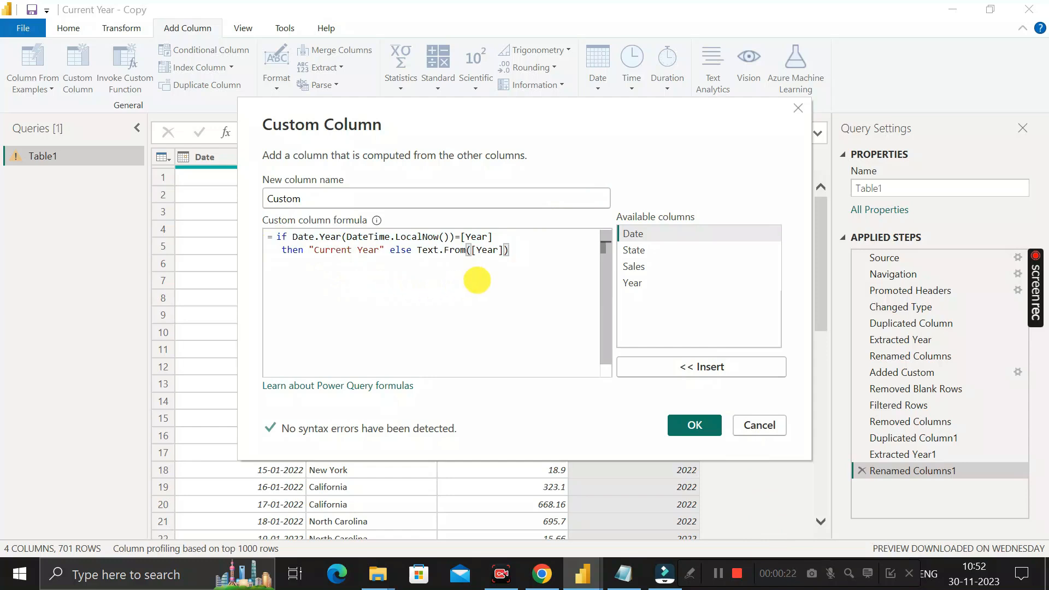
pyautogui.moveTo(346, 238); pyautogui.dragTo(450, 236)
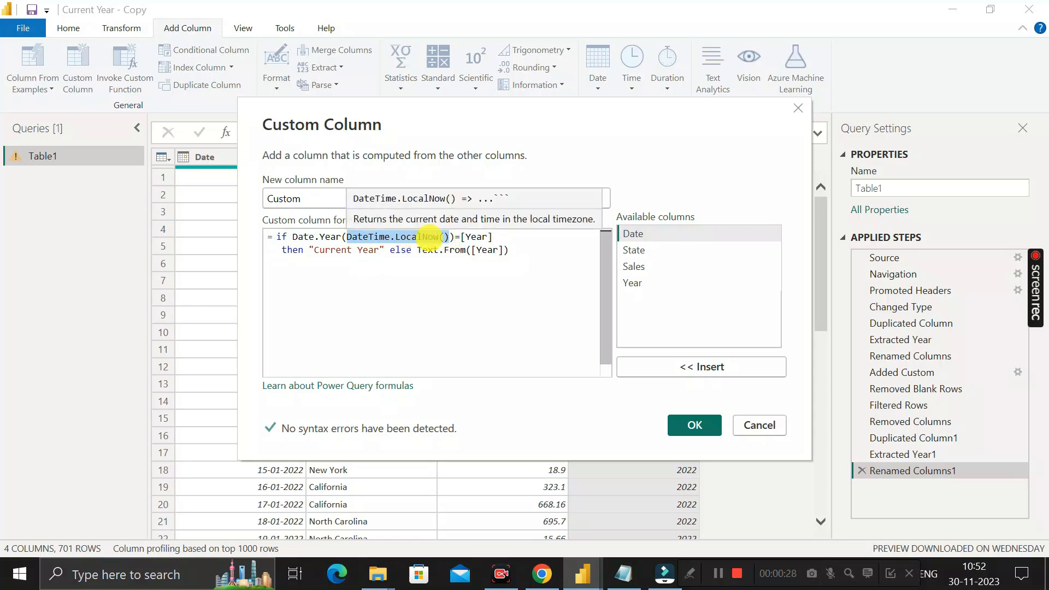
pyautogui.moveTo(976, 584)
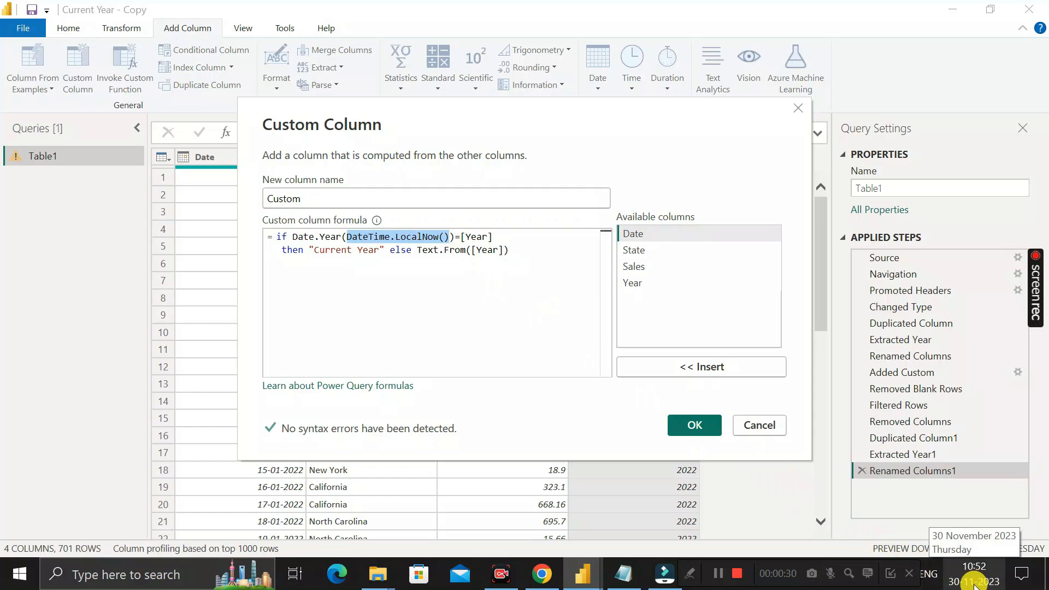
pyautogui.moveTo(410, 238)
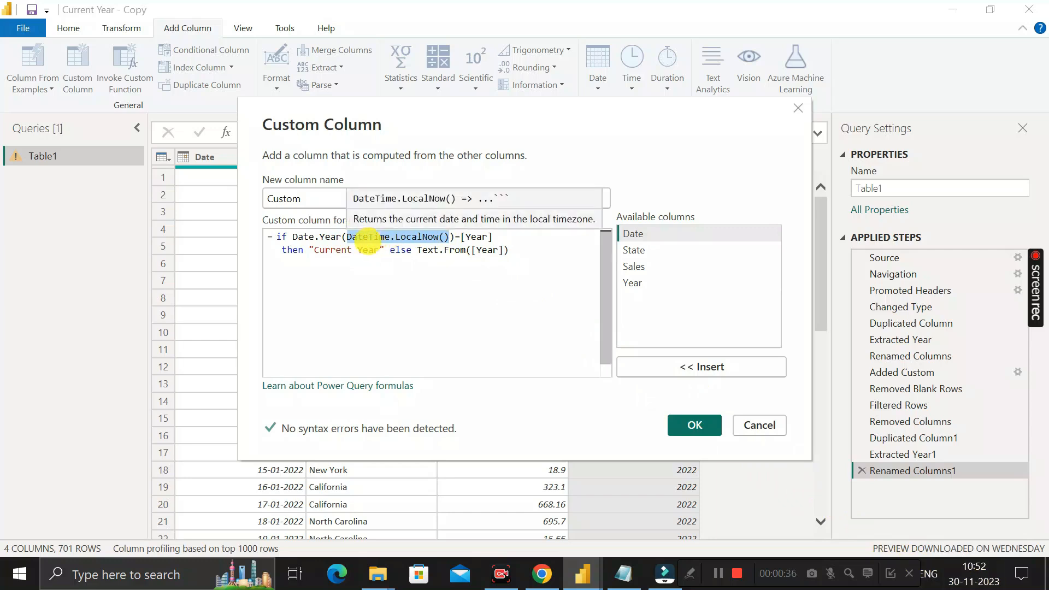
pyautogui.moveTo(293, 236); pyautogui.dragTo(346, 236)
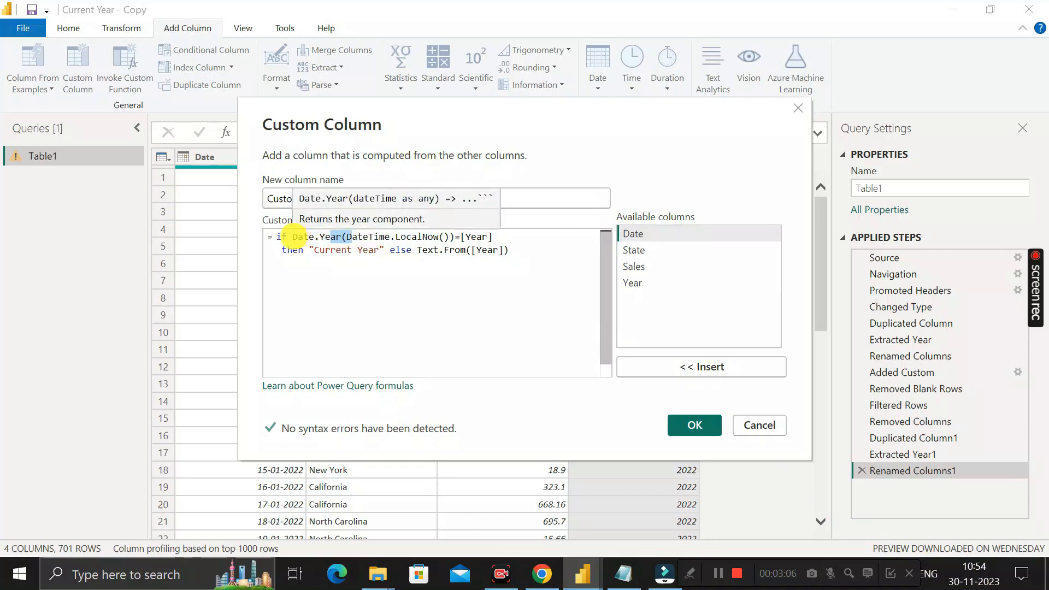
pyautogui.moveTo(293, 236); pyautogui.dragTo(456, 236)
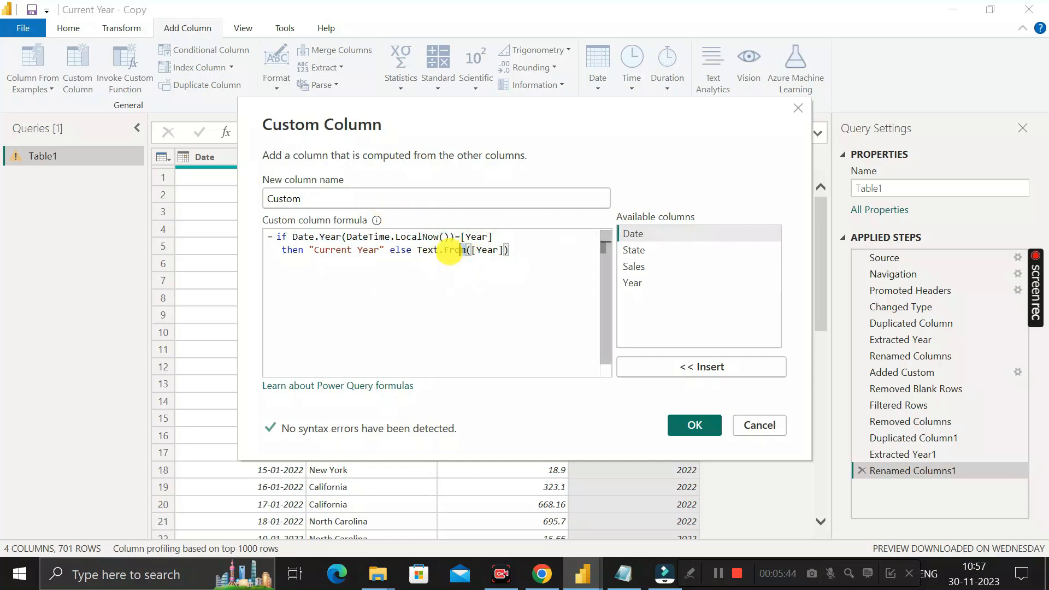
pyautogui.moveTo(465, 250); pyautogui.dragTo(417, 255)
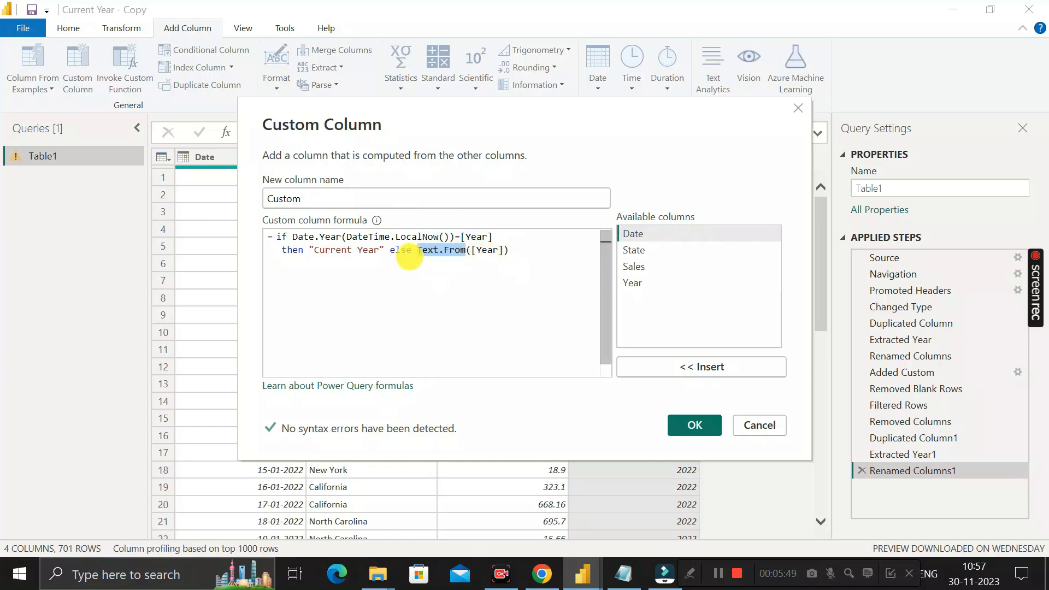
pyautogui.click(529, 251)
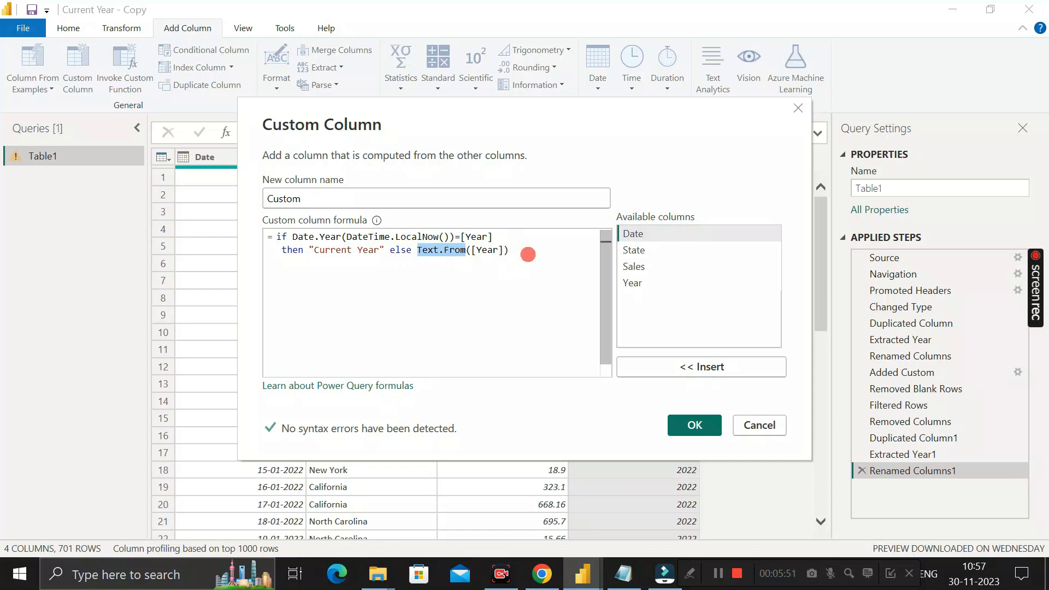
pyautogui.click(691, 427)
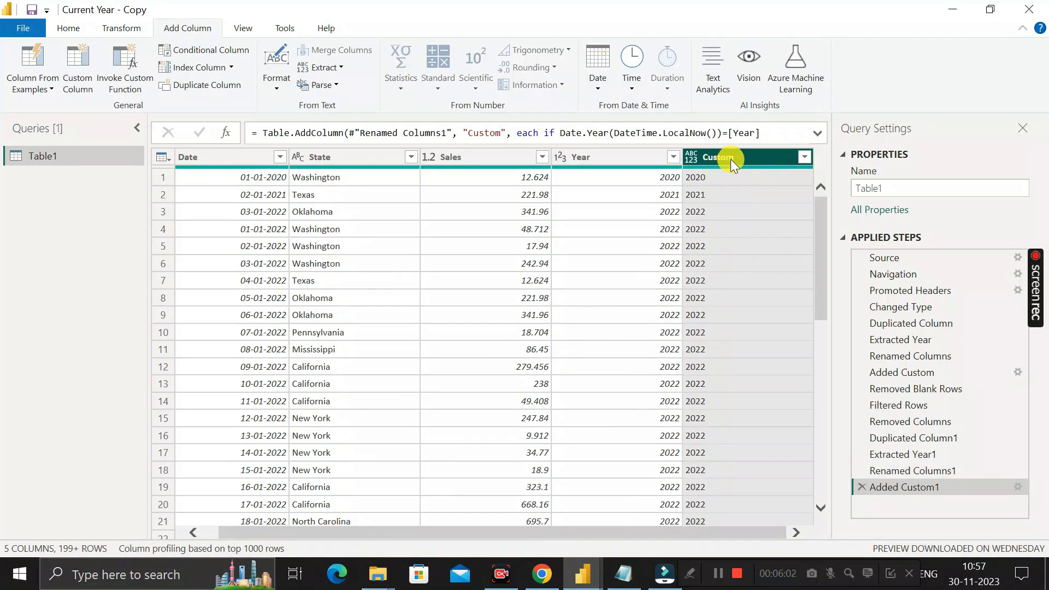
# Check the Custom column's distinct values and its rows under a temporary Year filter of 2023.
pyautogui.click(805, 159)
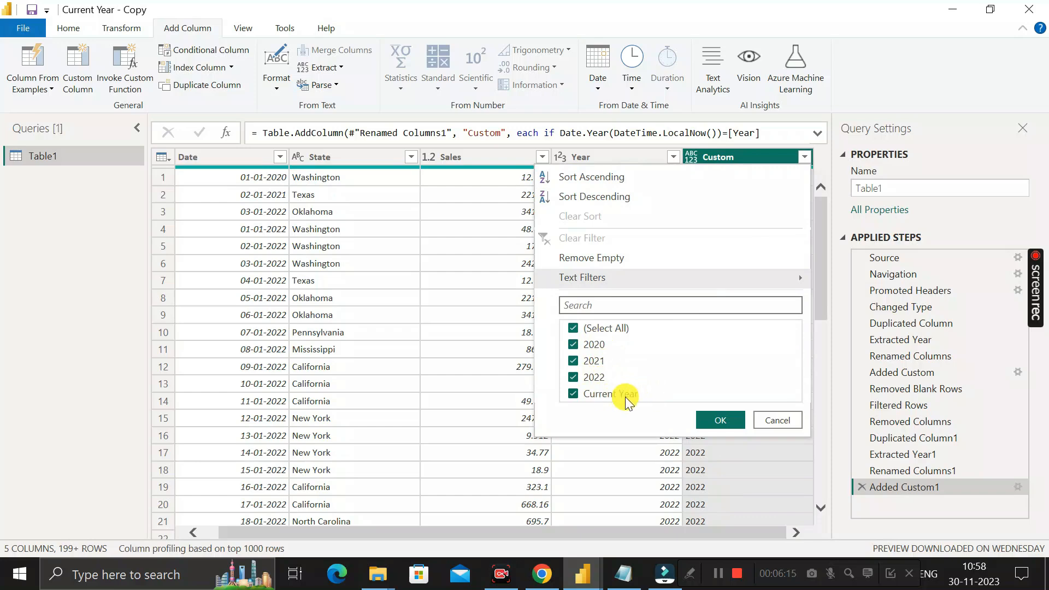
pyautogui.click(720, 420)
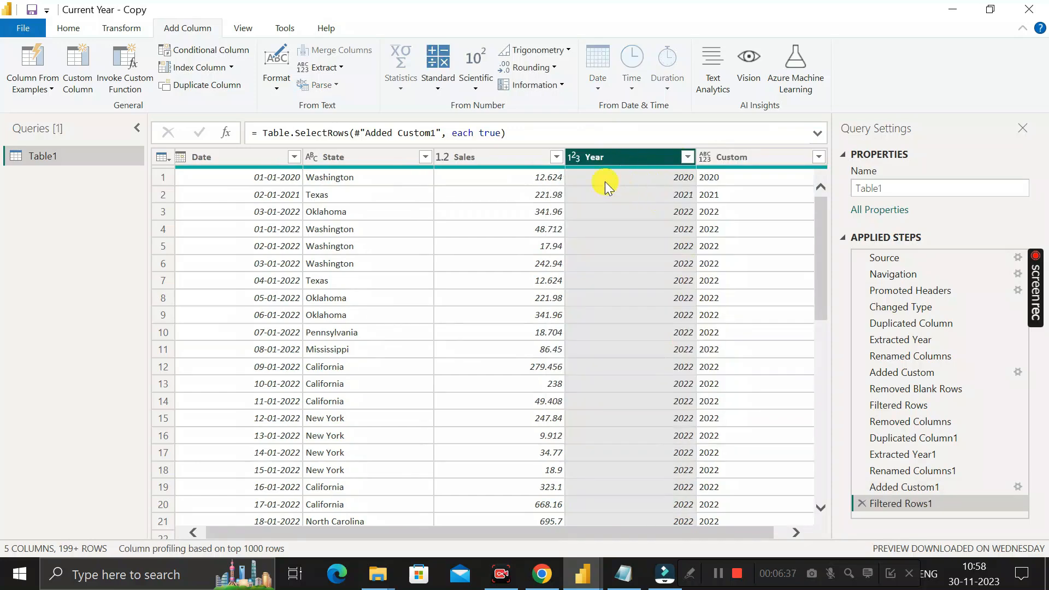
pyautogui.click(688, 157)
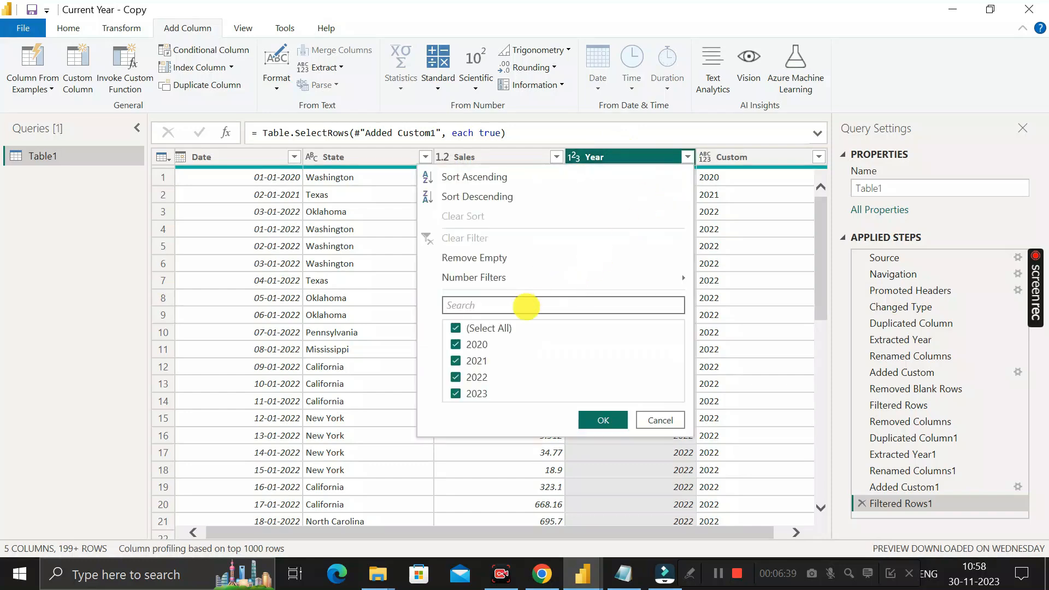
pyautogui.click(457, 328)
pyautogui.click(455, 394)
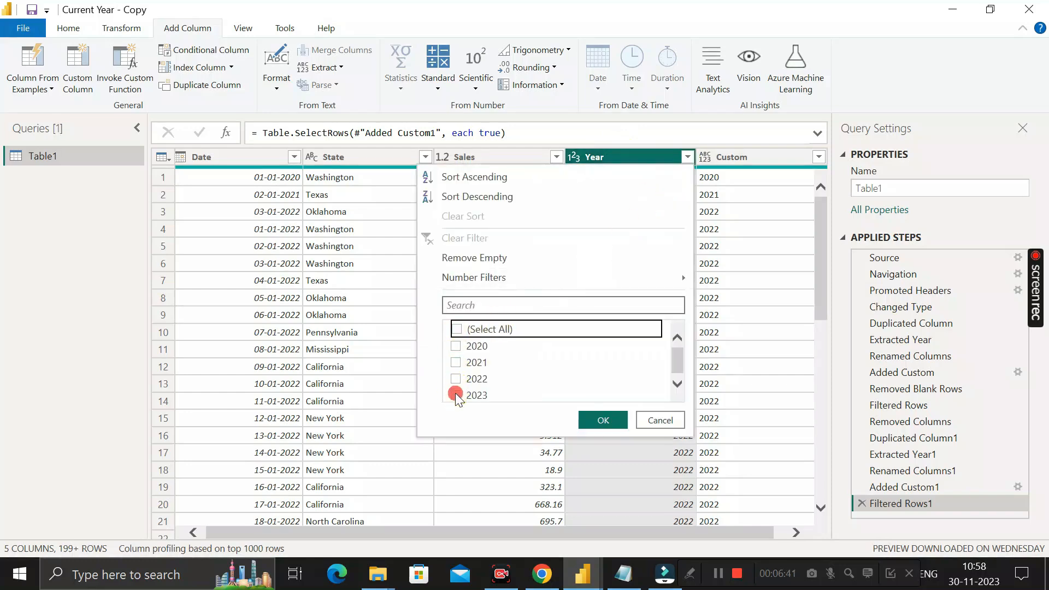
pyautogui.click(602, 421)
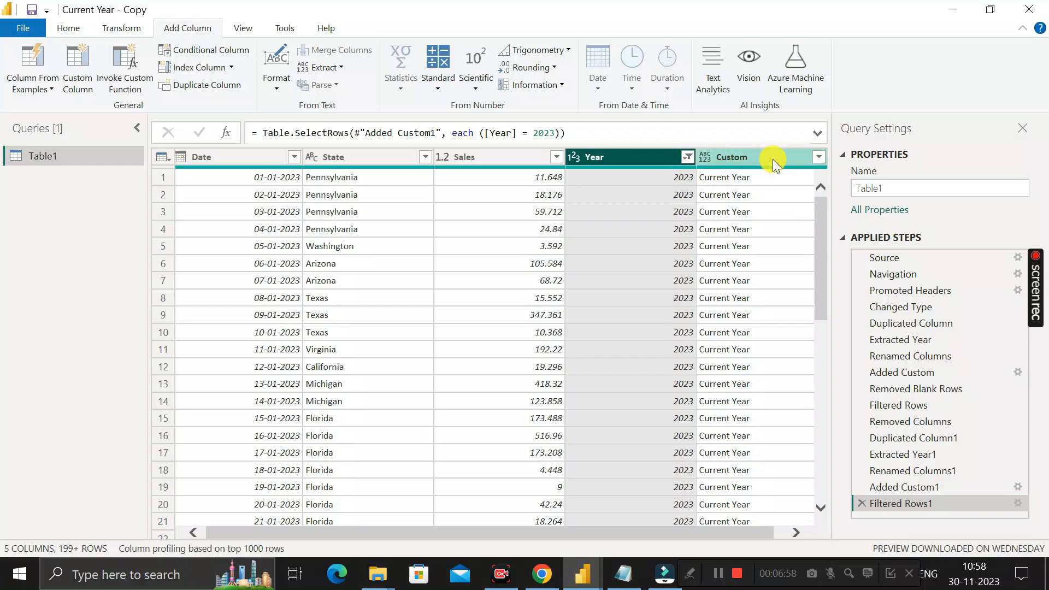
pyautogui.click(688, 156)
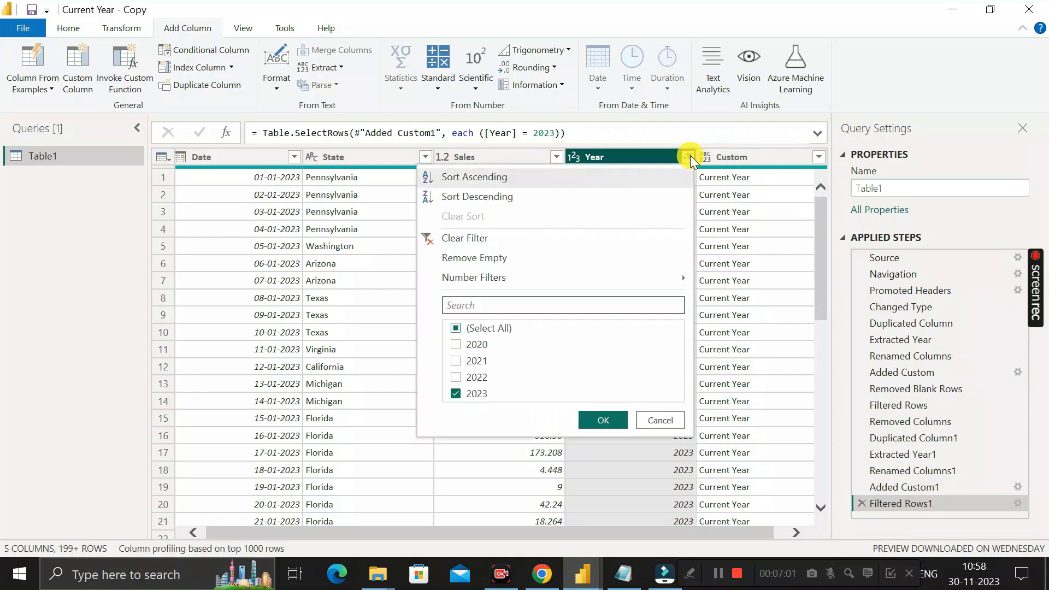
pyautogui.click(465, 241)
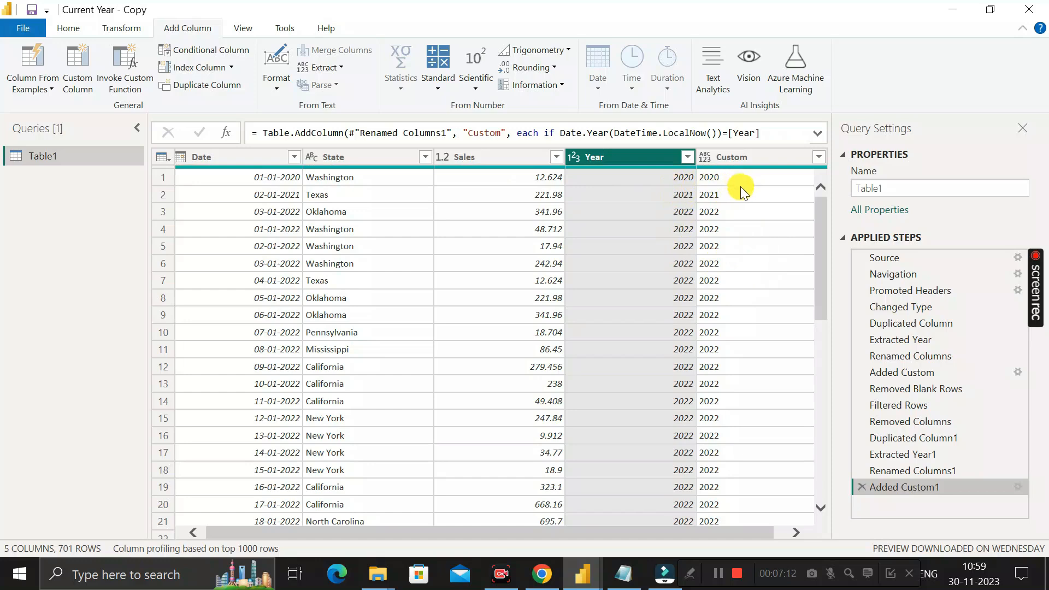
# Close and apply the query changes, and replace the slicer's Date hierarchy Year field with the Custom field.
pyautogui.click(70, 30)
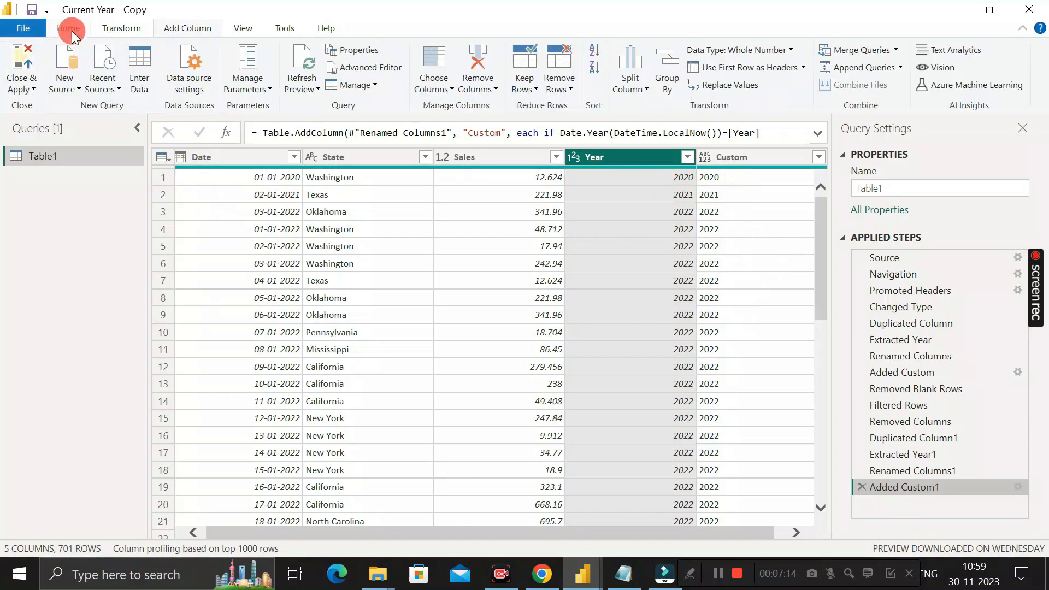
pyautogui.click(18, 65)
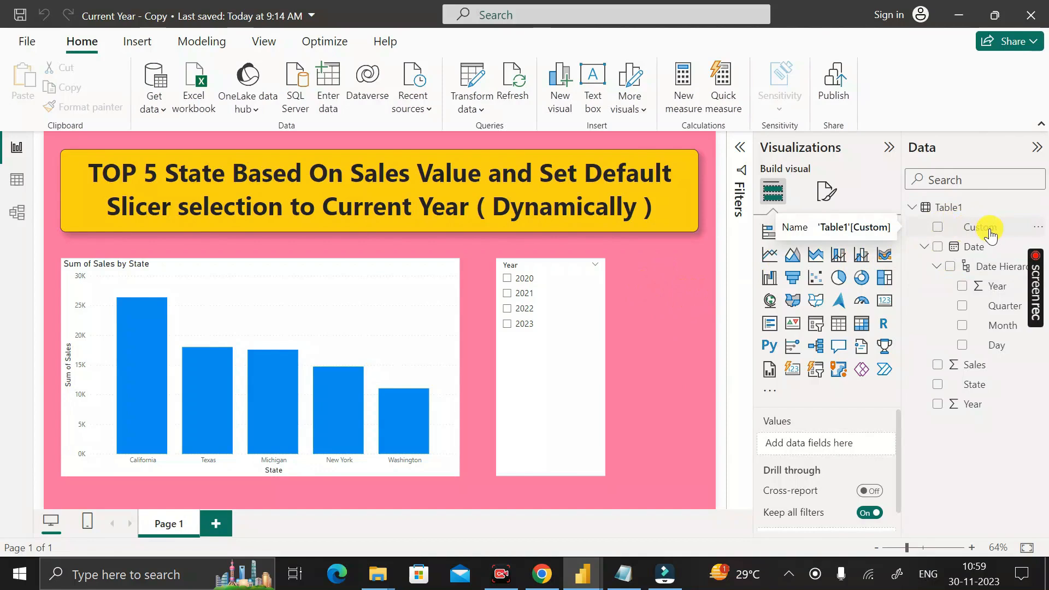
pyautogui.click(588, 306)
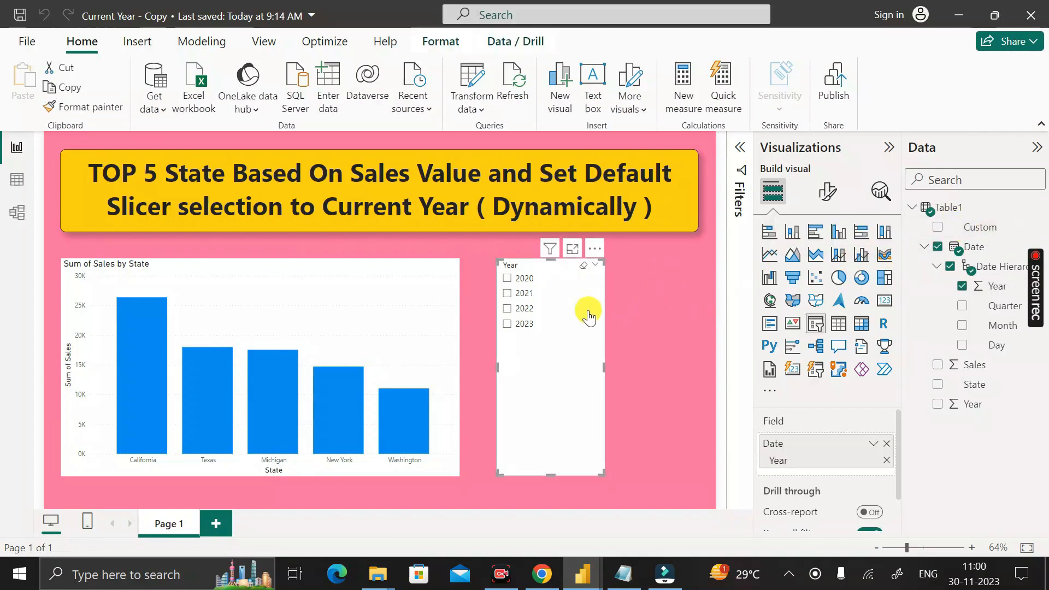
pyautogui.click(962, 286)
pyautogui.moveTo(981, 227); pyautogui.dragTo(832, 448)
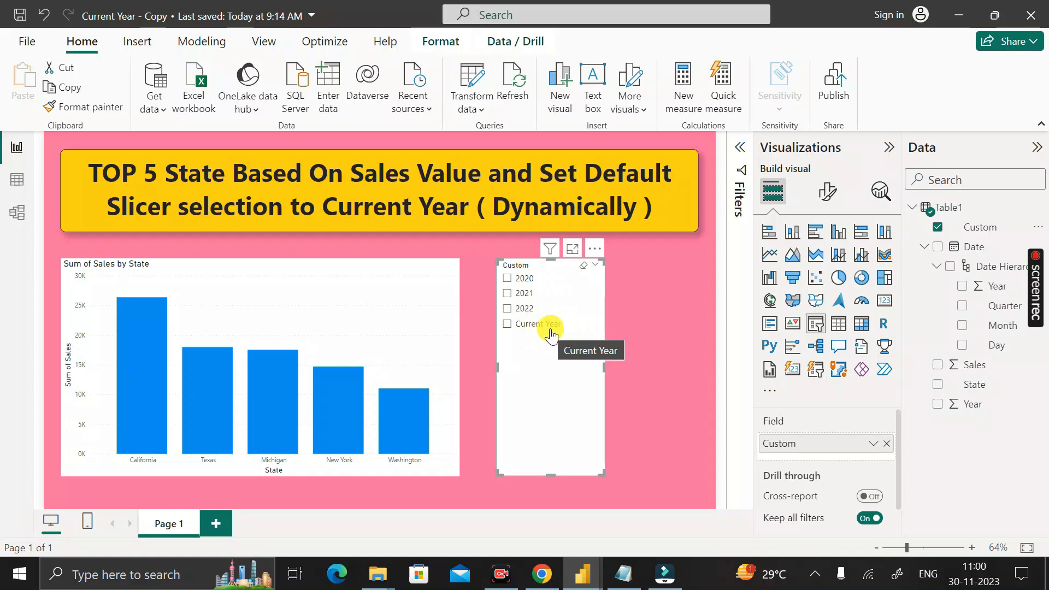
# Shorten the Custom slicer's frame to fit its list of years and set its style to Dropdown.
pyautogui.moveTo(550, 476); pyautogui.dragTo(554, 346)
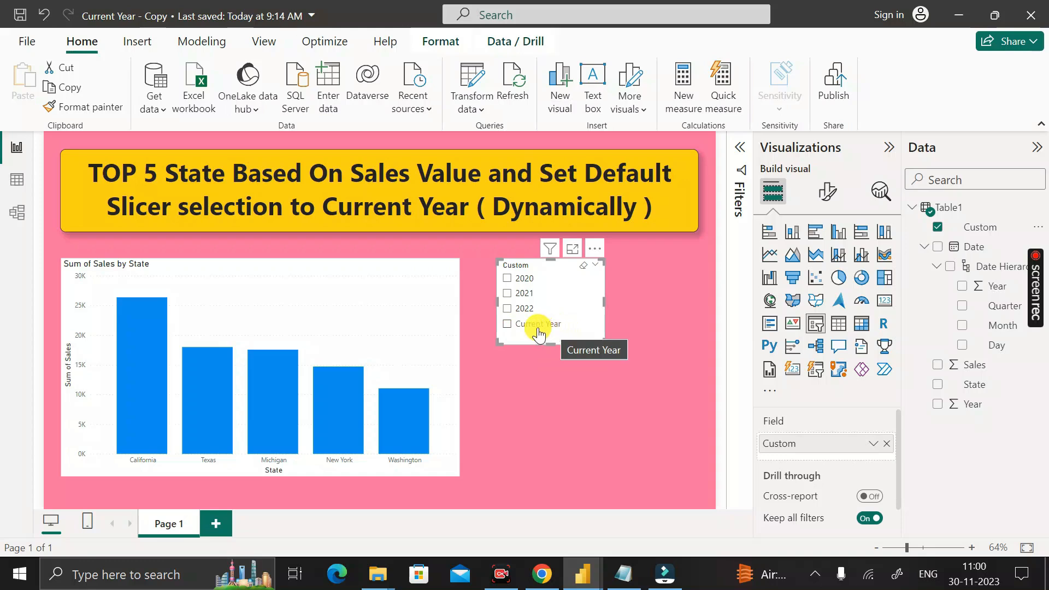
pyautogui.click(661, 284)
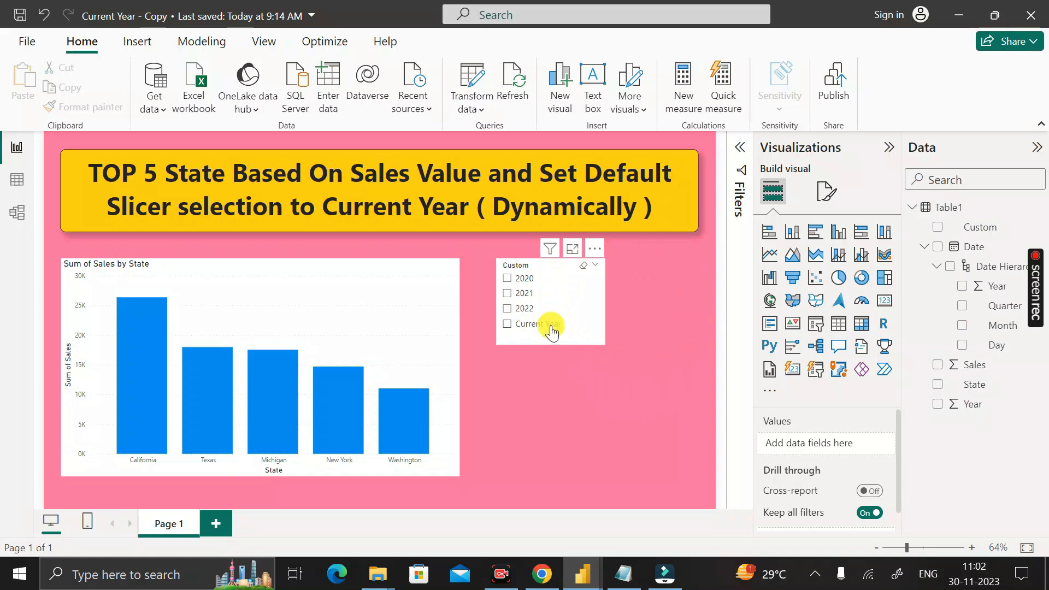
pyautogui.click(583, 343)
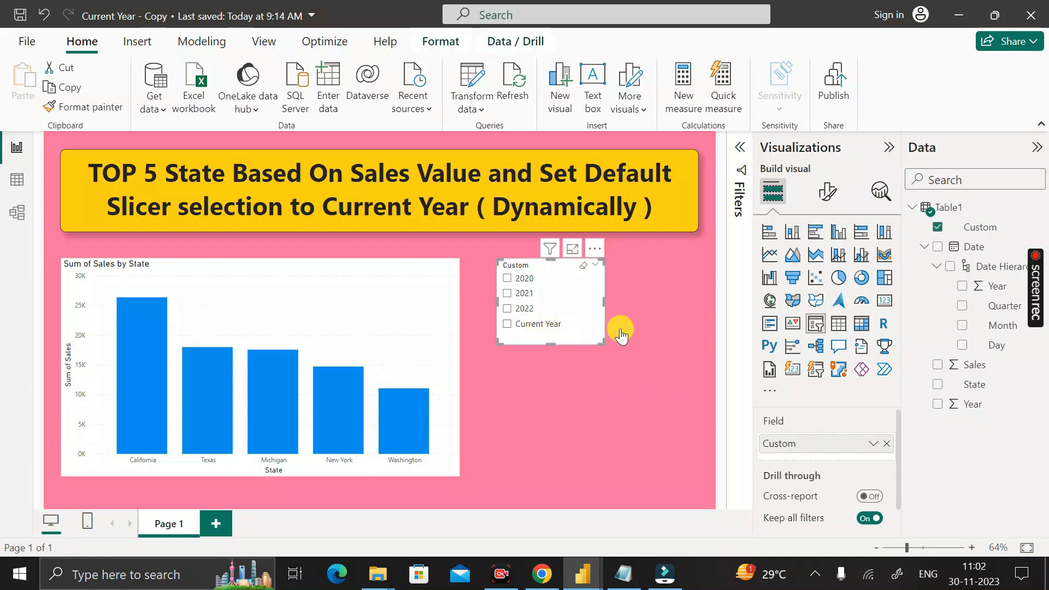
pyautogui.click(827, 194)
pyautogui.click(785, 303)
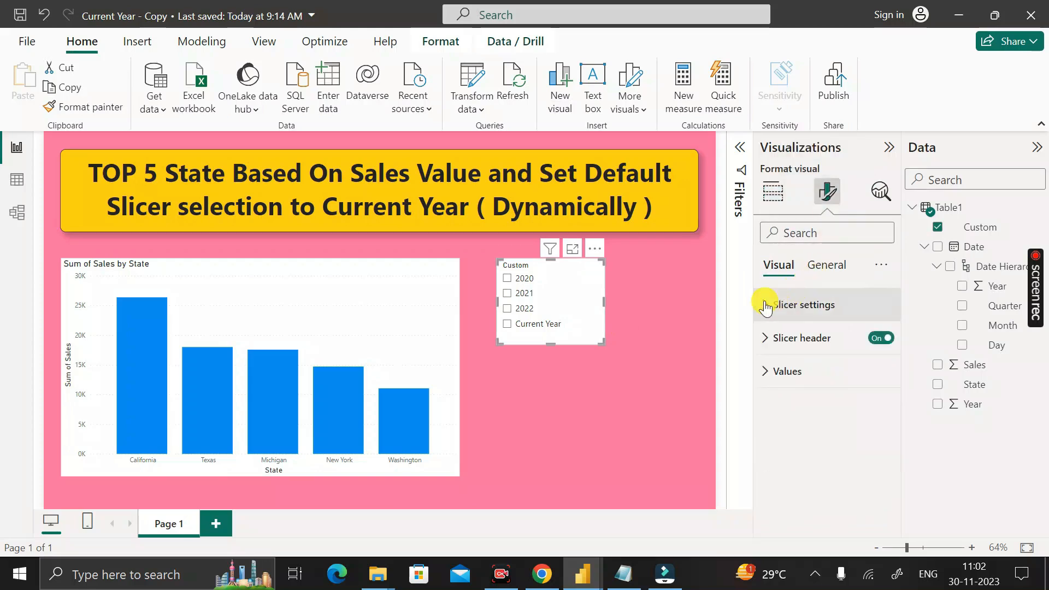
pyautogui.click(765, 306)
pyautogui.click(879, 386)
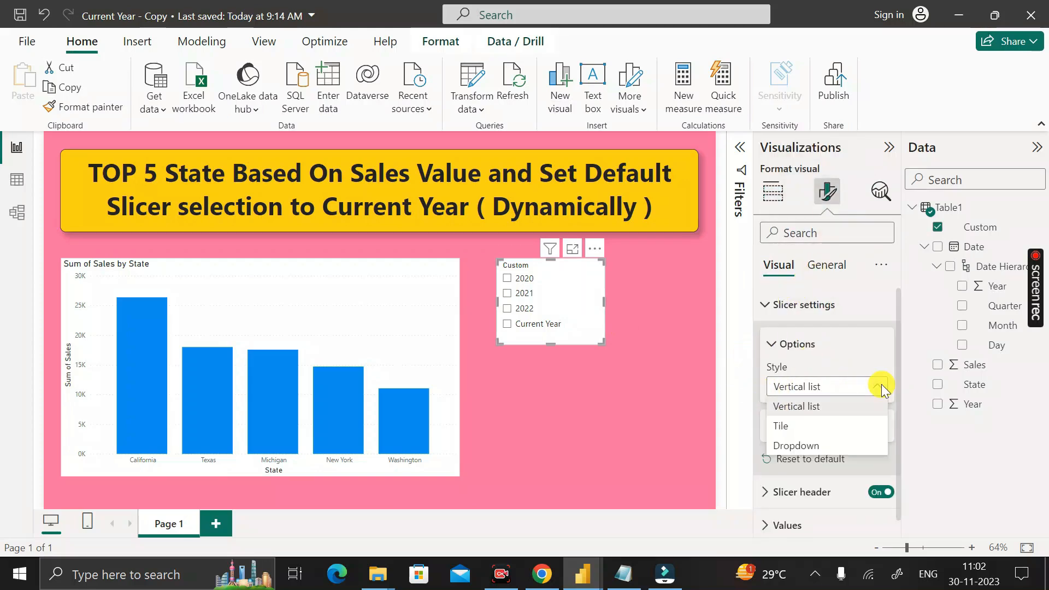
pyautogui.click(825, 448)
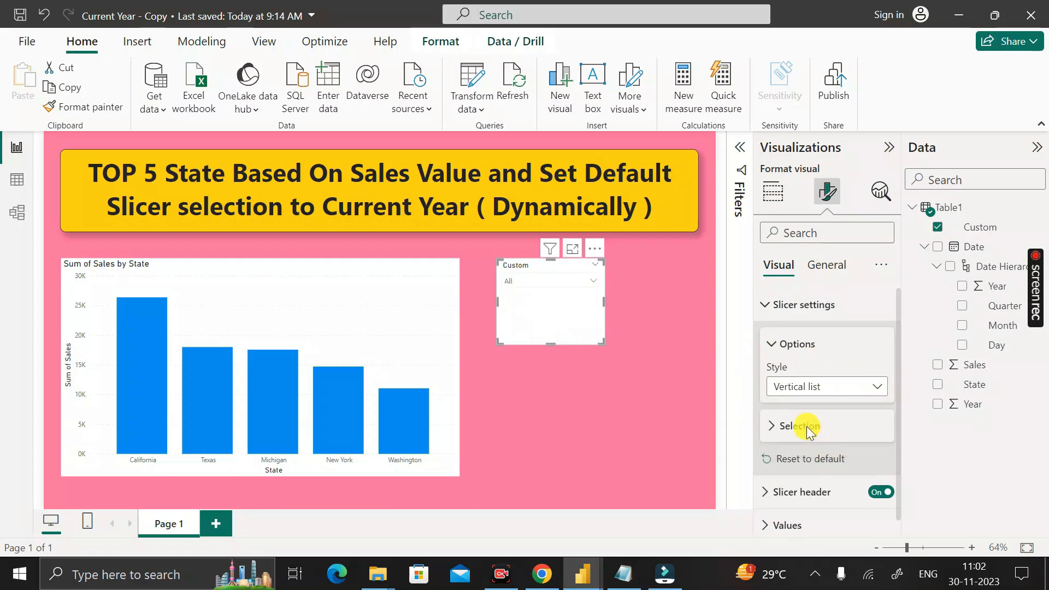
# Choose Current Year in the Custom dropdown slicer and collapse its list.
pyautogui.click(596, 278)
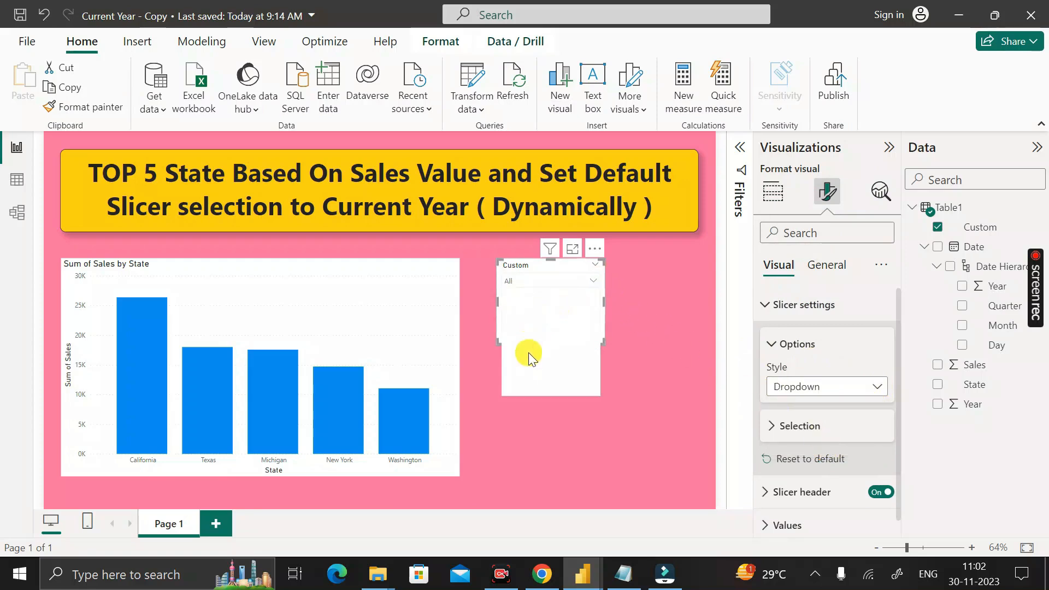
pyautogui.click(511, 343)
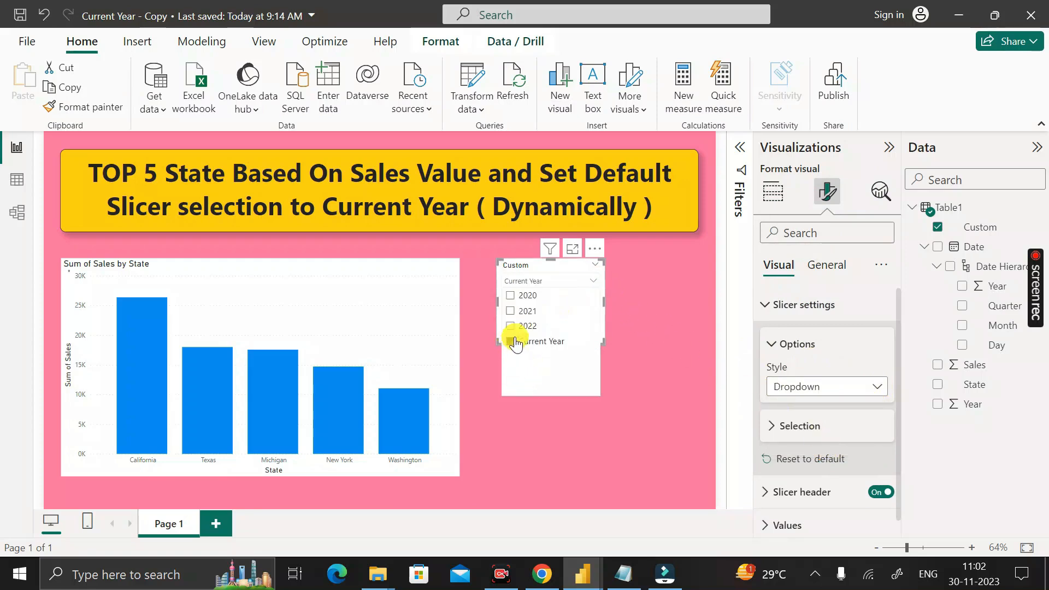
pyautogui.click(594, 281)
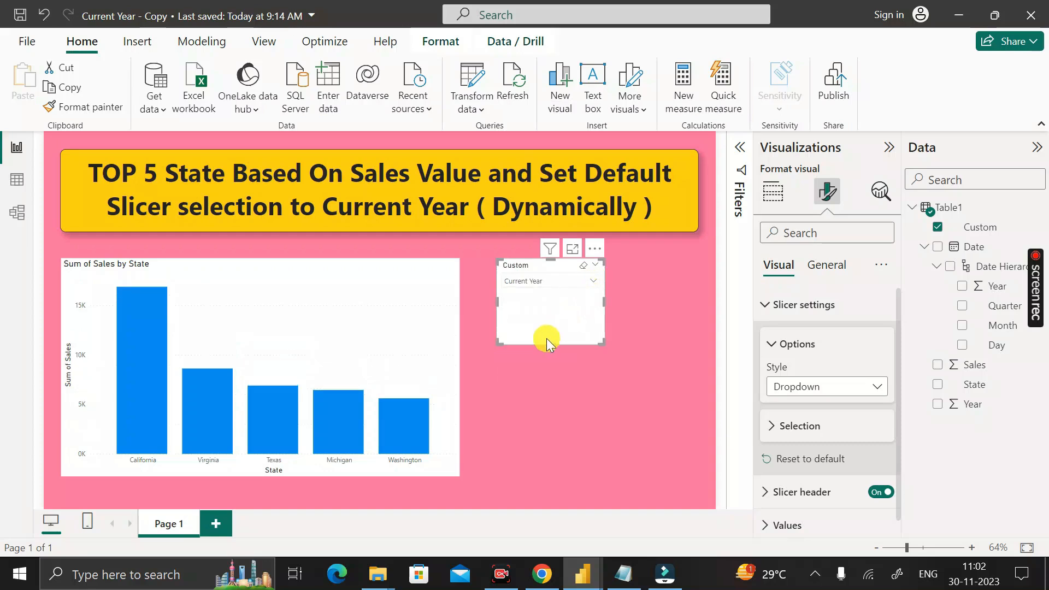
# Shrink the slicer's frame to the height of the closed dropdown and save the report.
pyautogui.moveTo(552, 340); pyautogui.dragTo(548, 300)
pyautogui.click(557, 317)
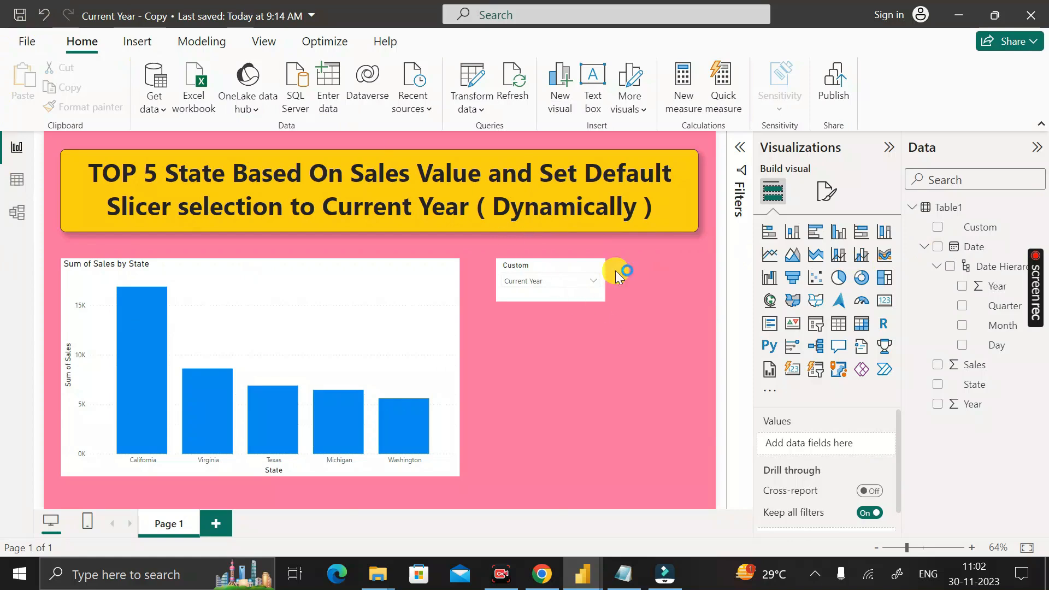
pyautogui.hotkey('ctrl', 's')
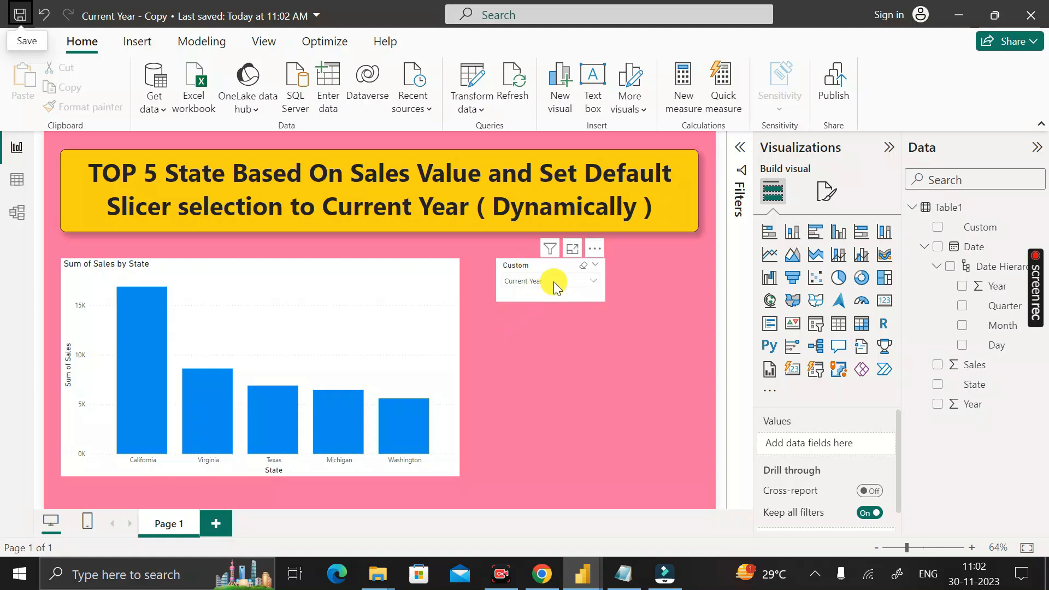
pyautogui.moveTo(989, 583)
pyautogui.moveTo(952, 556)
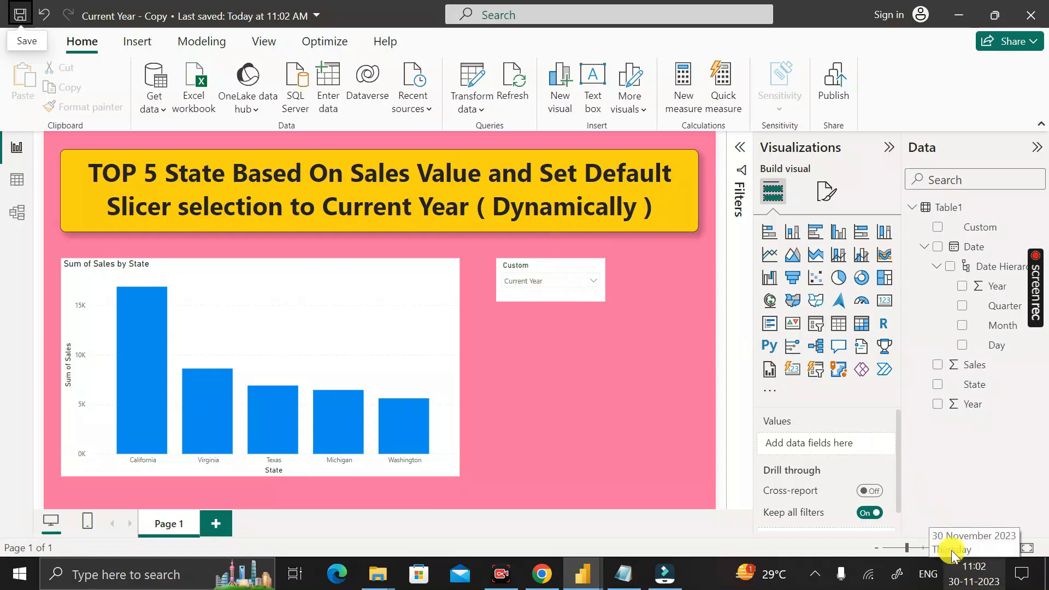